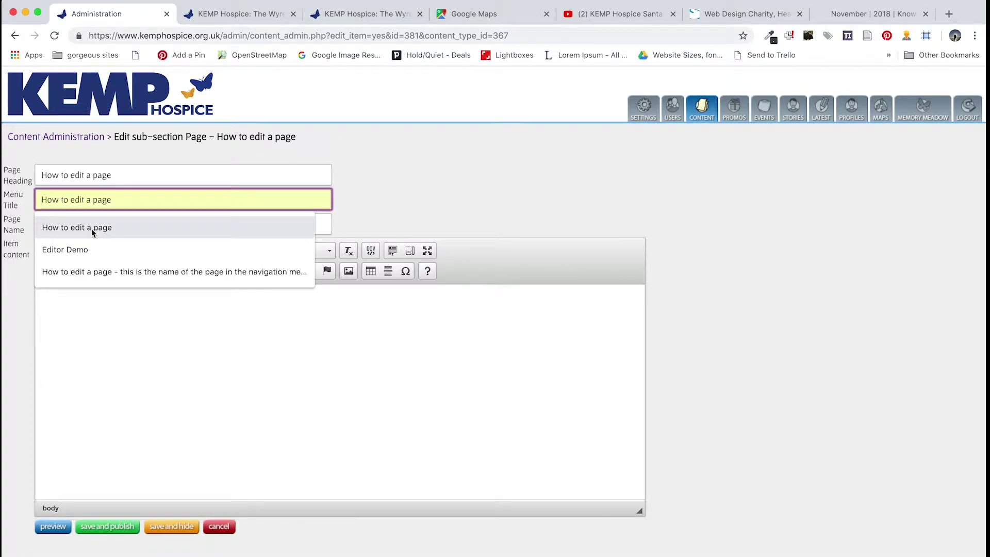
Fill Menu Title with the 'How to edit a page' suggestion and check the live site
left_click(92, 228)
left_click(158, 354)
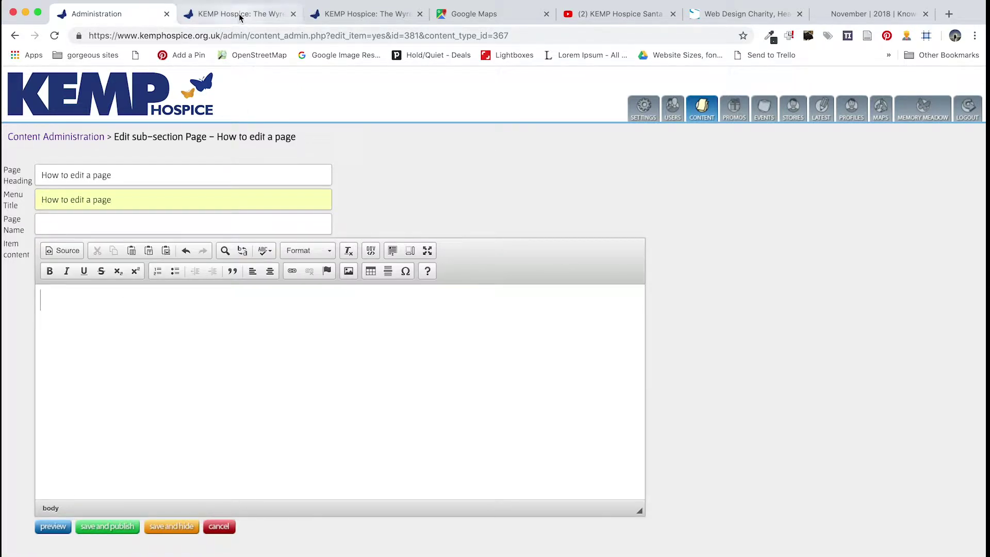
left_click(237, 14)
mouse_move(482, 149)
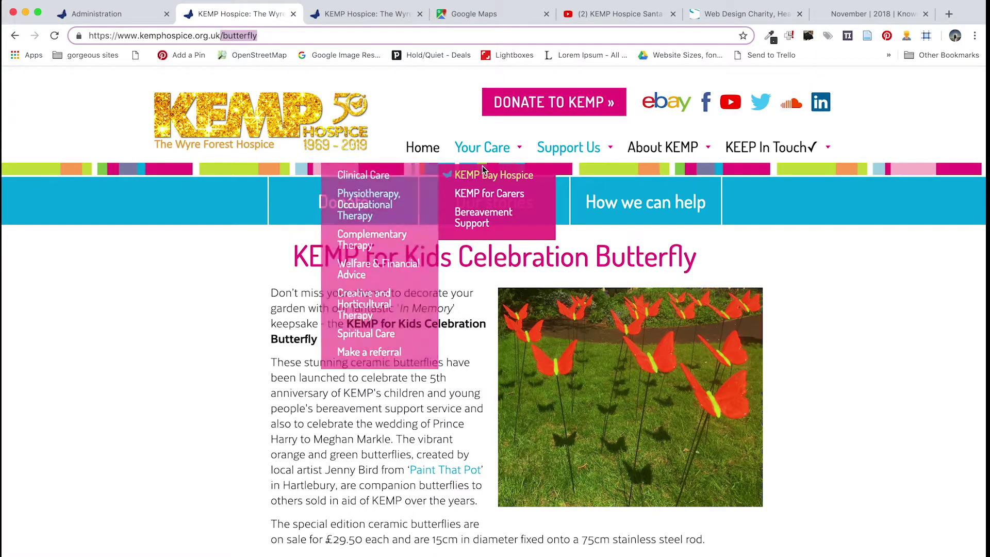
left_click(135, 15)
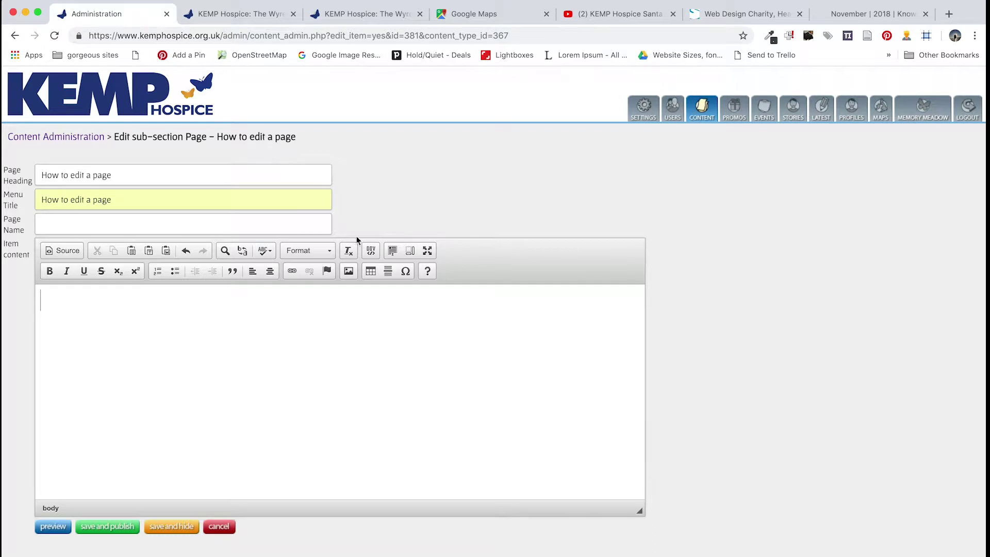
Leave the Page Name field empty so it autopopulates, and move into the page body
left_click(100, 223)
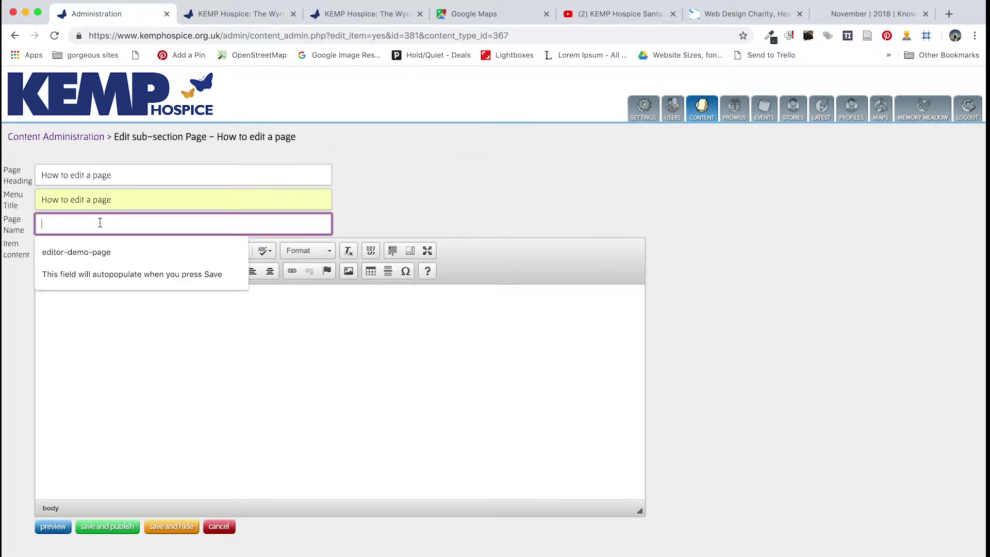
left_click_drag(224, 35, 288, 52)
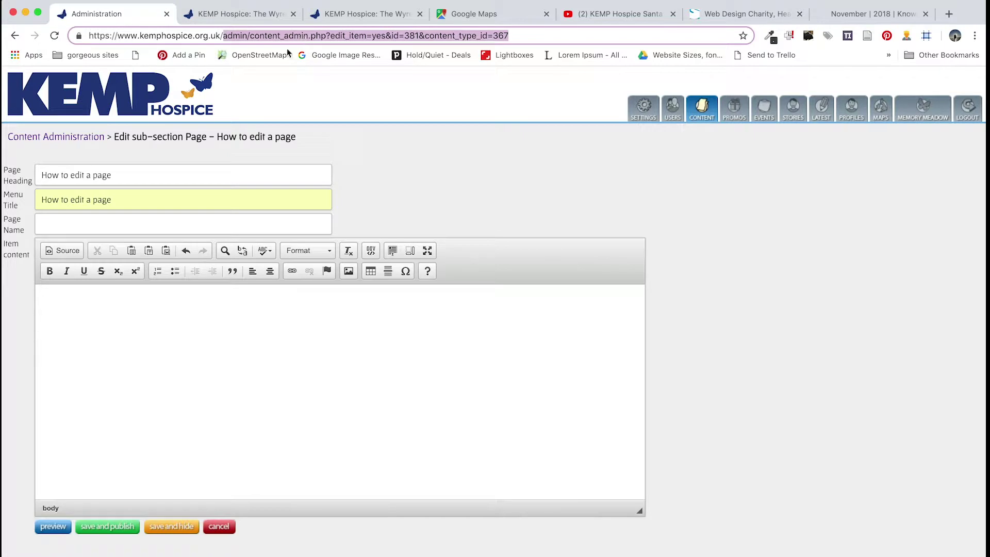
left_click(72, 226)
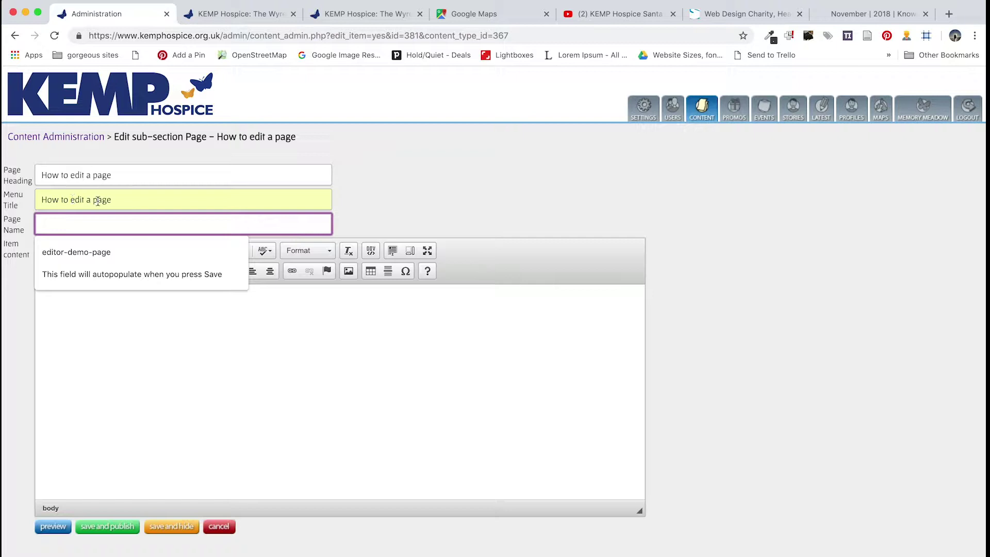
left_click(119, 333)
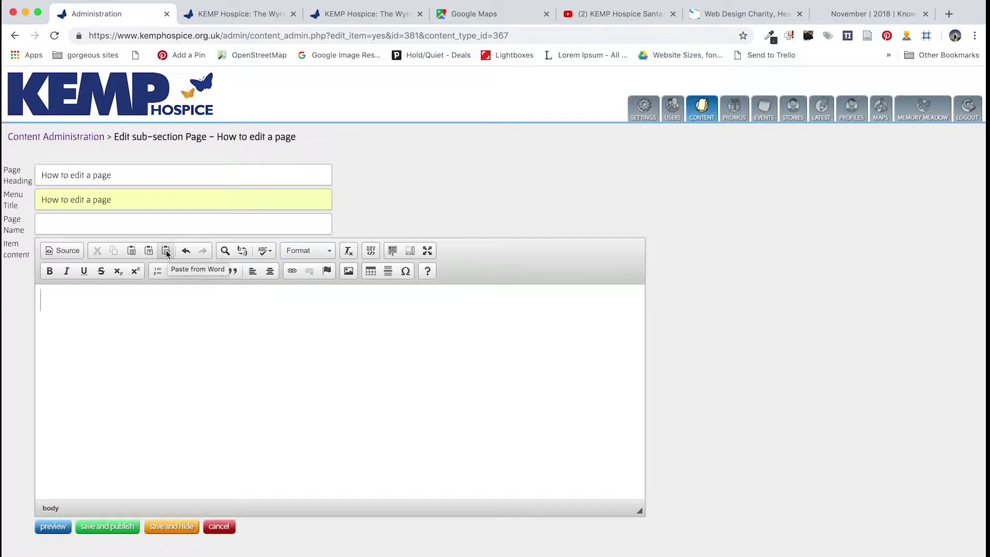
Paste the tutorial text copied from Word into the page body using Paste from Word
left_click(166, 251)
key("super+Tab")
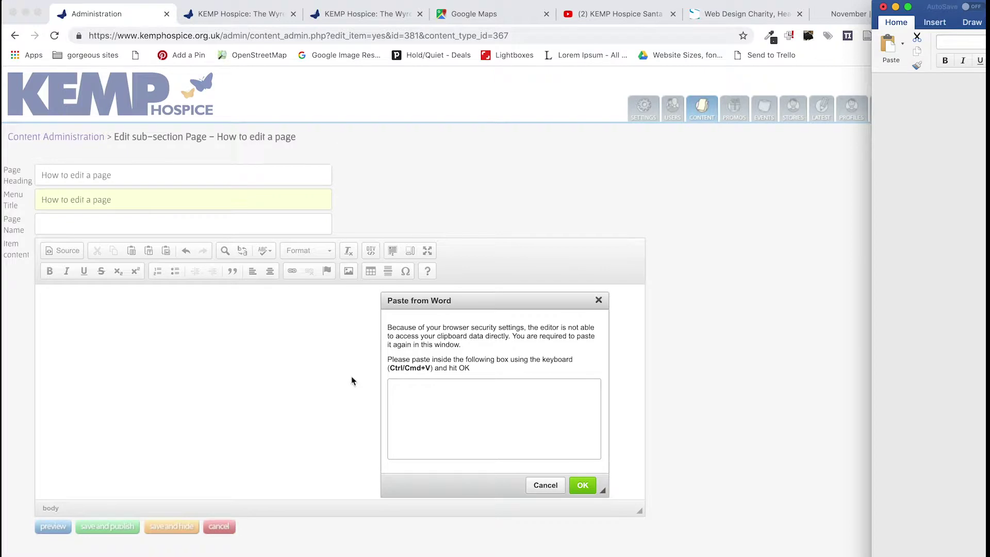
left_click(416, 399)
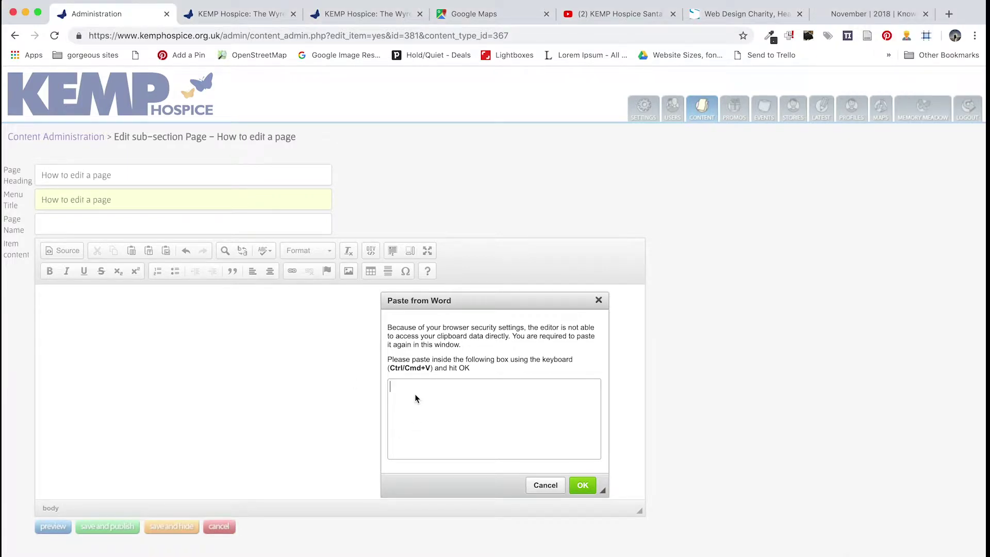
key("super+v")
left_click(582, 485)
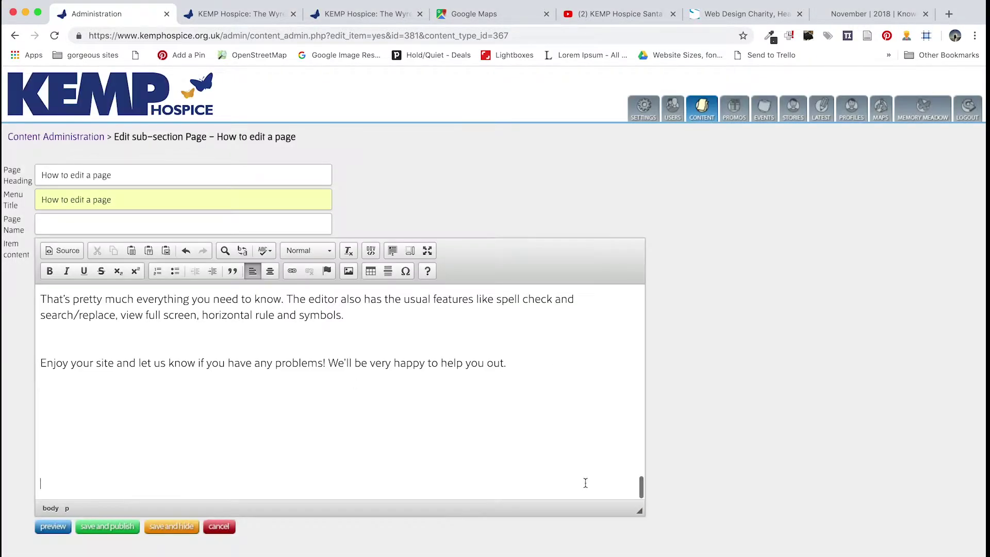
Remove the blank line so 'Creating headers and formatting' becomes the opening Heading2 line
scroll(139, 336, "up", 10)
scroll(139, 336, "up", 10)
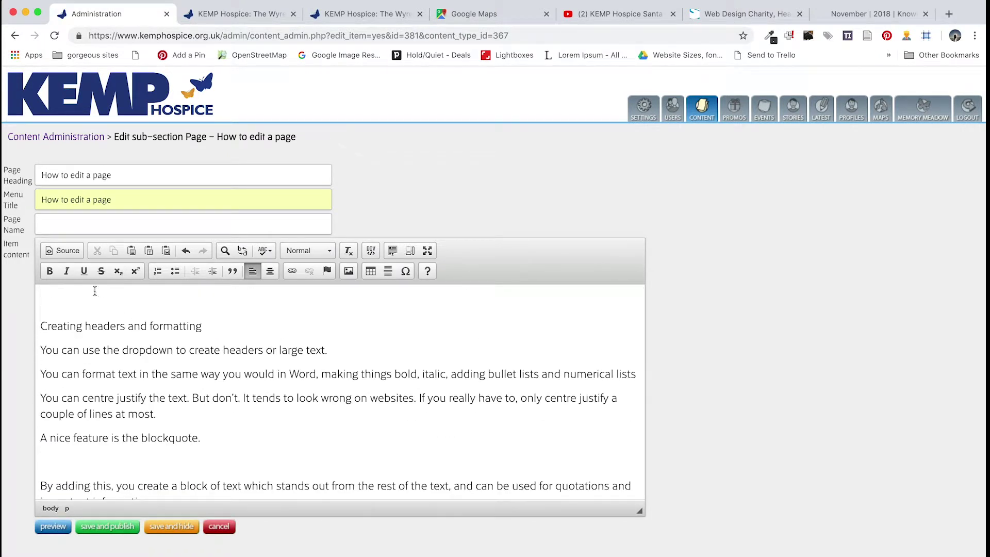
left_click(44, 322)
key("BackSpace")
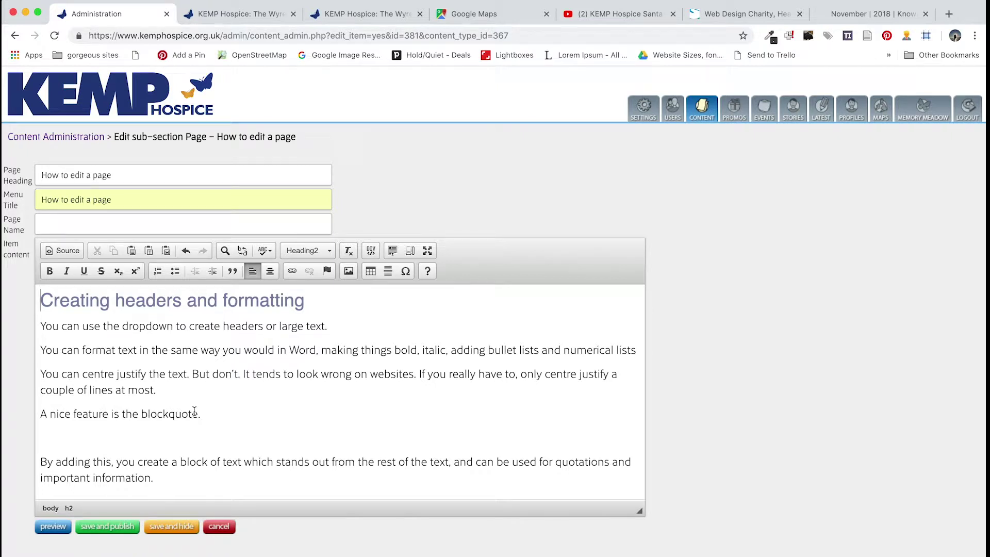
left_click_drag(41, 299, 304, 552)
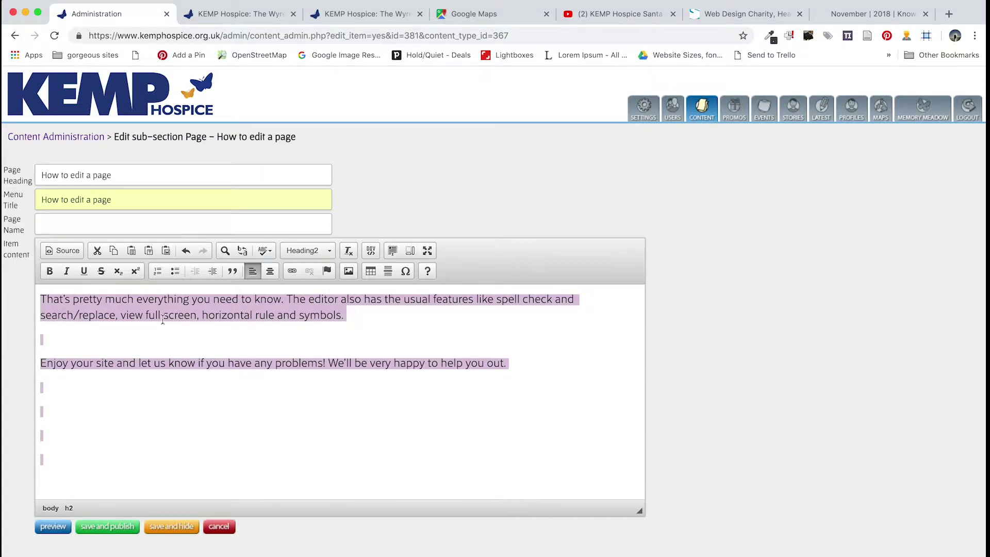
scroll(163, 320, "up", 15)
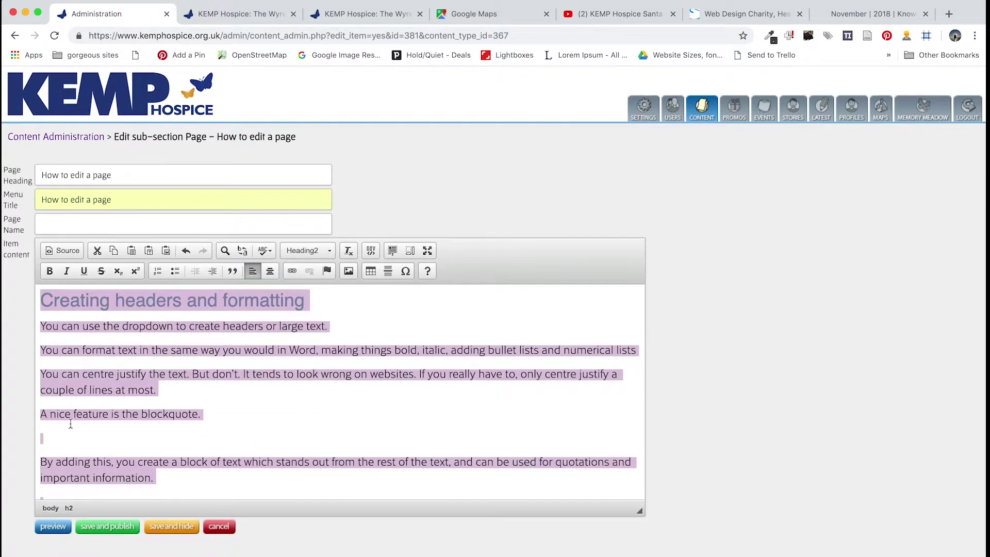
left_click(56, 434)
Apply the Large style to 'You can use the dropdown to create headers or large text.'
left_click(308, 309)
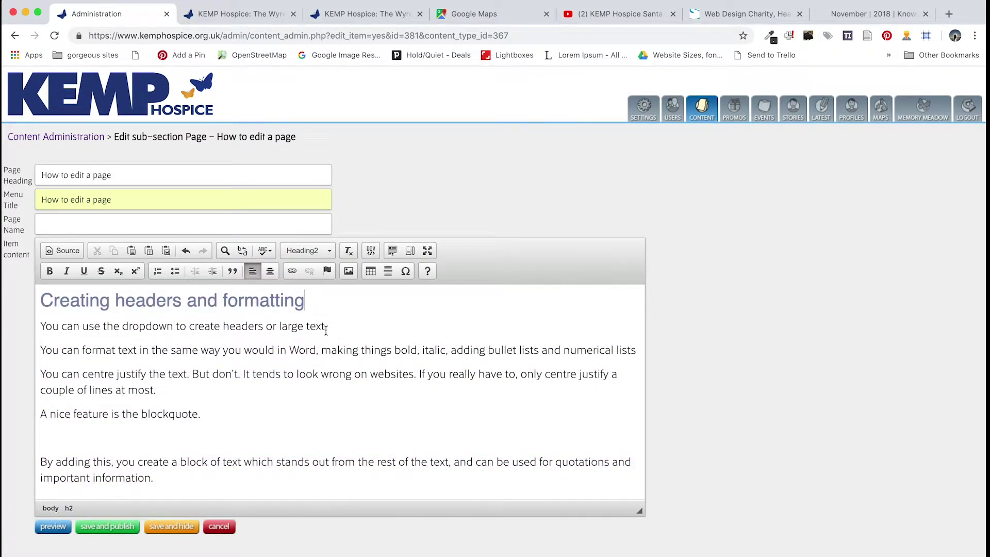
left_click_drag(328, 327, 304, 326)
scroll(61, 322, "up", 1)
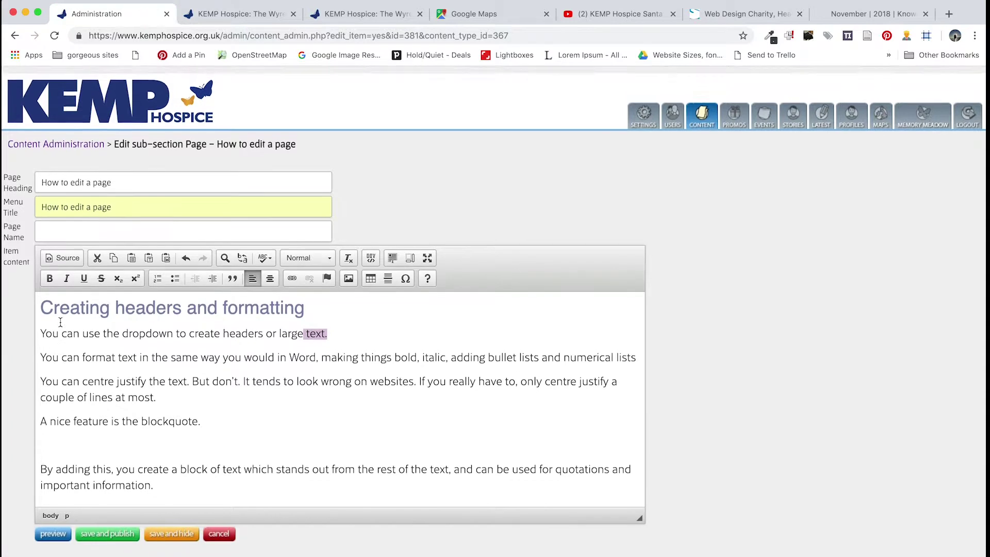
left_click(41, 302)
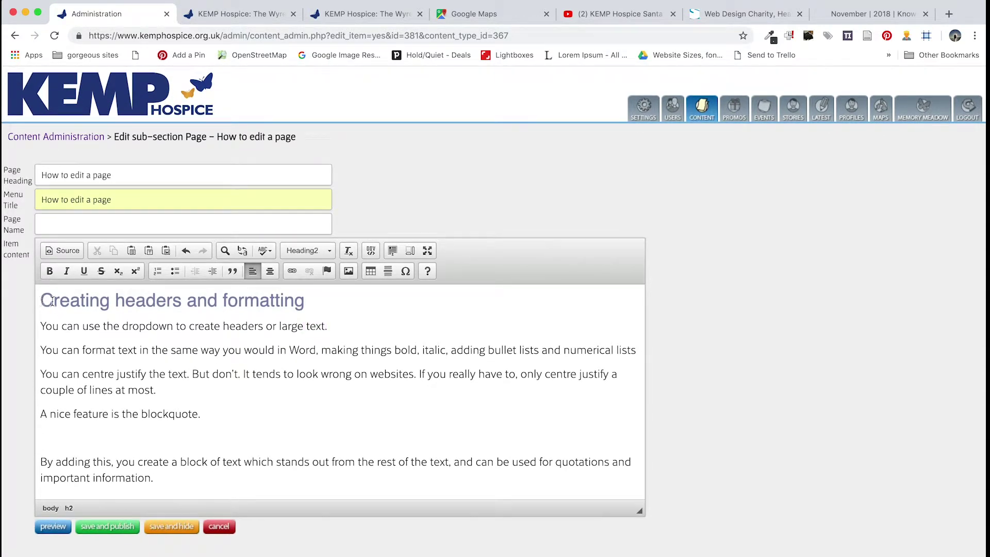
left_click_drag(326, 328, 26, 327)
left_click(322, 251)
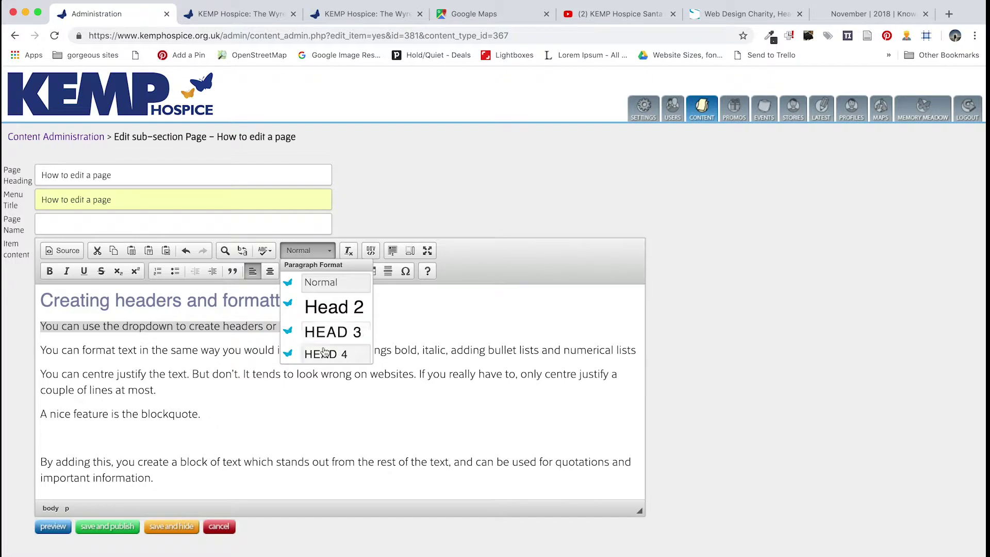
scroll(325, 348, "down", 3)
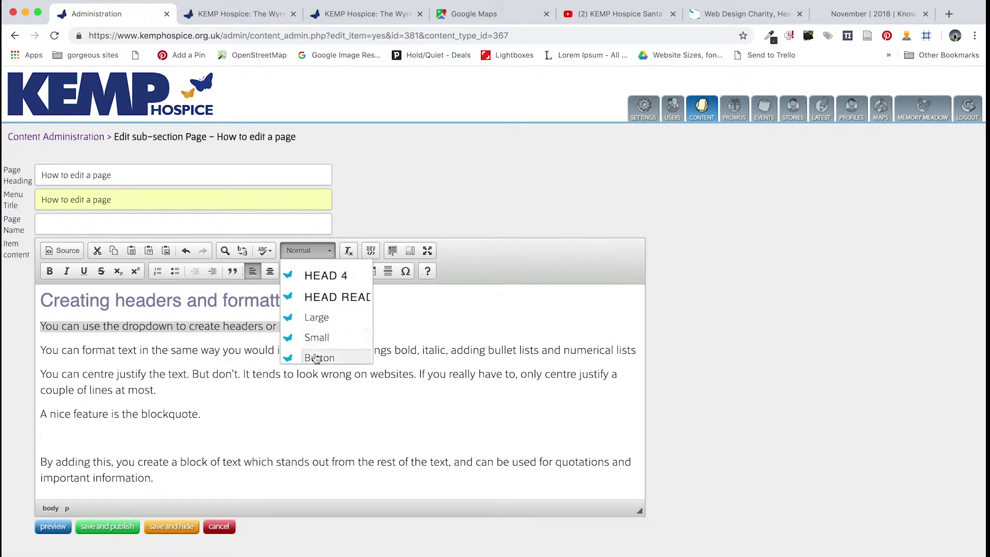
scroll(317, 357, "down", 3)
scroll(325, 335, "up", 5)
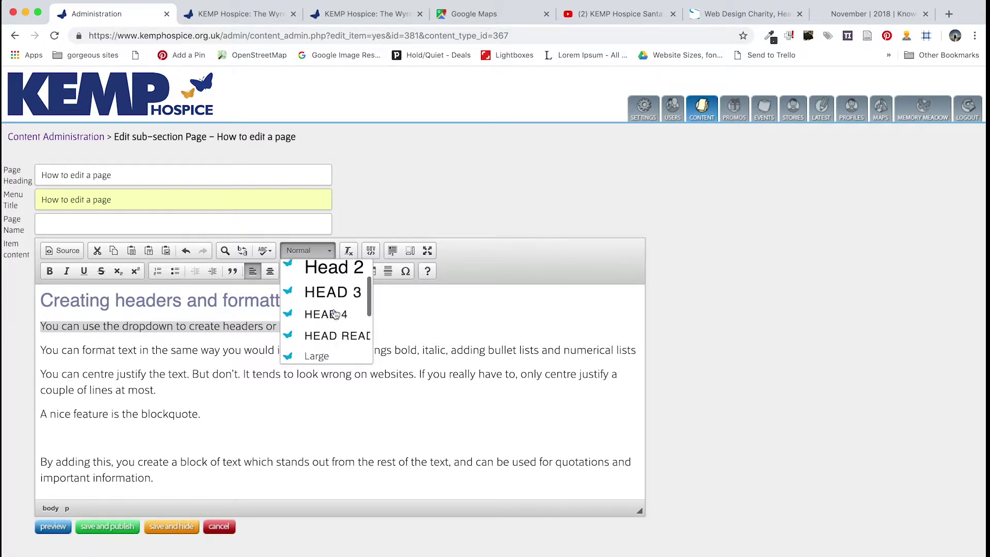
scroll(335, 315, "down", 2)
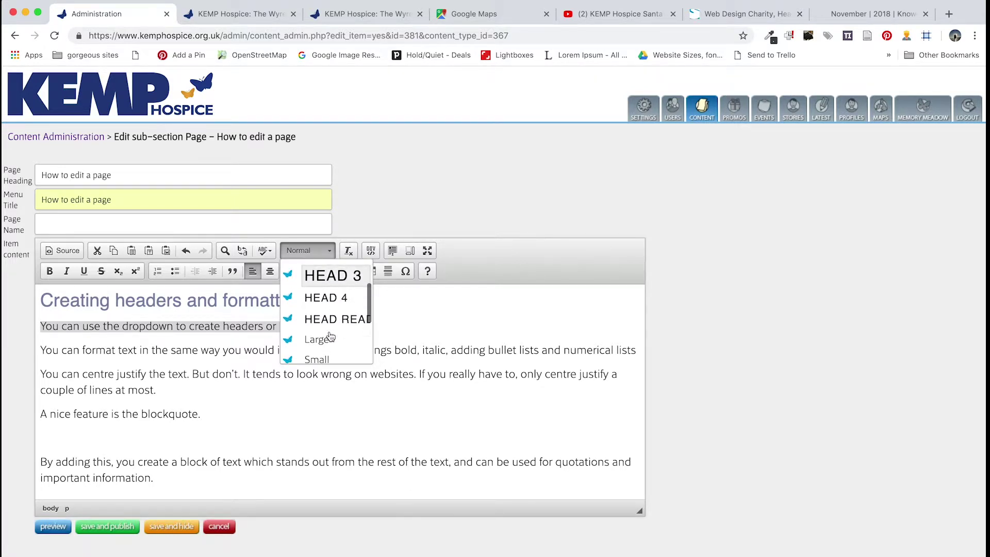
left_click(327, 336)
Select the whole 'You can format text…' line for restyling
left_click(220, 374)
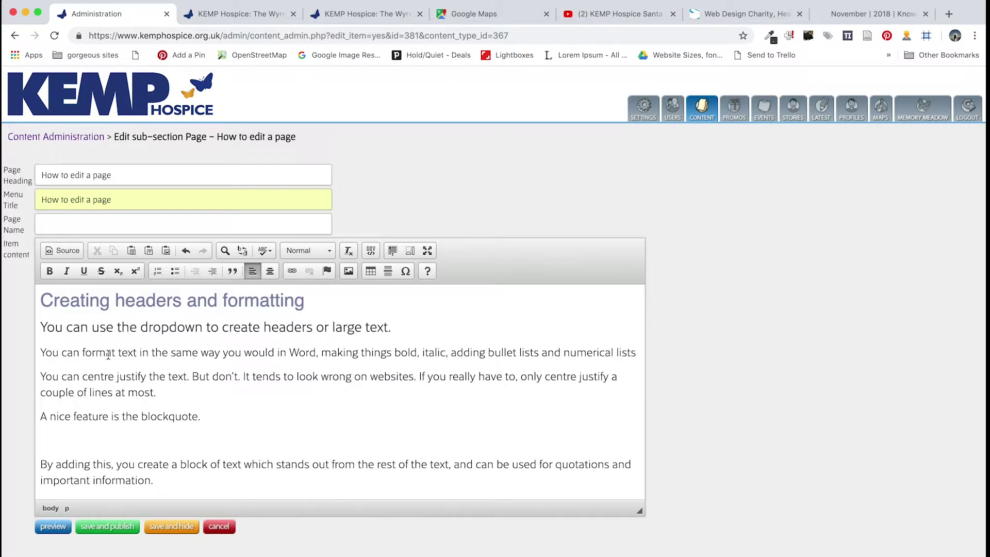
left_click(395, 328)
left_click_drag(395, 328, 364, 326)
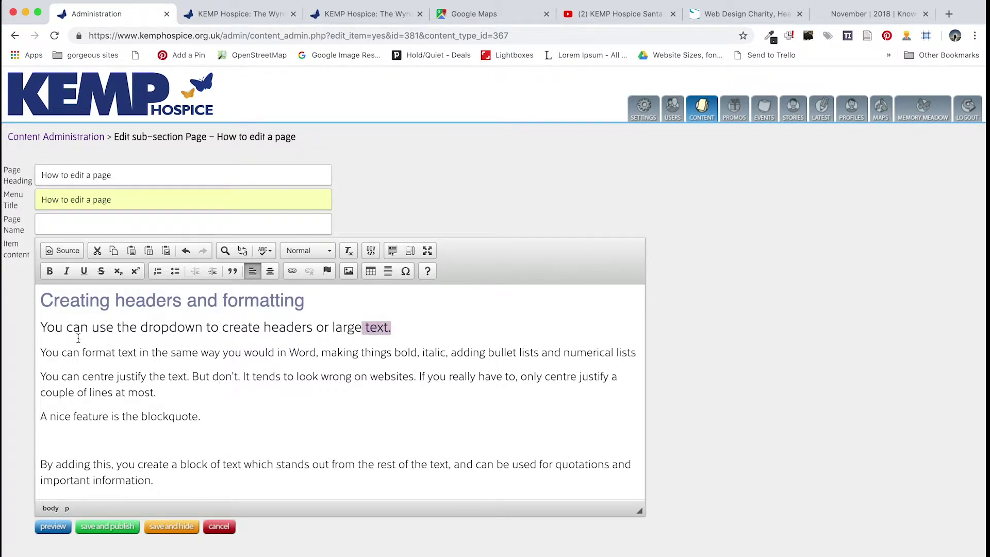
left_click_drag(42, 352, 649, 353)
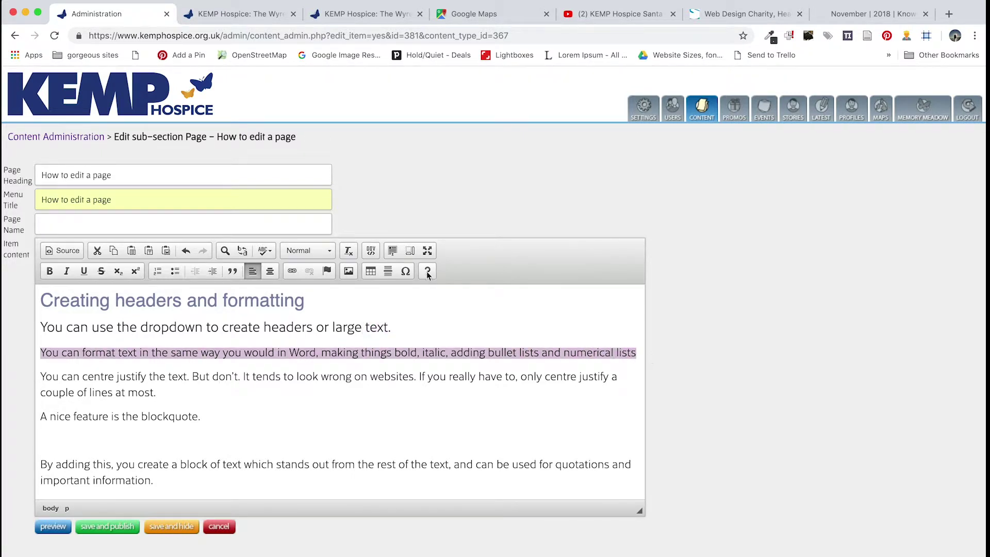
Apply the Small style to the 'You can format text…' line
left_click(333, 253)
scroll(318, 335, "down", 4)
left_click(317, 339)
left_click(112, 387)
Make the four paragraphs under the heading a bulleted list and centre the centre-justify item
left_click_drag(63, 371, 138, 382)
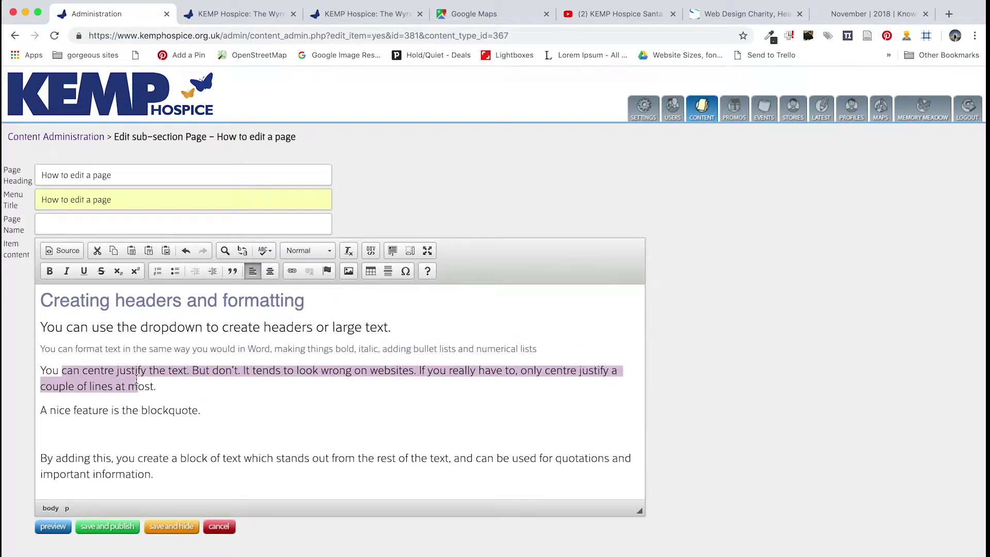
left_click_drag(222, 416, 36, 330)
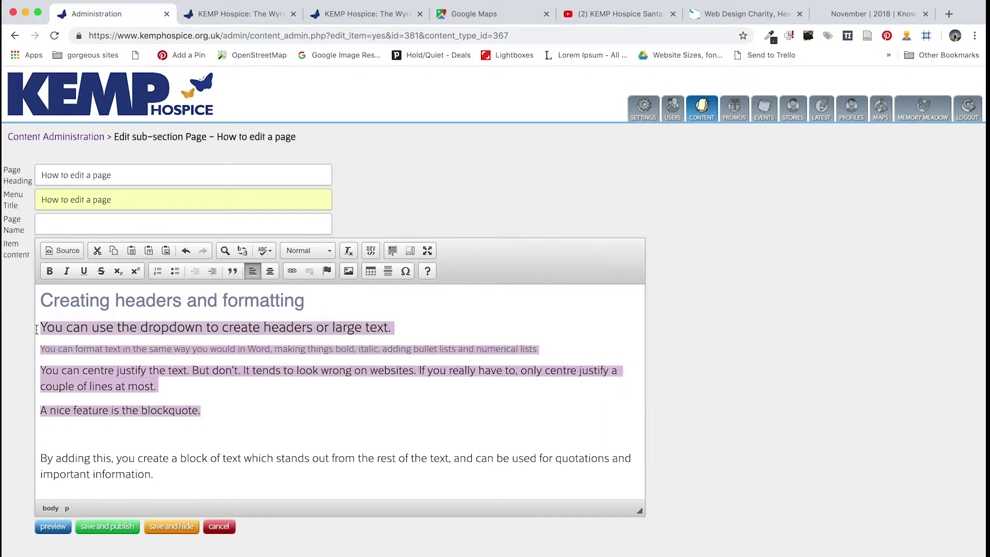
left_click(175, 272)
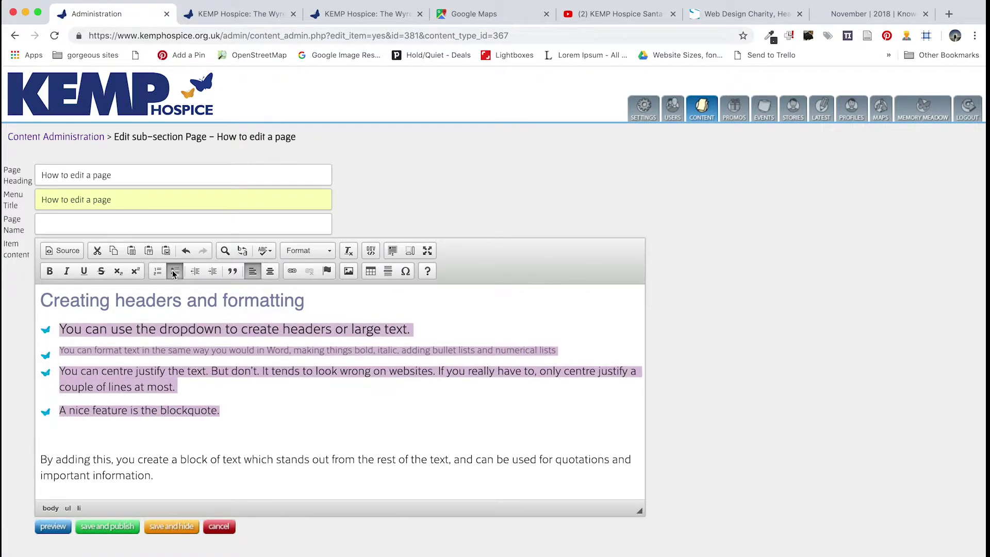
left_click(177, 372)
left_click_drag(192, 384, 61, 368)
left_click(270, 272)
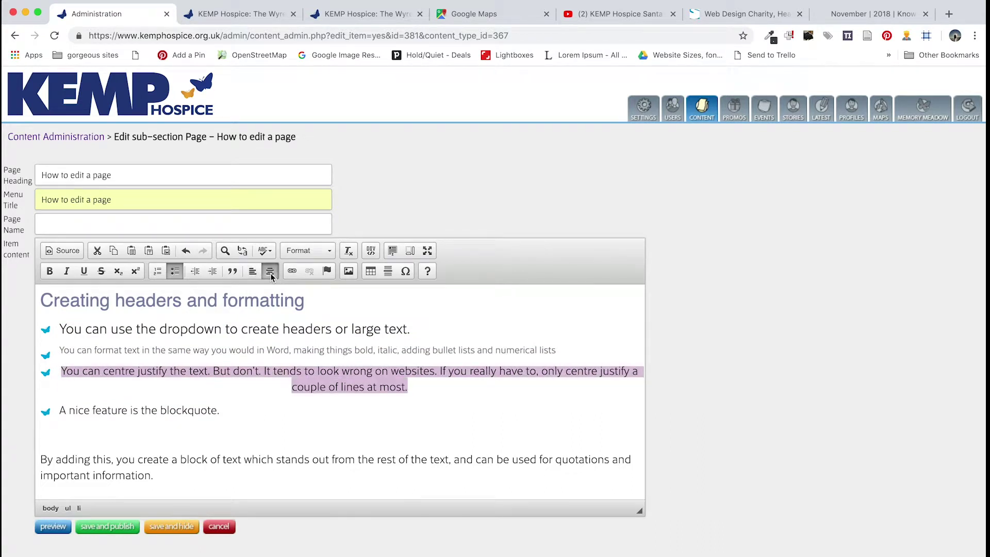
left_click(417, 389)
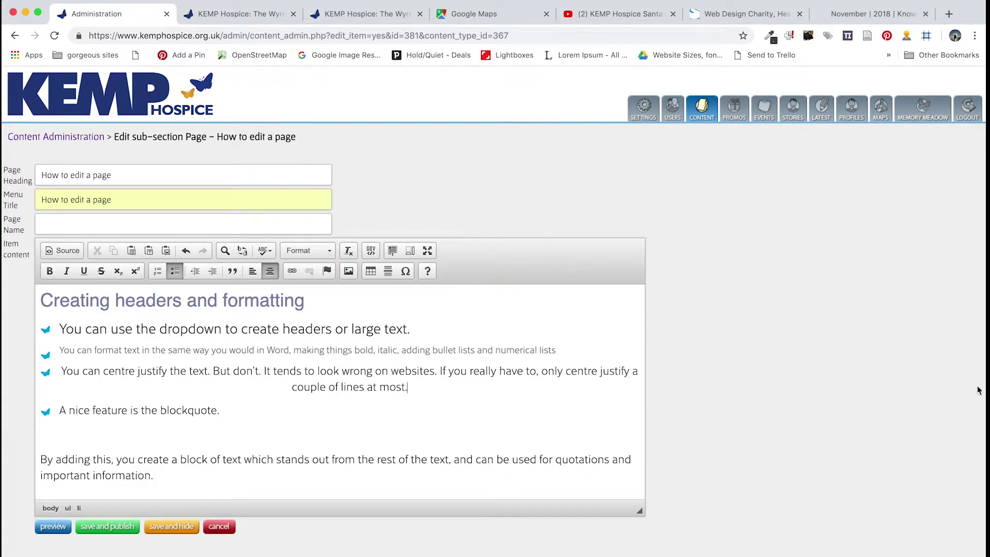
Left-align the third bullet about centre justifying
left_click_drag(985, 388, 988, 320)
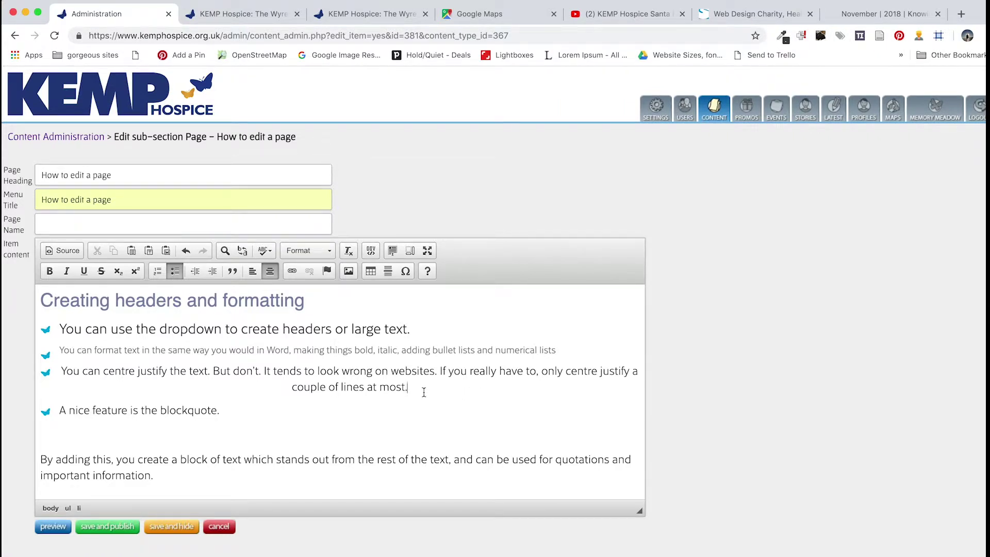
left_click_drag(419, 388, 99, 365)
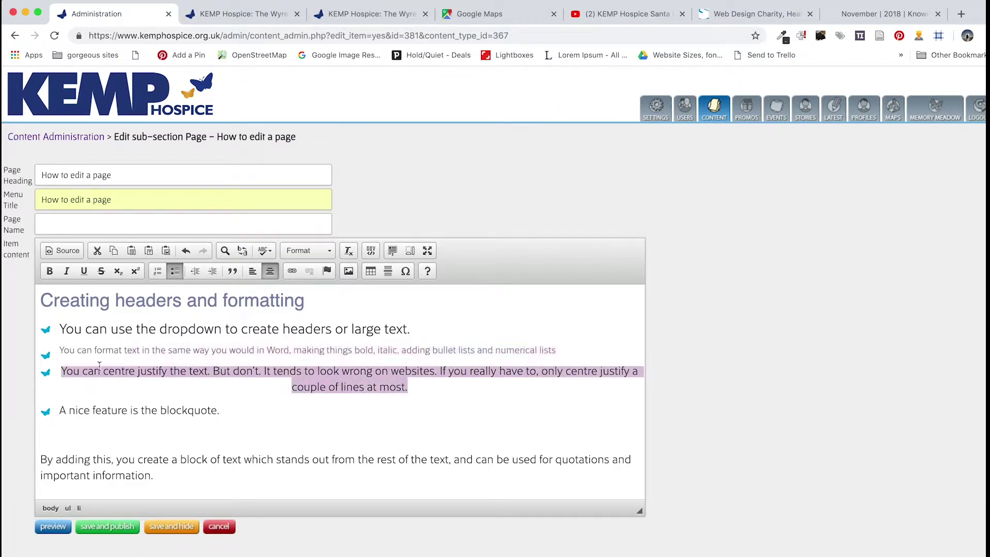
left_click(252, 271)
left_click(206, 390)
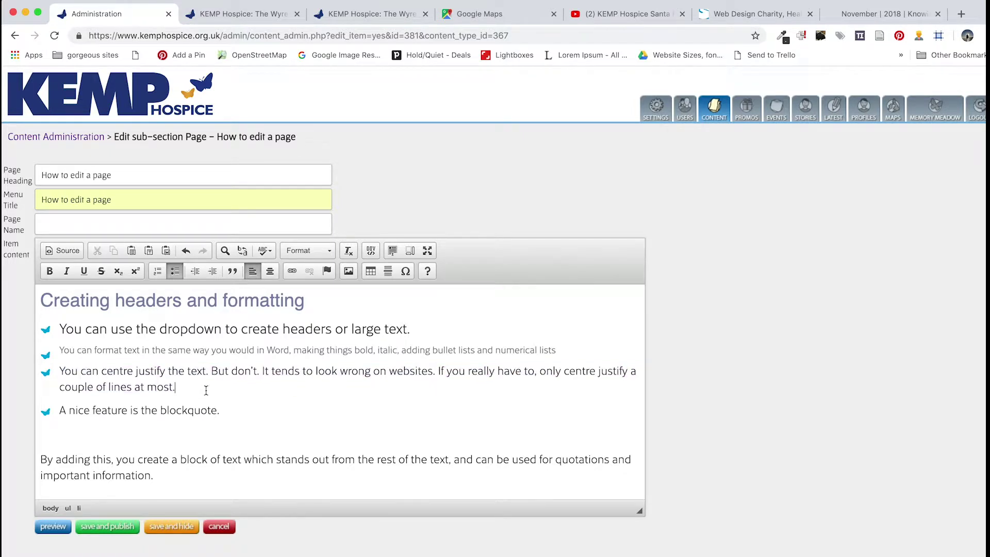
Bold the word 'bold' with Cmd+B and italicise the word 'italic' in the formatting bullet
double_click(357, 351)
key("super+b")
mouse_move(379, 350)
left_mouse_down()
mouse_move(400, 350)
mouse_move(381, 350)
left_mouse_up()
left_click(400, 350)
left_click(66, 271)
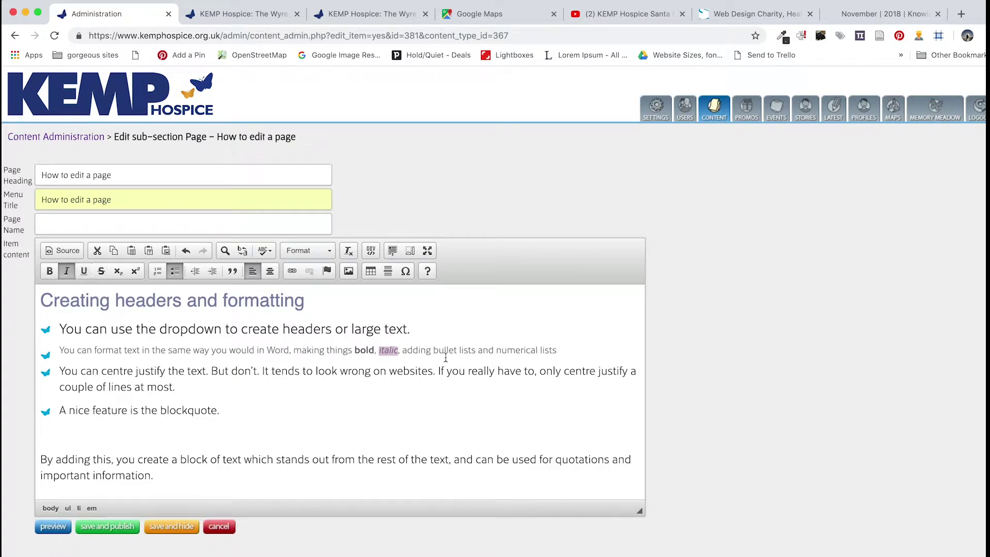
left_click(414, 351)
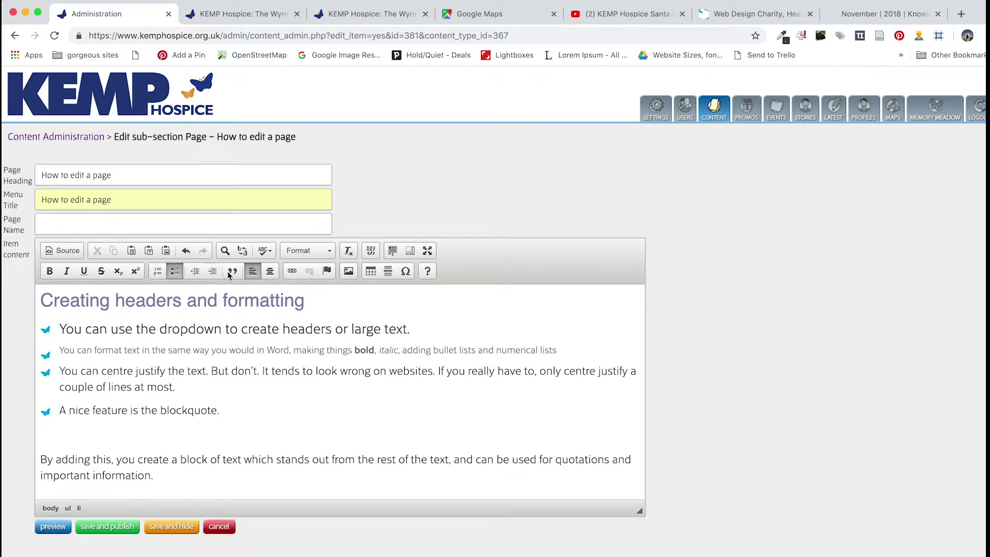
Format the 'By adding this, you create a block of text…' paragraph as a blockquote
scroll(138, 412, "down", 1)
left_click_drag(154, 449, 48, 423)
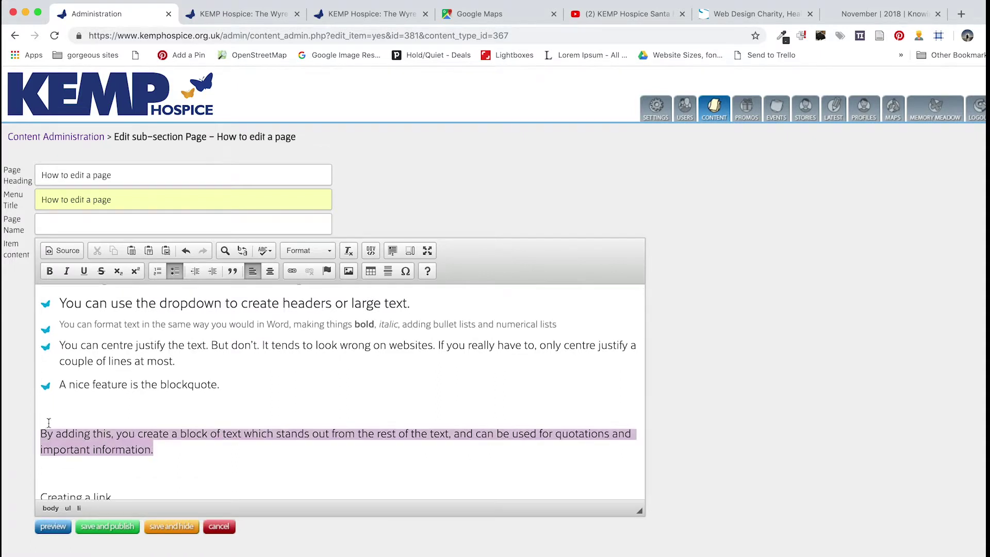
left_click(233, 272)
scroll(226, 446, "down", 4)
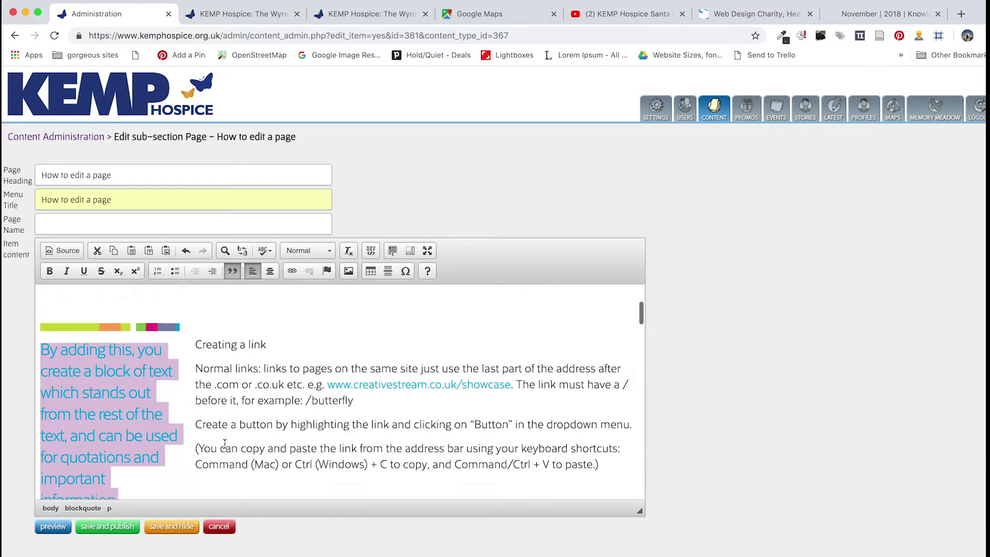
left_click(134, 420)
Delete the empty line above 'Creating a link' and select that heading text
scroll(109, 412, "up", 1)
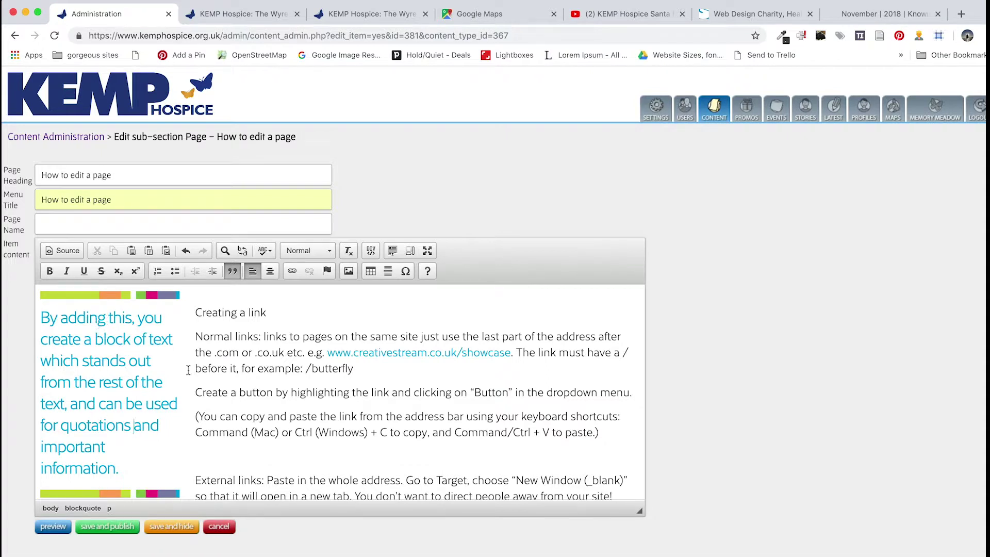
scroll(287, 347, "up", 3)
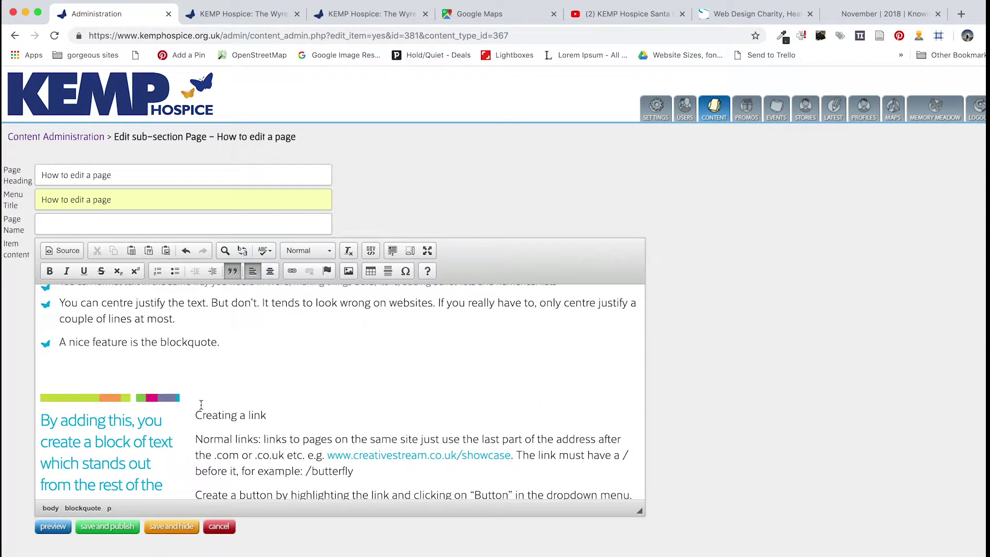
left_click(196, 415)
key("BackSpace")
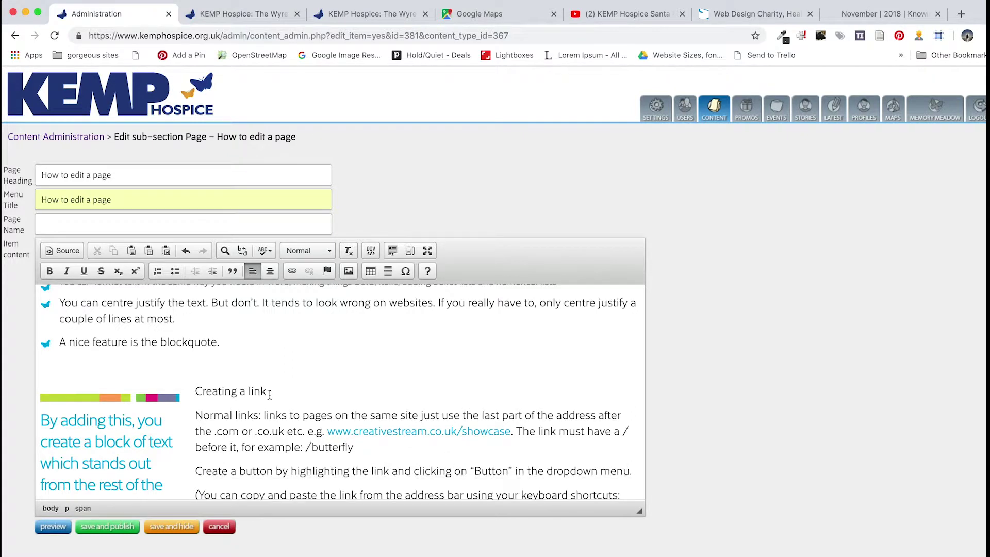
left_click_drag(269, 393, 194, 392)
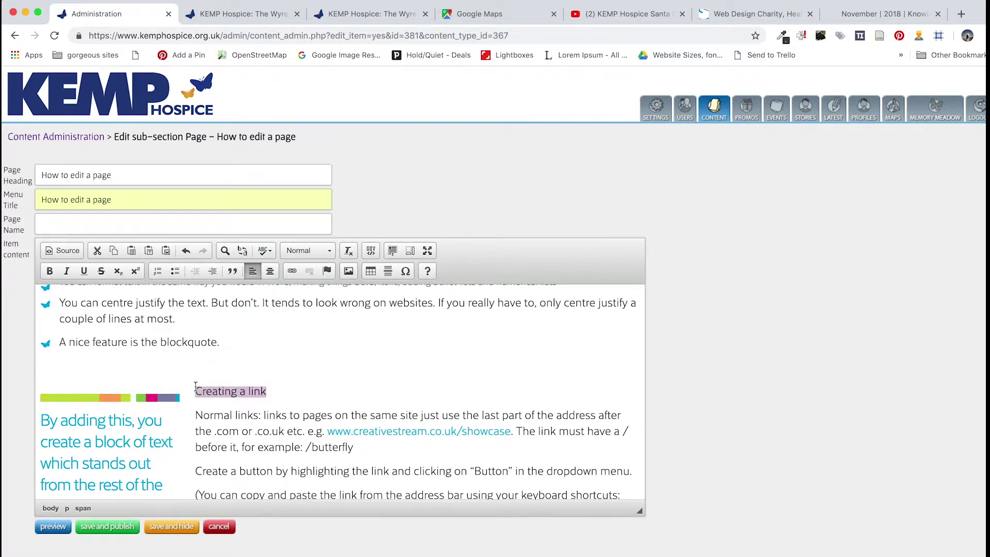
Format 'Creating a link' as a Head 2 heading
left_click(298, 256)
left_click(317, 308)
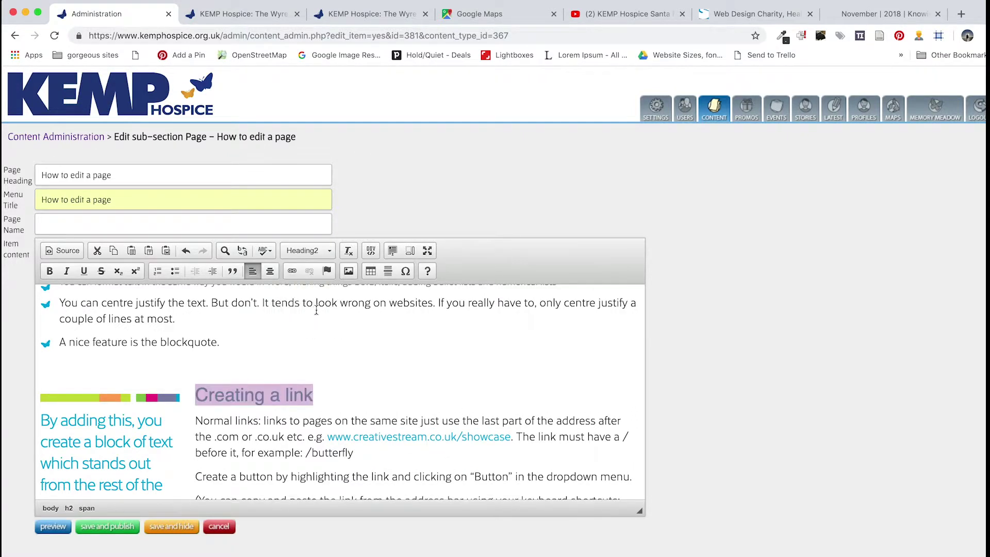
left_click(349, 399)
Split 'Normal links:' onto its own line and make it a Head 3 subheading
left_click(263, 421)
key("Return")
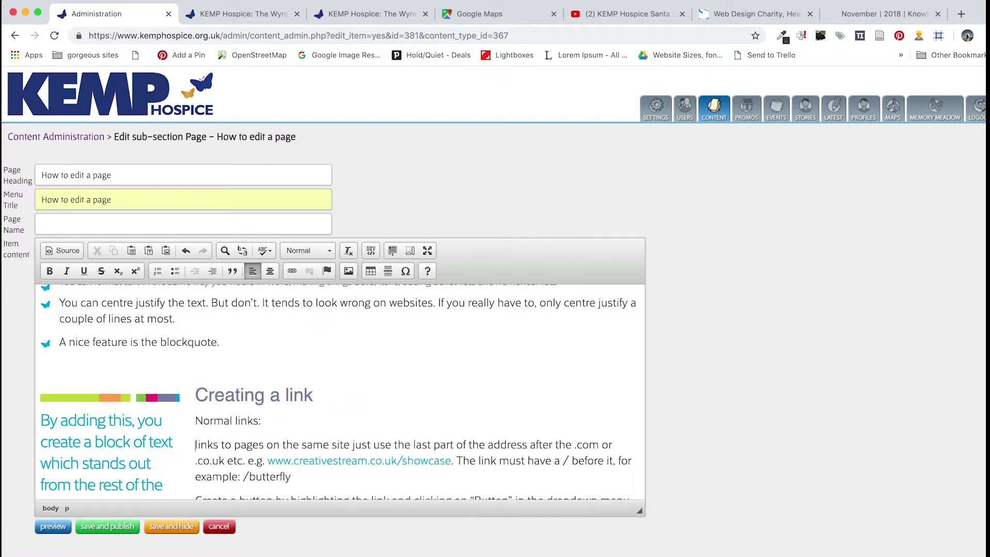
left_click_drag(262, 421, 173, 421)
left_click_drag(291, 428, 196, 421)
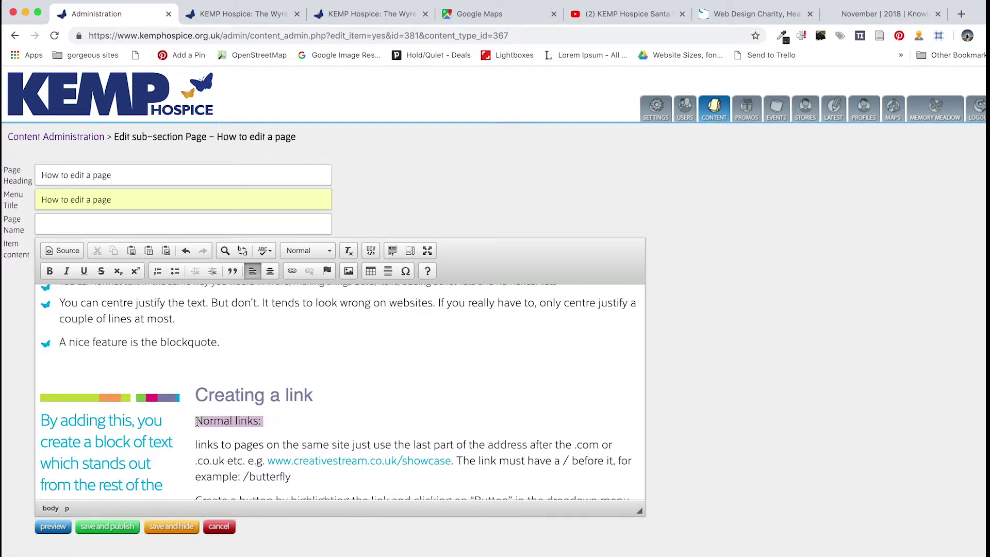
left_click(320, 262)
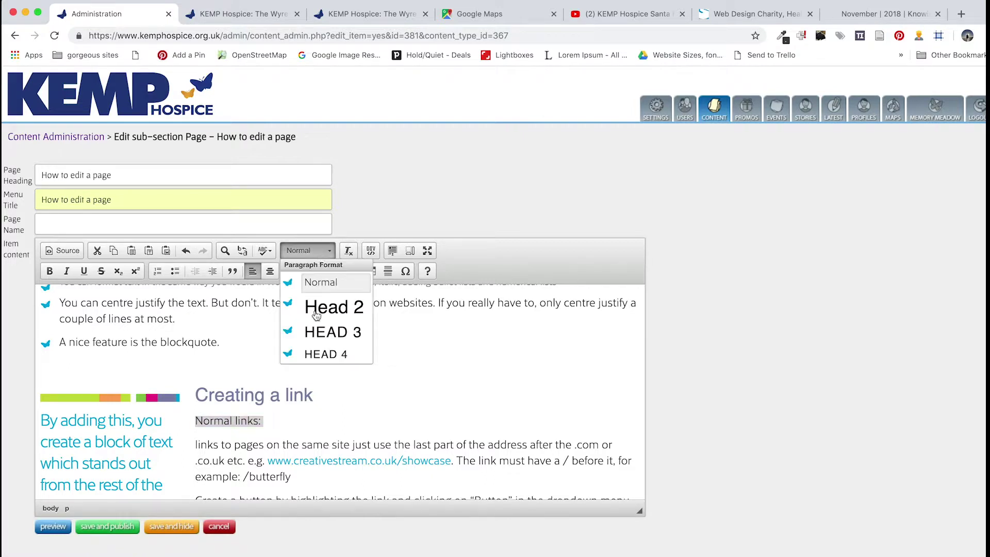
left_click(317, 333)
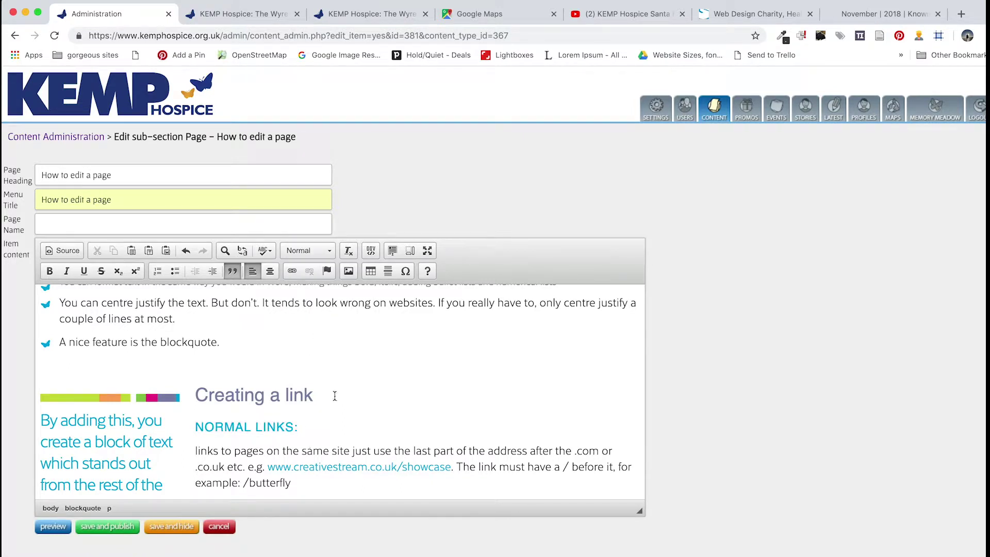
Start a new empty line after the 'paste.)' paragraph
scroll(332, 398, "down", 3)
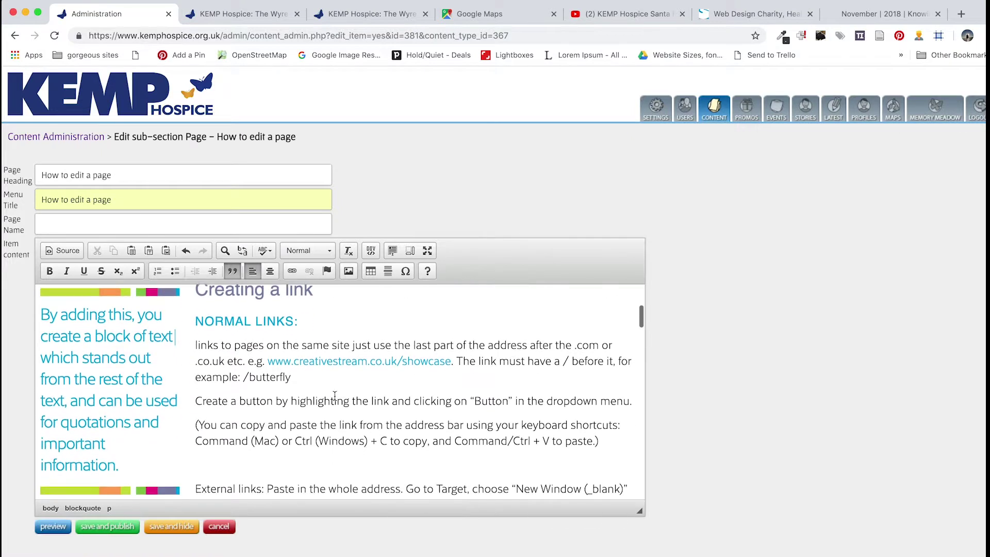
left_click(306, 378)
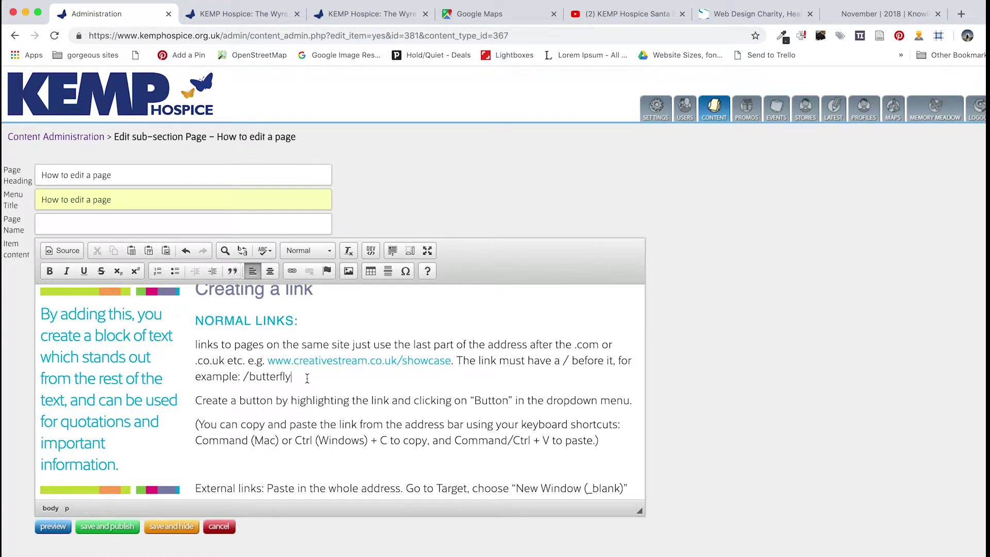
left_click(609, 438)
key("Return")
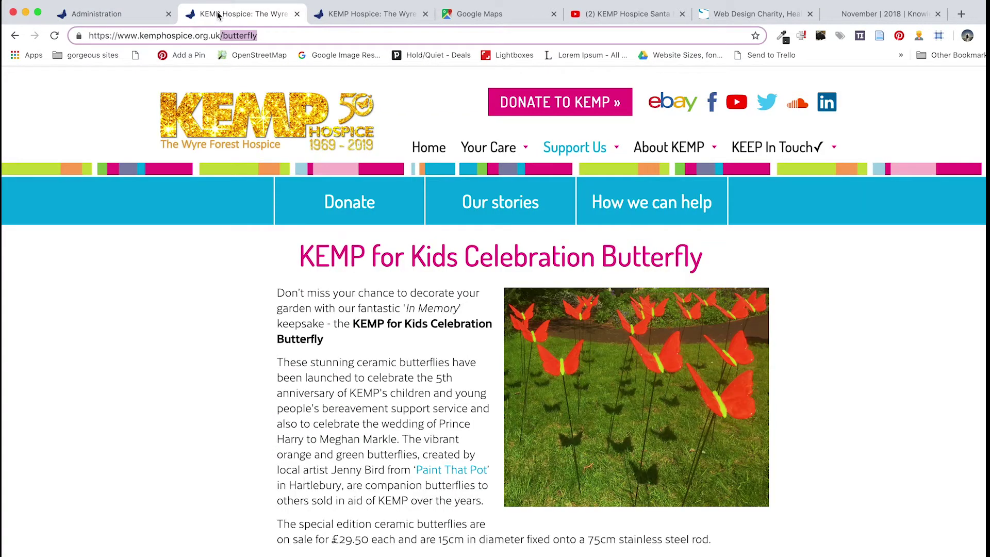
Copy the /butterfly address from the live site's address bar
left_click(243, 14)
mouse_move(222, 35)
left_mouse_down()
mouse_move(280, 34)
mouse_move(220, 34)
left_mouse_up()
key("super+c")
left_click(276, 35)
left_click(124, 20)
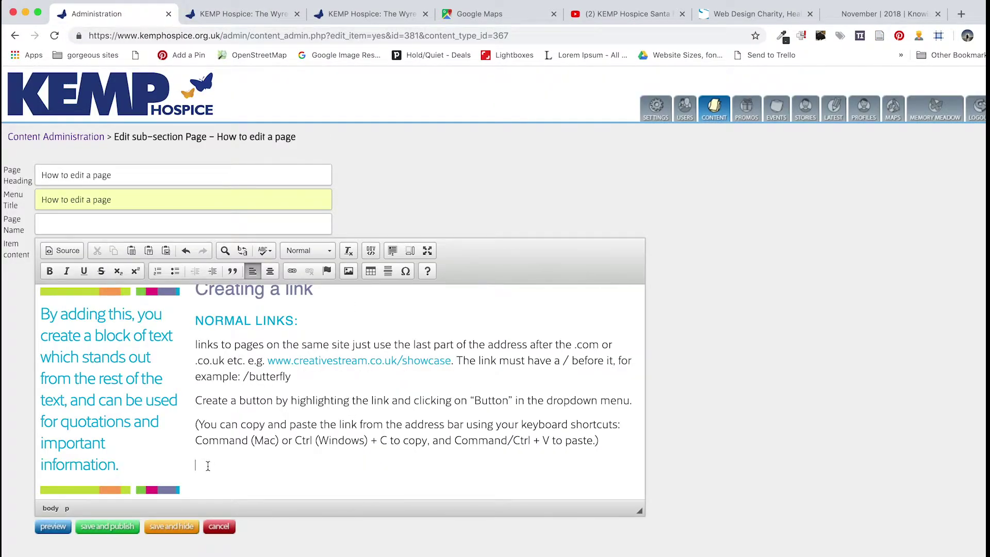
Type 'Go to butterfly page' and link it to /butterfly
type("Go to butterfly page")
mouse_move(297, 467)
left_mouse_down()
mouse_move(180, 466)
mouse_move(306, 464)
left_mouse_up()
left_click(179, 465)
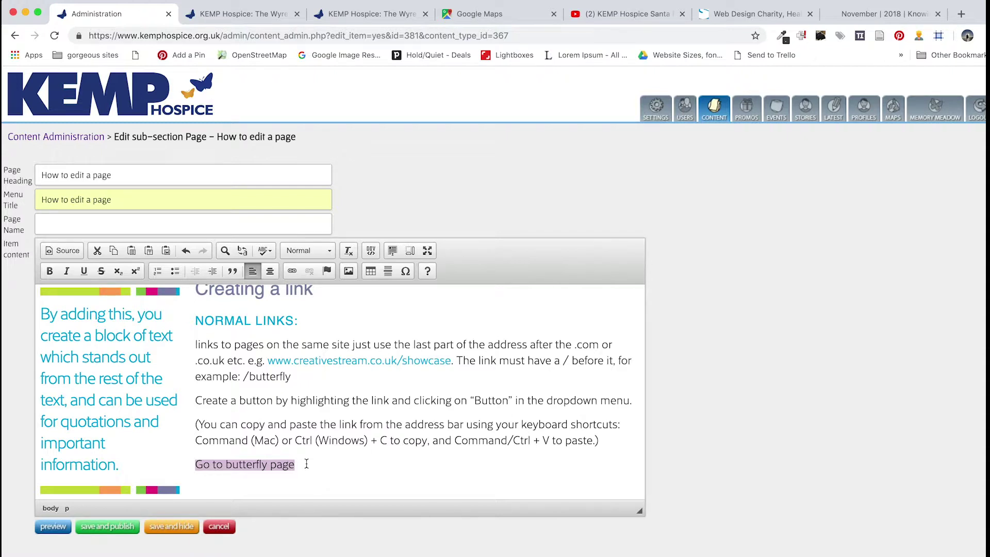
left_click(298, 465)
left_click_drag(298, 465, 196, 461)
left_click(292, 270)
key("super+v")
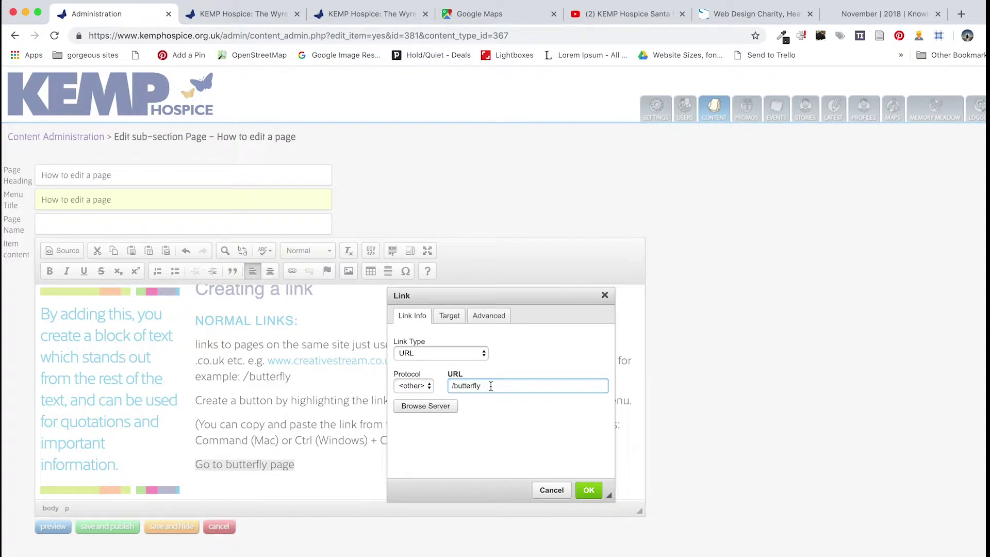
left_click(589, 489)
Style the 'Go to butterfly page' link as a Button
left_click_drag(307, 463, 197, 465)
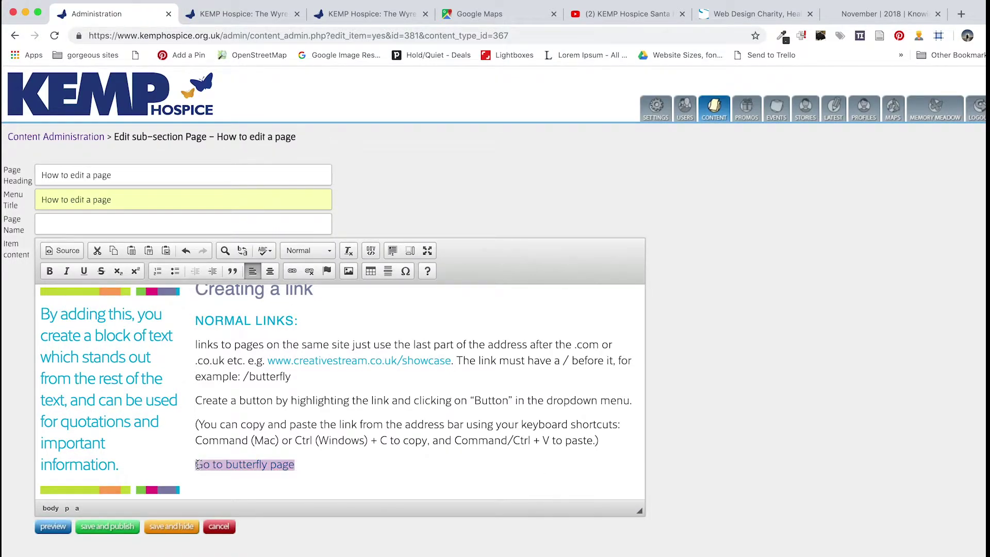
left_click(308, 252)
scroll(320, 331, "down", 3)
scroll(316, 356, "down", 2)
left_click(318, 330)
left_click(377, 479)
Put 'External links:' on its own line and select it
scroll(376, 475, "down", 5)
left_click(112, 386)
key("Return")
left_click_drag(131, 387, 43, 381)
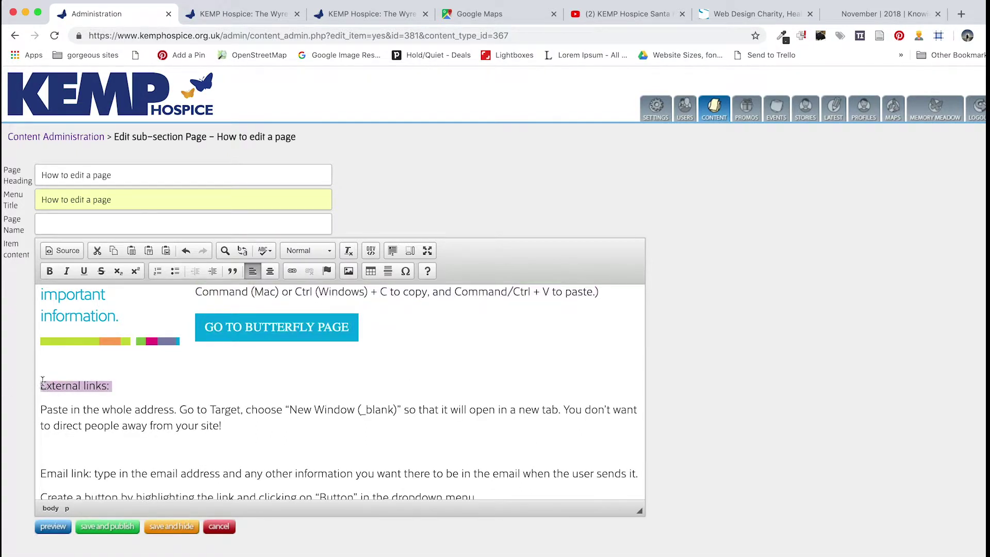
Format 'External links:' as a Head 3 subheading
left_click(314, 252)
left_click(326, 332)
left_click(187, 432)
Add a 'Go to Creative Stream site' line after 'your site!' and copy the Creative Stream web address
left_click(241, 434)
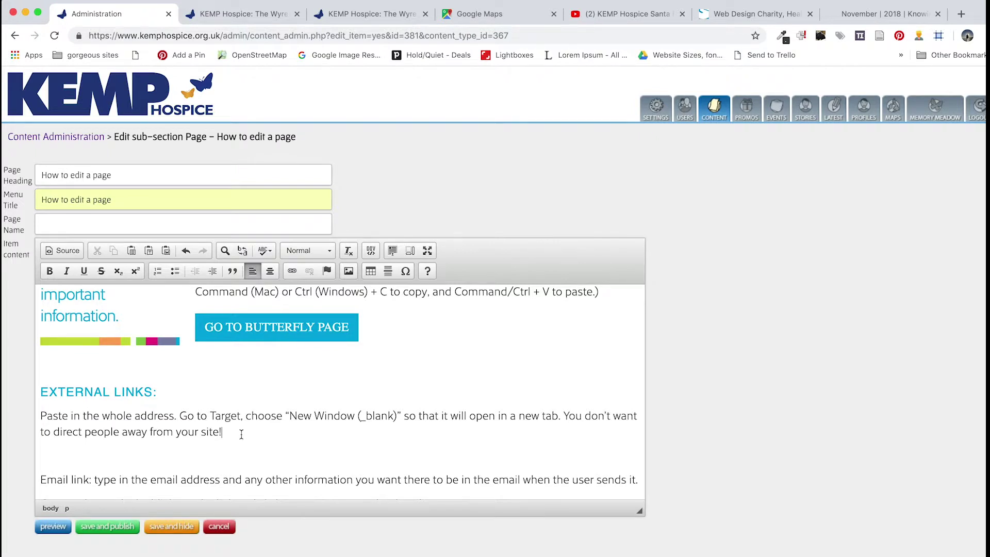
key("Return")
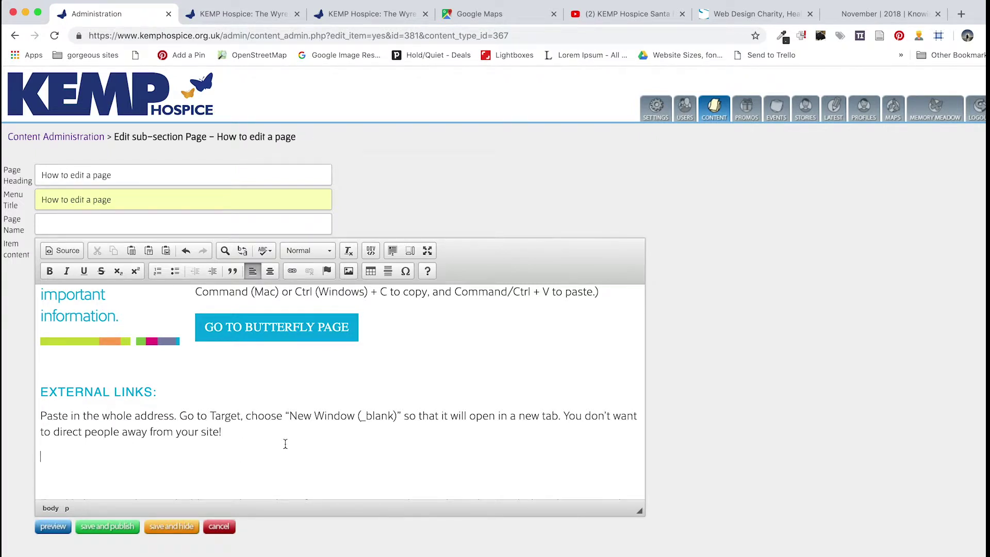
type("Go to Creative Stream site")
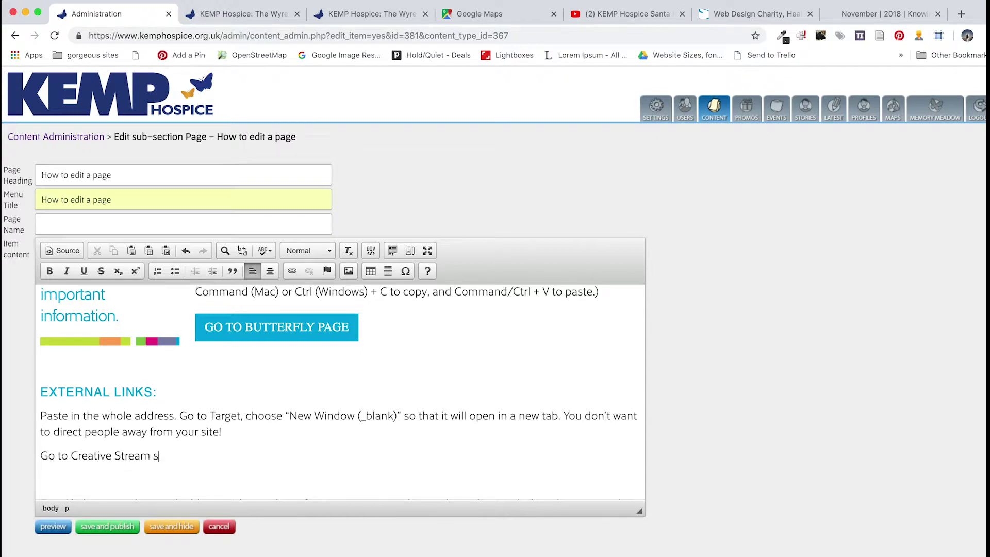
left_click(754, 17)
left_click_drag(227, 35, 85, 38)
key("super+c")
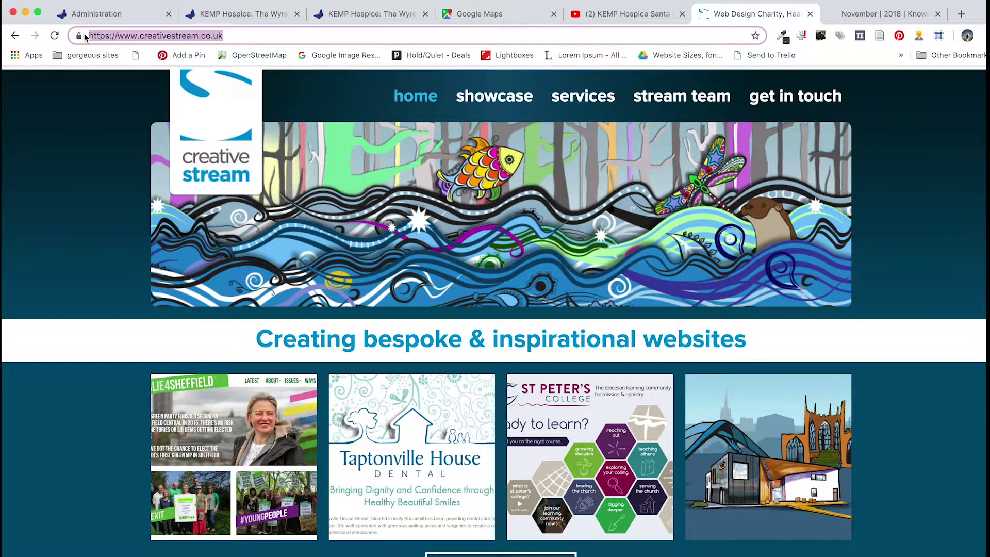
left_click(106, 14)
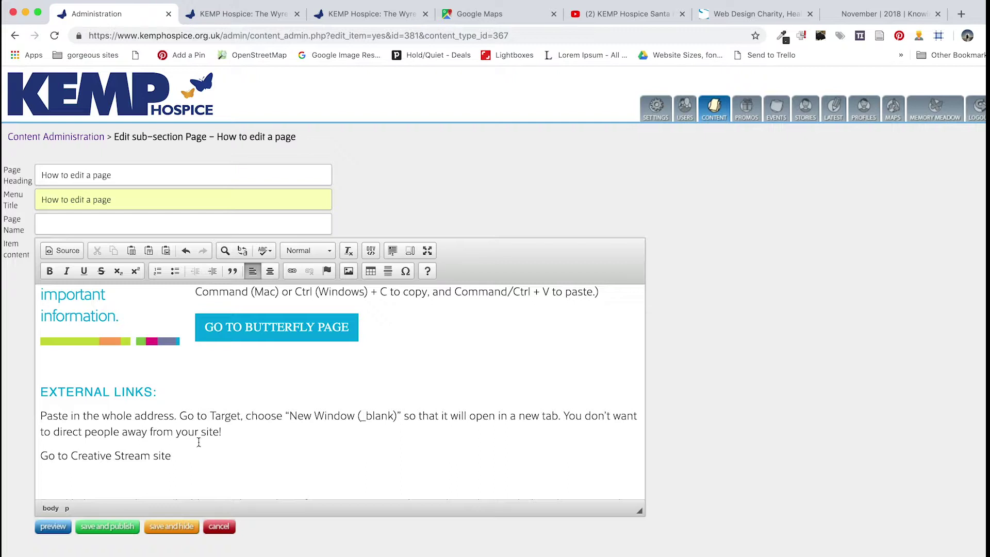
Link the text to the Creative Stream address with target New Window (_blank)
left_click_drag(173, 456, 41, 456)
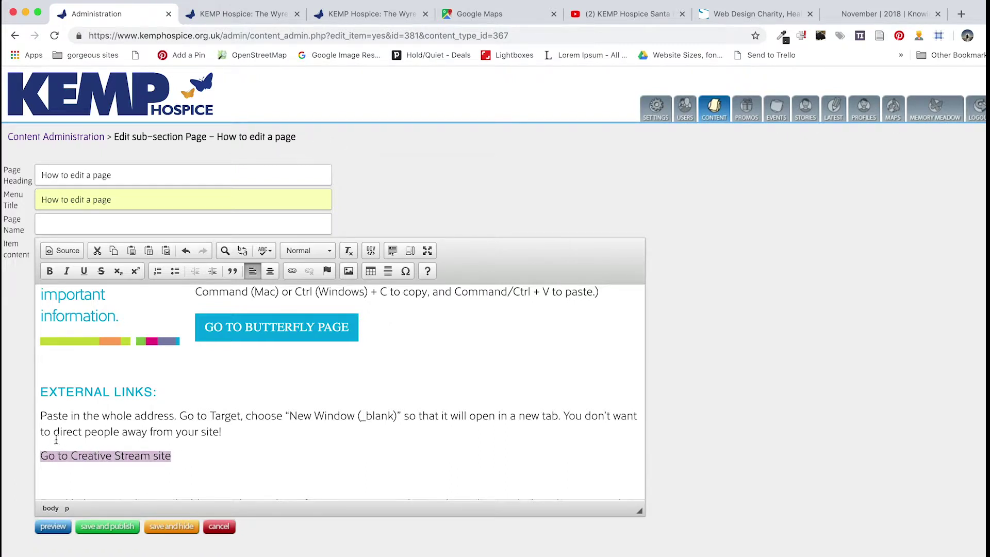
left_click(293, 271)
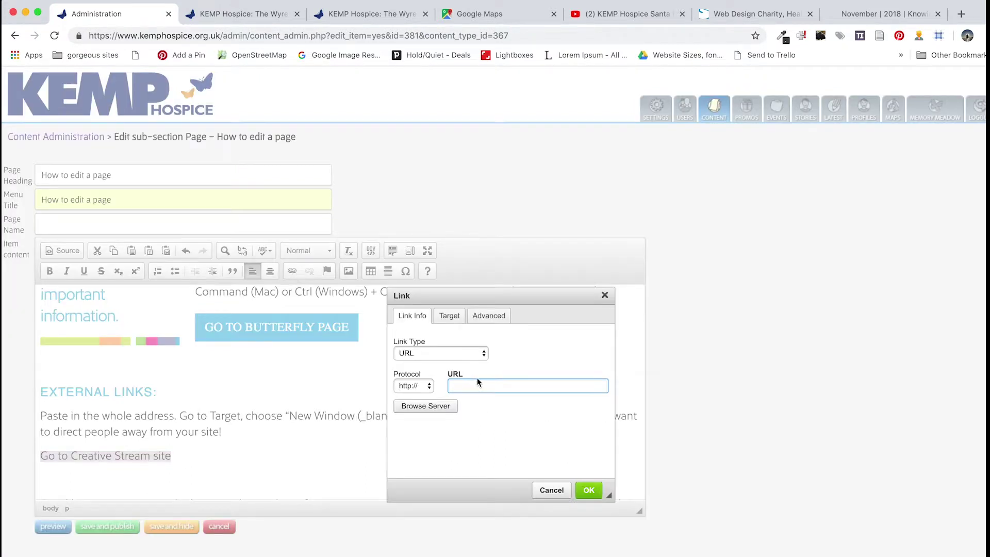
key("super+v")
left_click(449, 321)
left_click(450, 354)
left_click(451, 384)
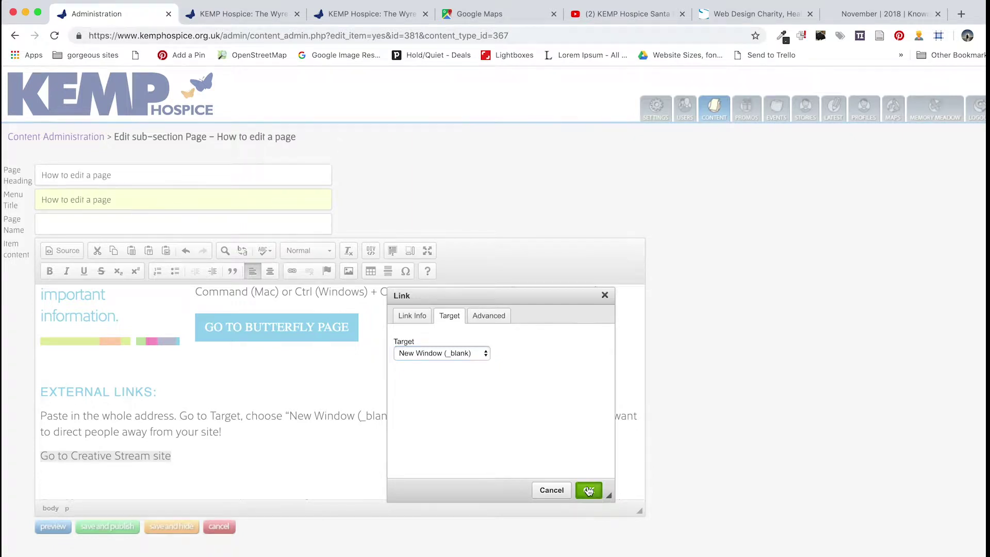
left_click(588, 491)
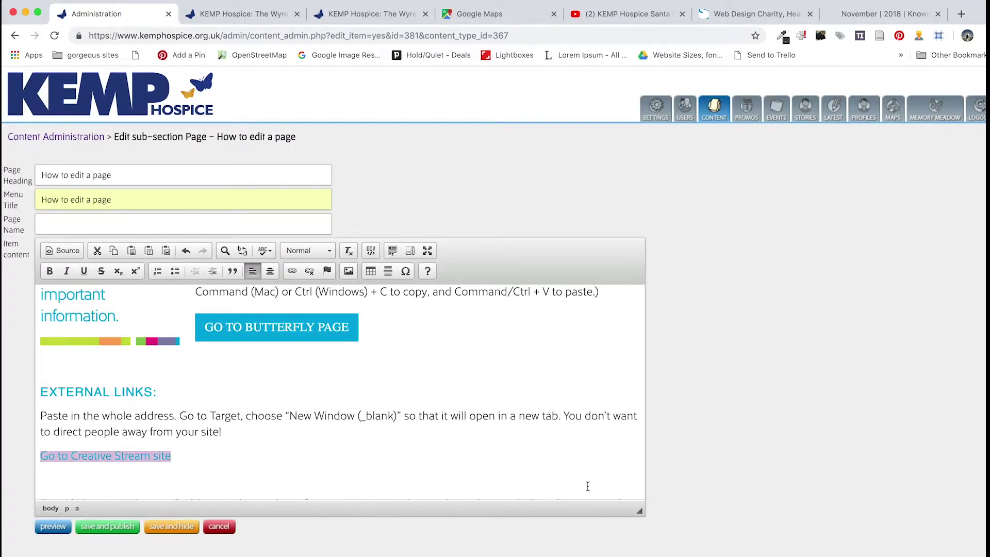
Style the Creative Stream link as a Button and split 'Email link:' onto its own line
left_click(308, 251)
scroll(325, 325, "down", 3)
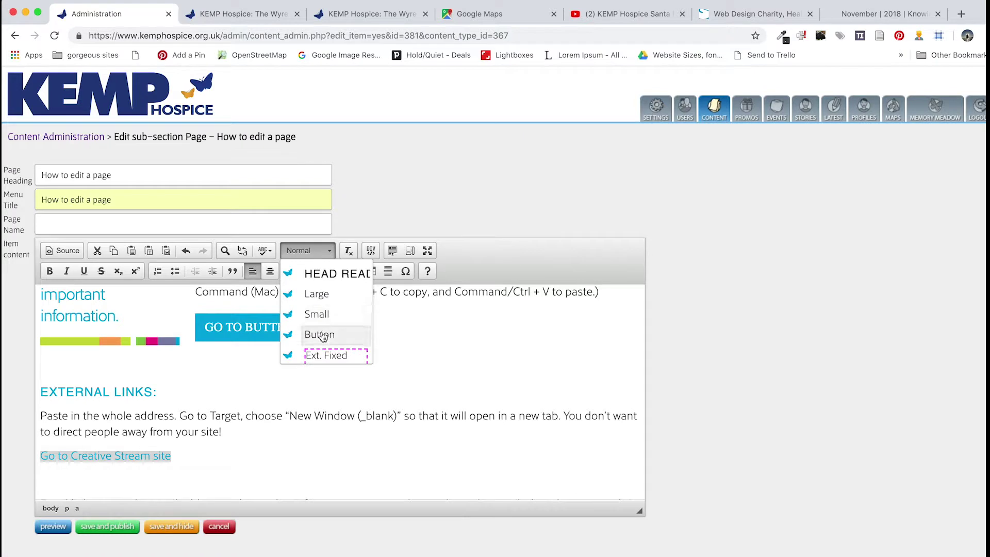
left_click(321, 334)
scroll(267, 466, "down", 3)
scroll(266, 466, "up", 2)
left_click(94, 427)
key("Return")
Make the 'Email link:' line a Heading 3
left_click_drag(102, 425, 40, 427)
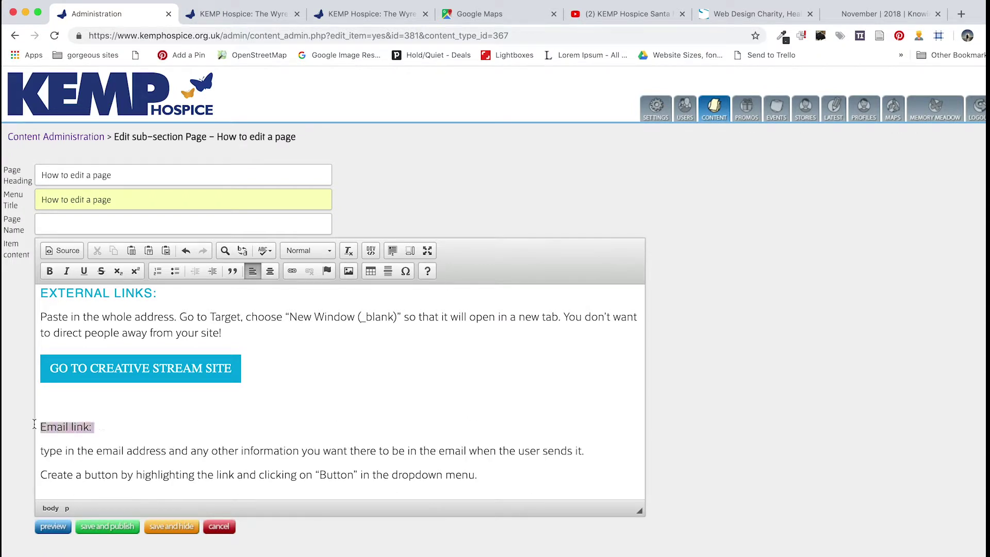
left_click(305, 250)
left_click(311, 331)
left_click(170, 429)
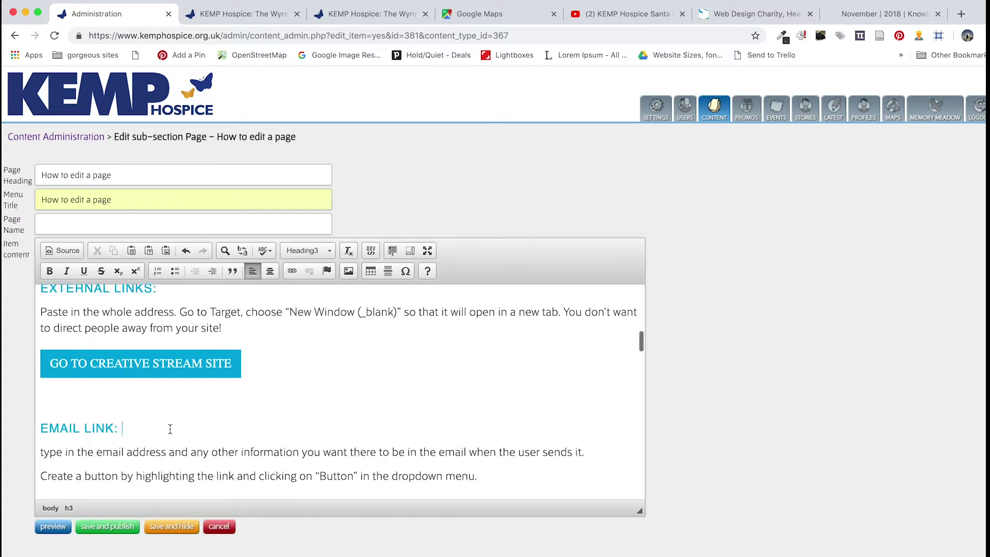
Add a new line reading 'Email person' below the instructions line
scroll(170, 429, "down", 3)
left_click(491, 387)
key("Return")
type("Email person")
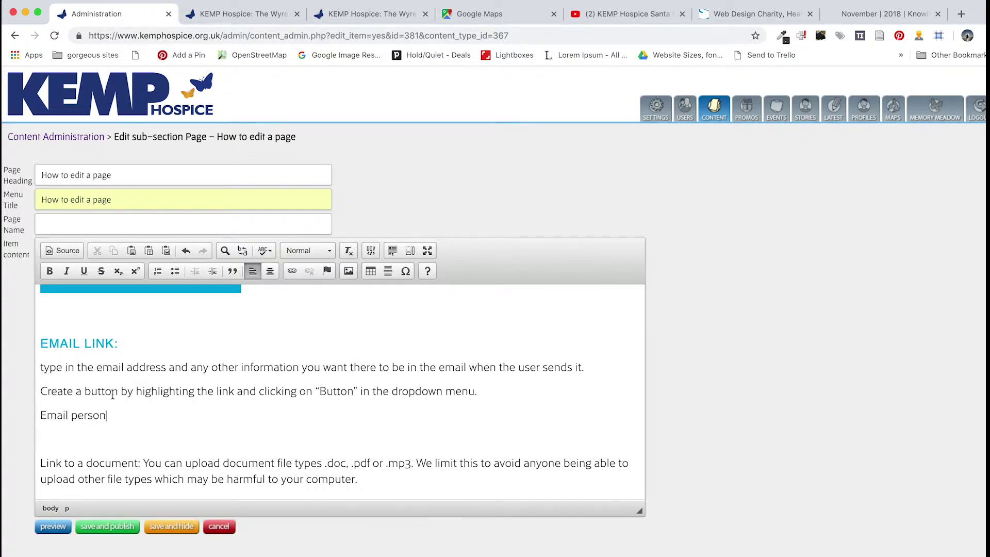
Link 'Email person' as an e-mail link to the recipient's address with subject 'Demo page message'
left_click_drag(114, 414, 36, 416)
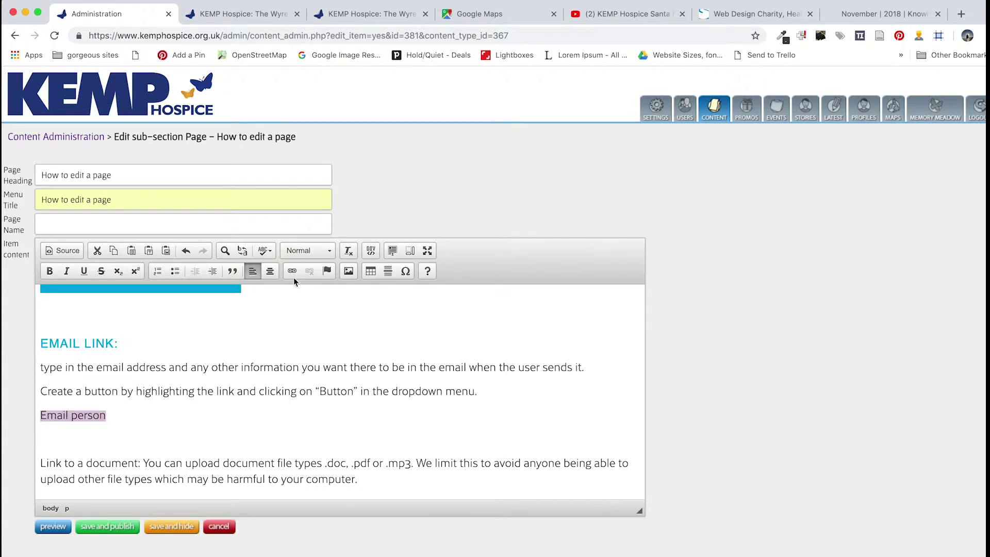
left_click(292, 272)
left_click(457, 353)
left_click(448, 374)
left_click(426, 384)
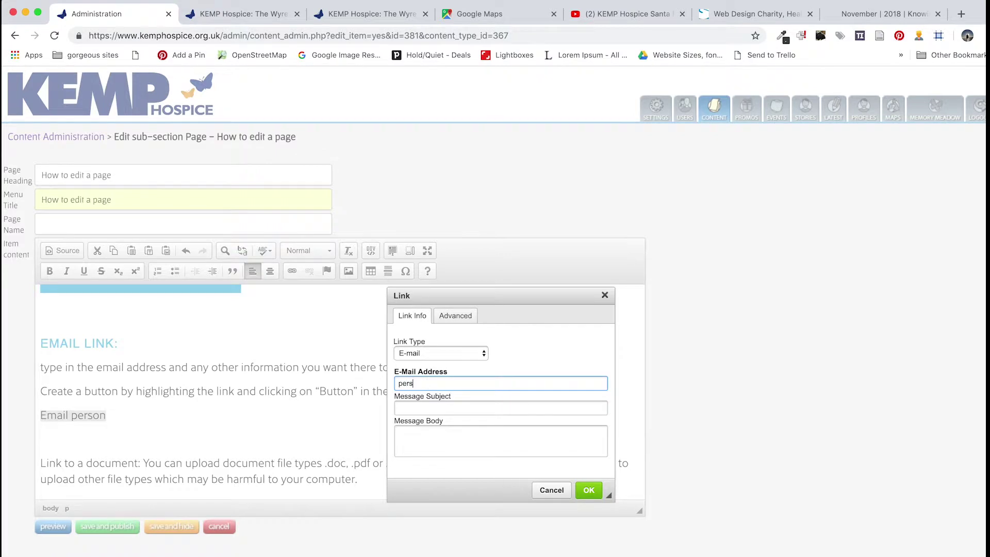
left_click(462, 410)
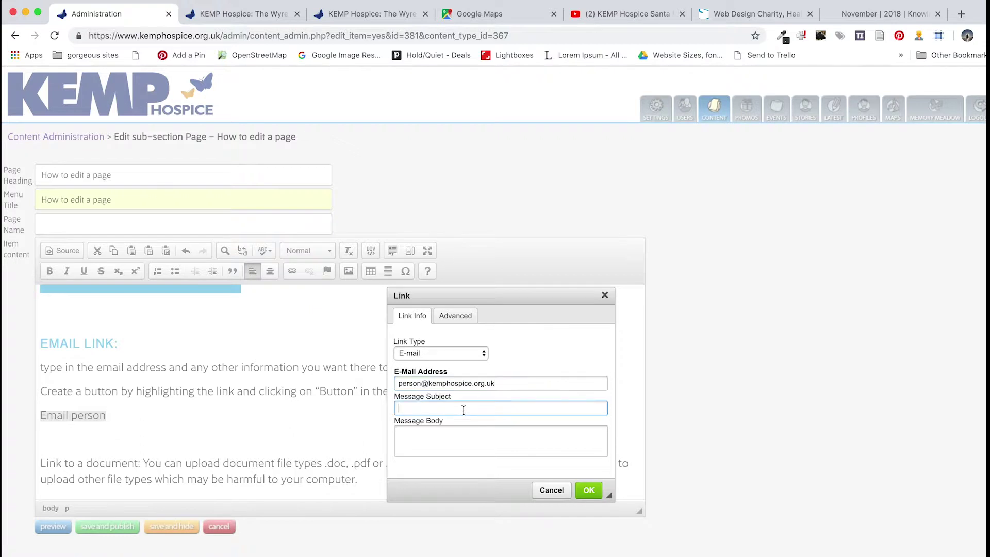
left_click(436, 442)
left_click(436, 409)
type("Demo page message")
left_click(421, 435)
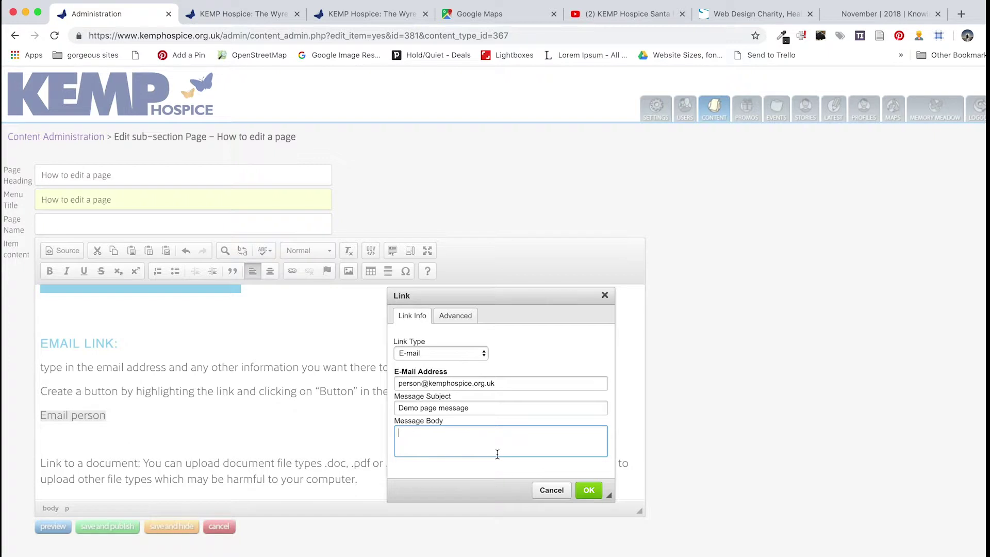
left_click(588, 490)
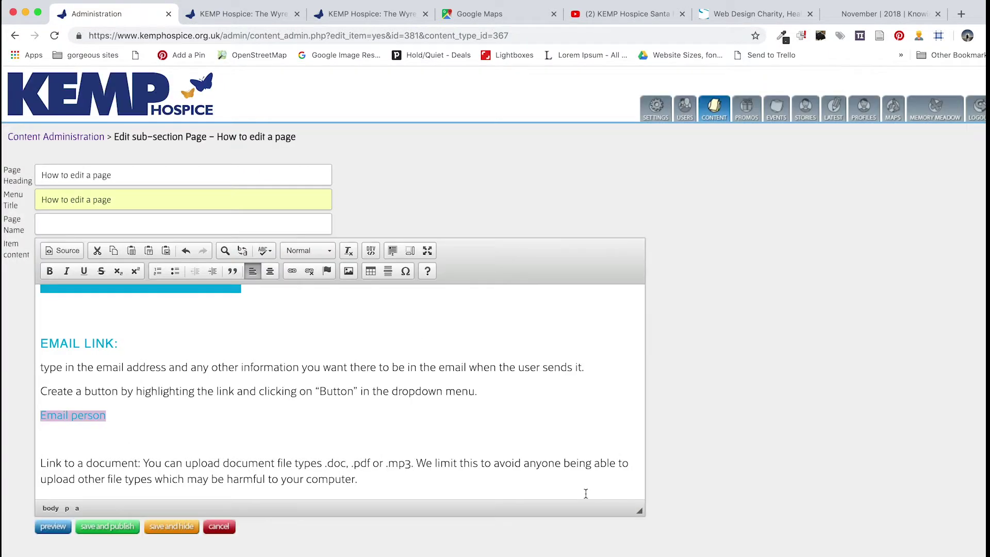
Apply the Button style to the Email person link
left_click(330, 251)
scroll(320, 351, "down", 5)
left_click(320, 330)
left_click(200, 426)
scroll(199, 420, "down", 2)
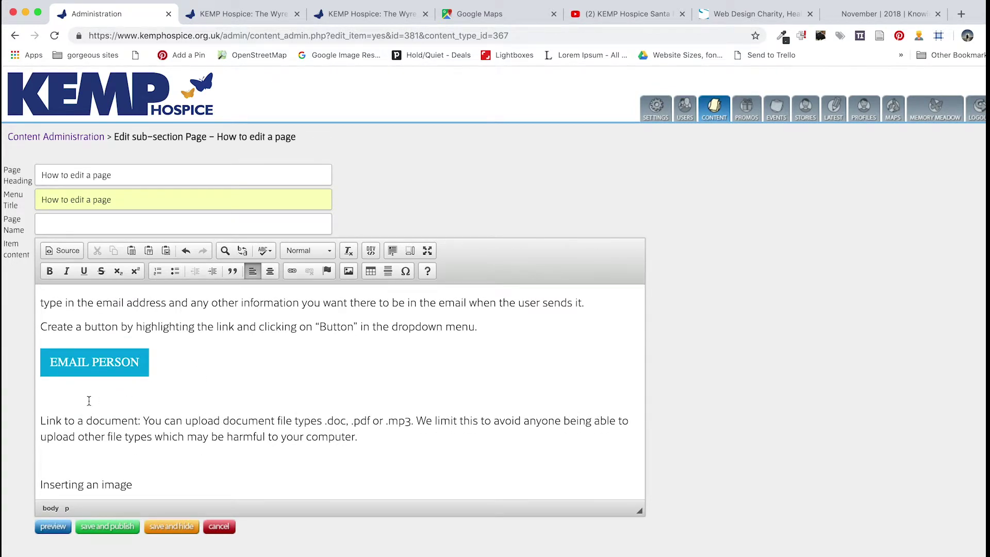
Remove the blank line below the button and put 'Link to a document:' on its own line as Heading 3
key("BackSpace")
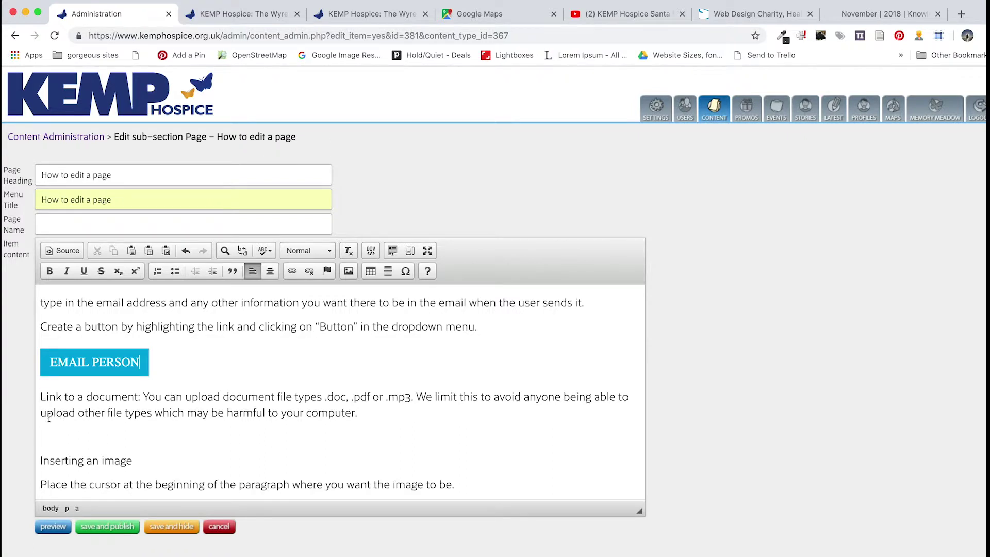
left_click(143, 397)
key("Return")
left_click_drag(148, 397, 36, 398)
left_click(318, 250)
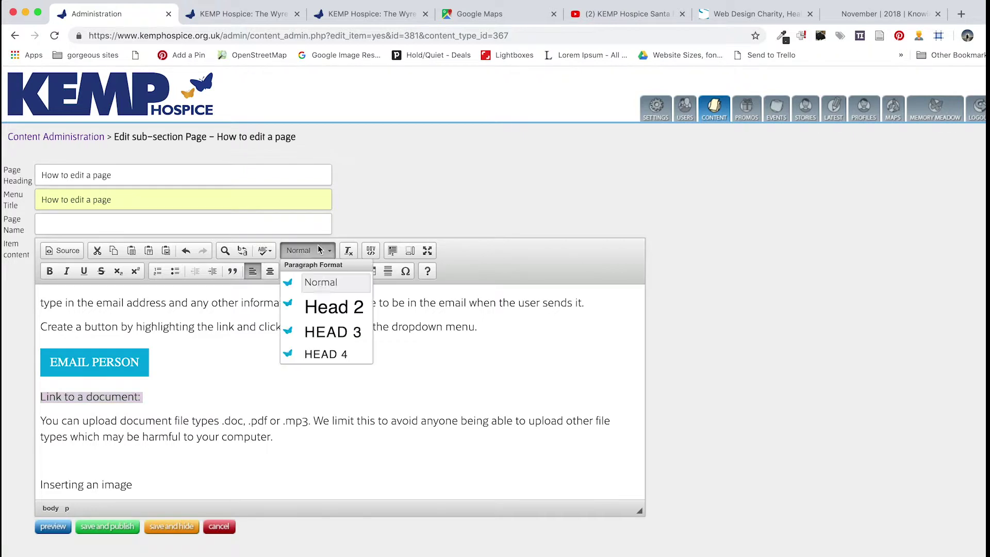
left_click(320, 332)
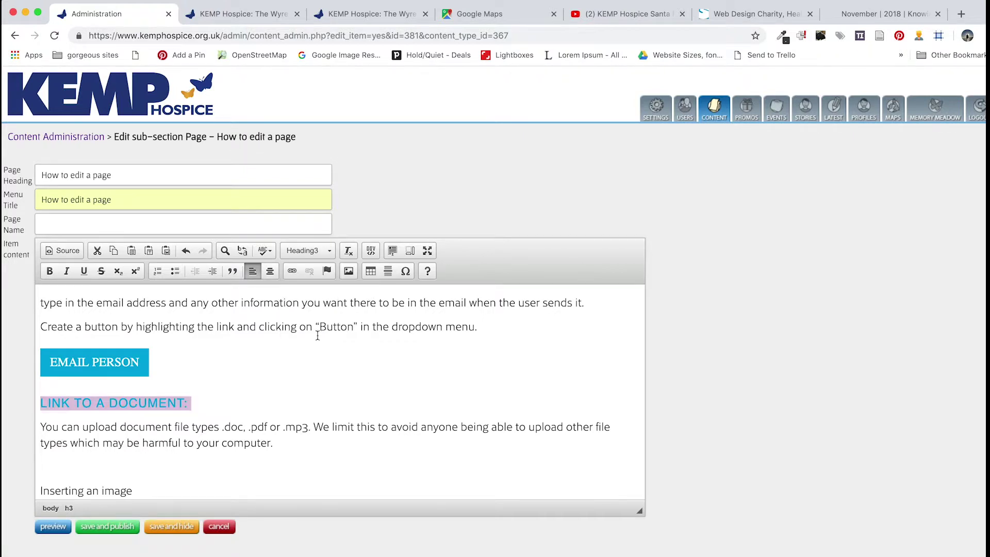
Type 'Download file' on the line below and start linking it
left_click(167, 452)
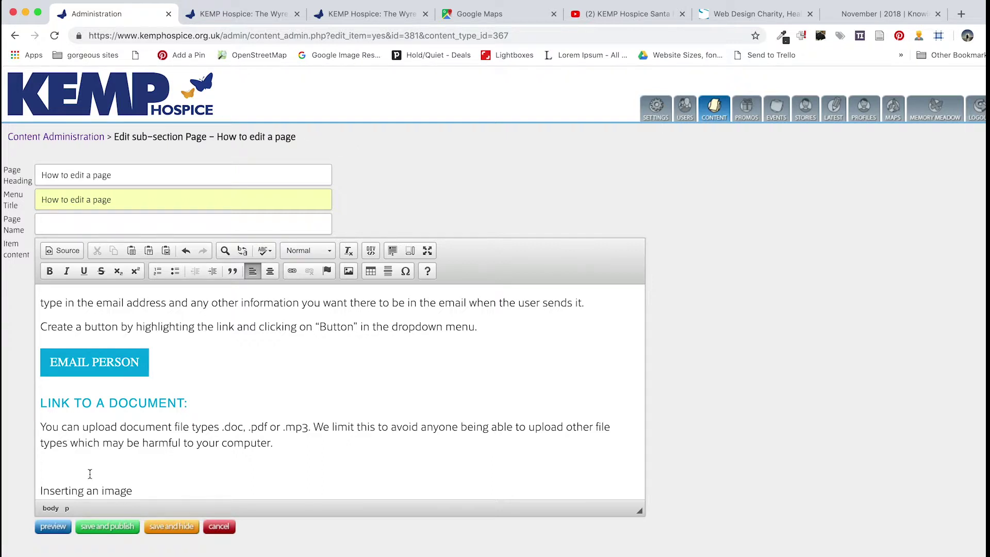
type("Download file")
left_click_drag(124, 466, 41, 464)
left_click(292, 271)
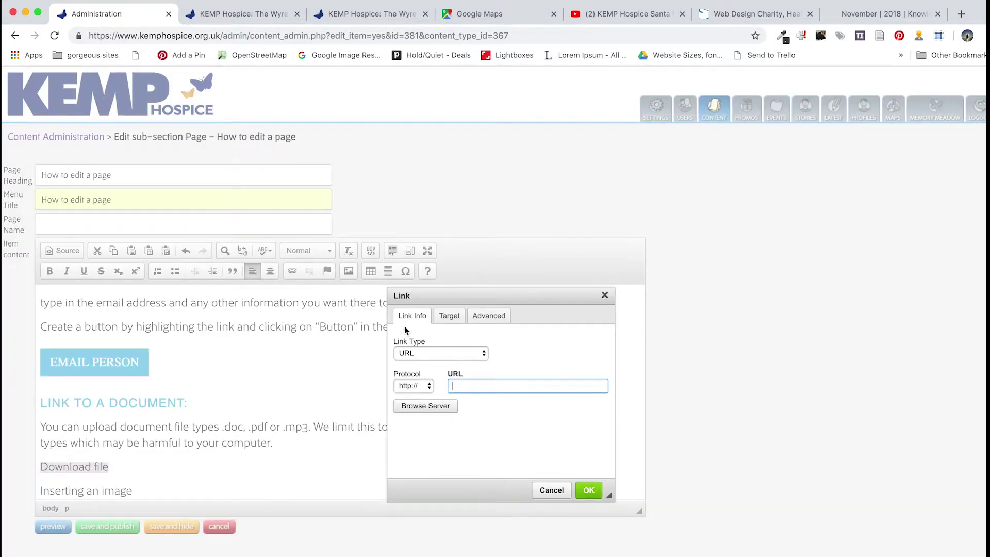
Link 'Download file' to test_document.pdf from the server, opening in a New Window (_blank)
left_click(425, 407)
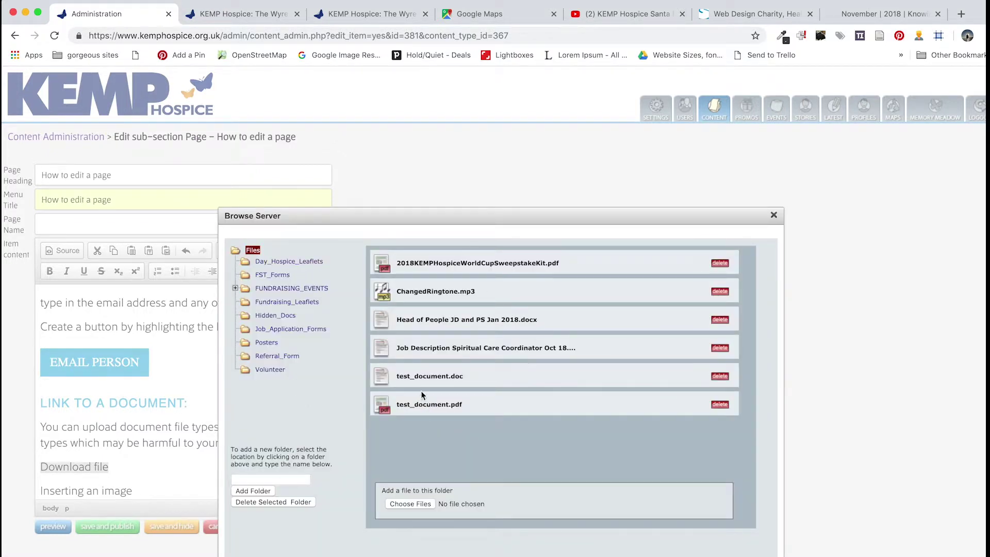
left_click(462, 407)
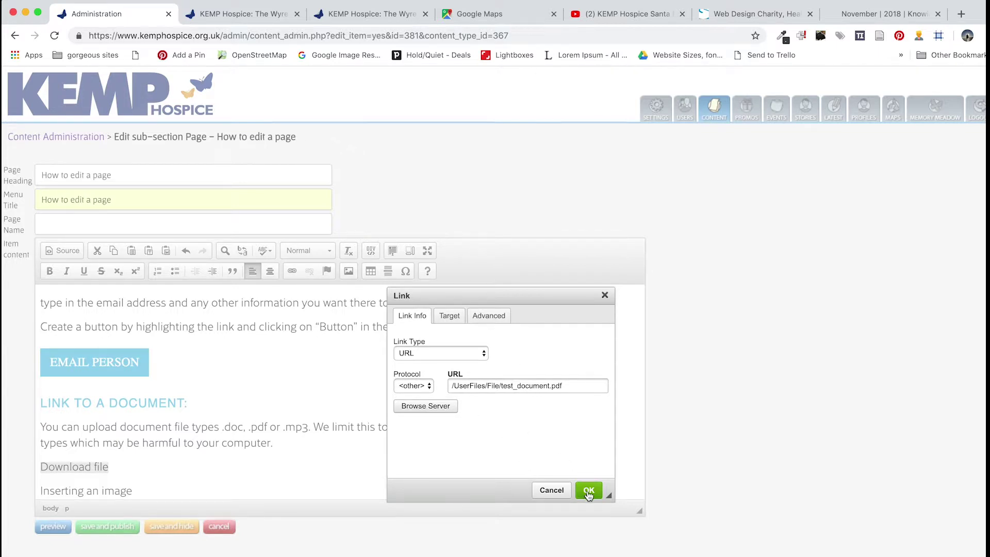
left_click(450, 318)
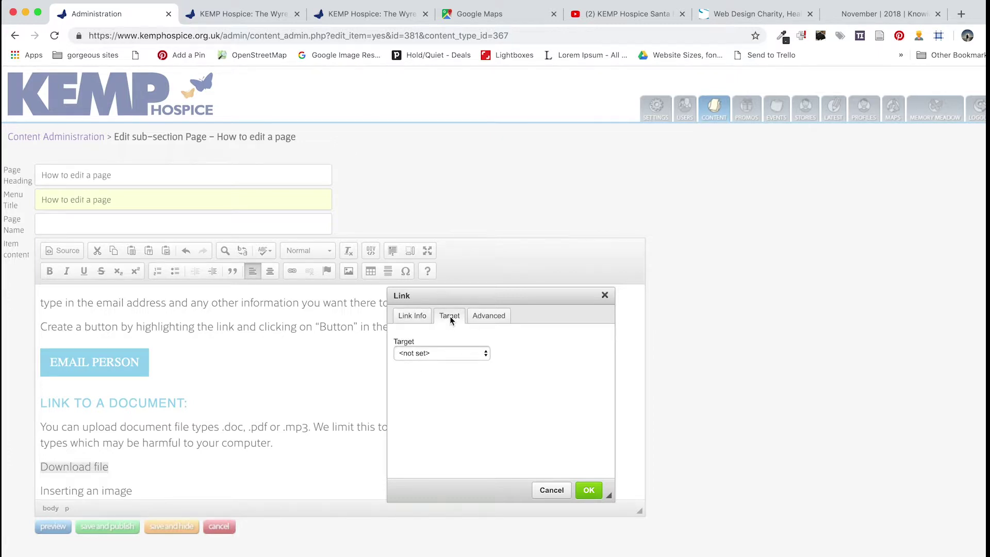
left_click(445, 352)
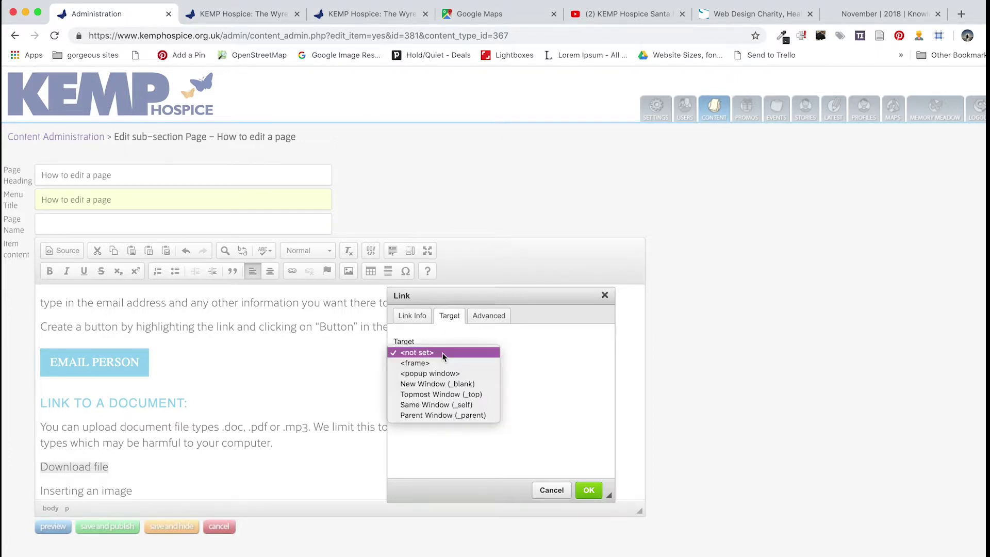
left_click(450, 383)
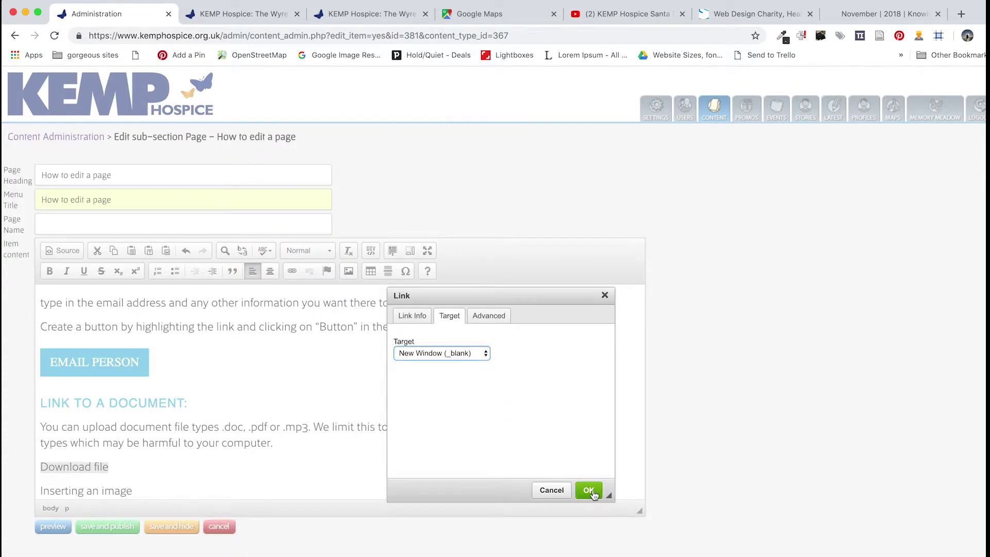
left_click(589, 490)
Apply the Button style to the Download file link
left_click(321, 250)
scroll(322, 351, "down", 3)
left_click(320, 339)
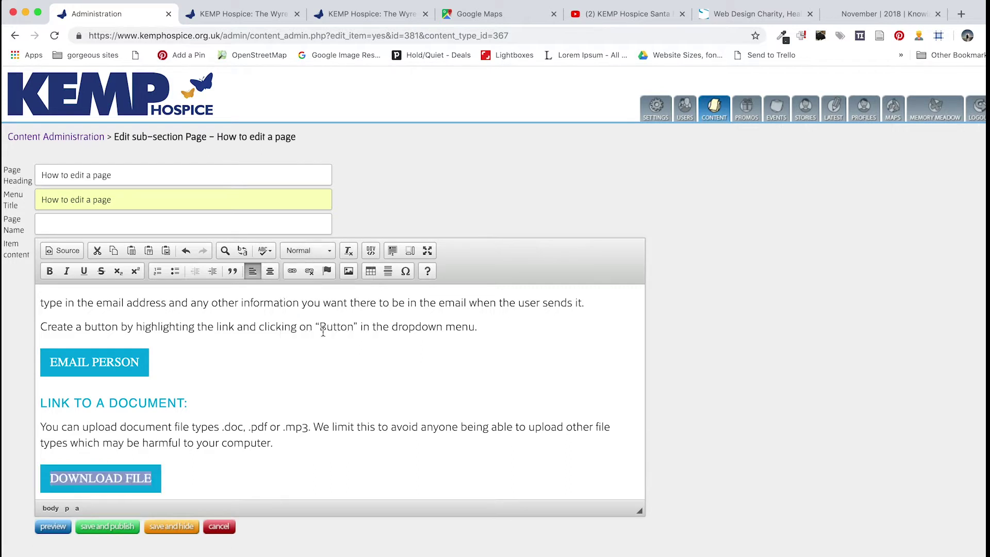
Set the 'Inserting an image' line to Heading 2
left_click(186, 465)
scroll(187, 465, "down", 5)
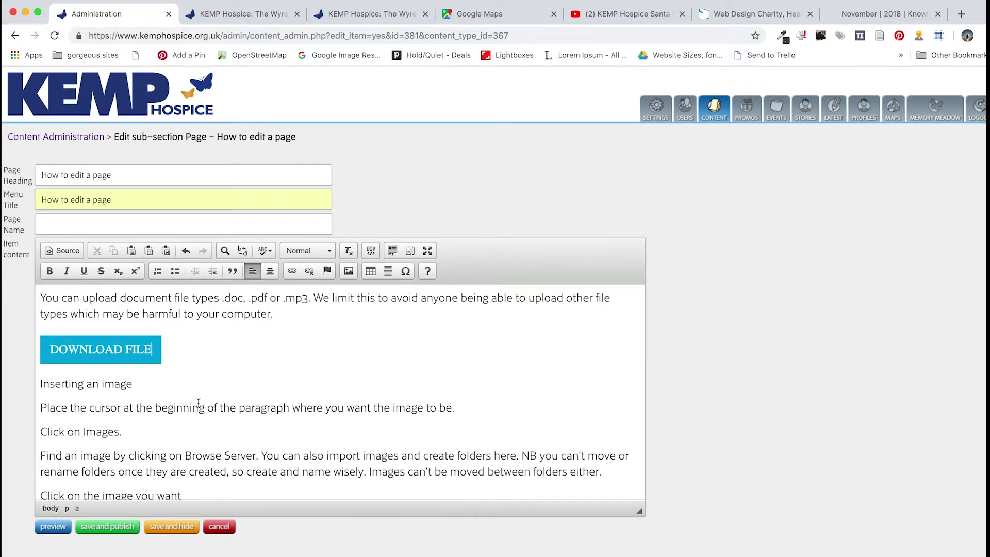
scroll(201, 379, "up", 3)
scroll(200, 379, "down", 1)
left_click_drag(134, 423, 38, 424)
left_click(321, 253)
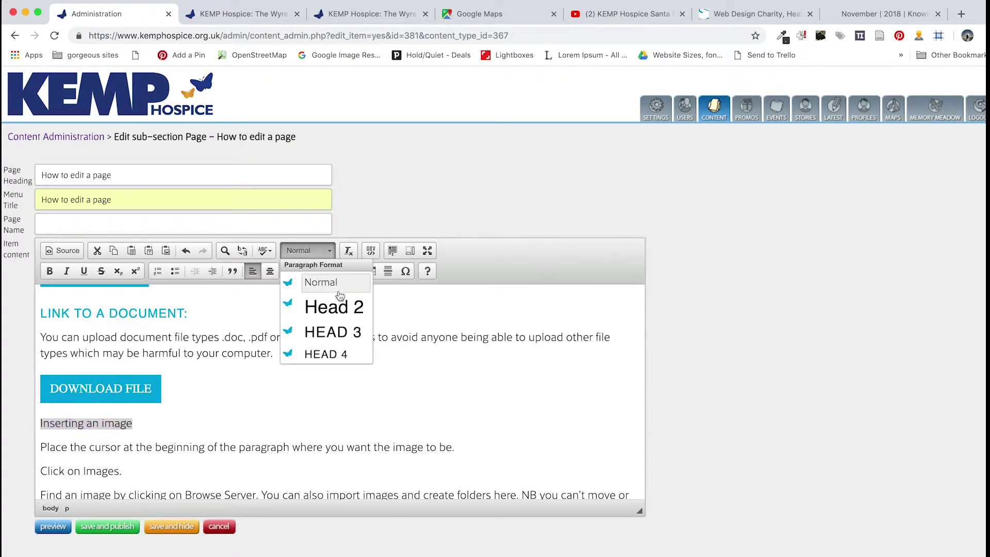
left_click(331, 311)
left_click(225, 431)
Place the insertion point where the image will be inserted
scroll(224, 432, "down", 2)
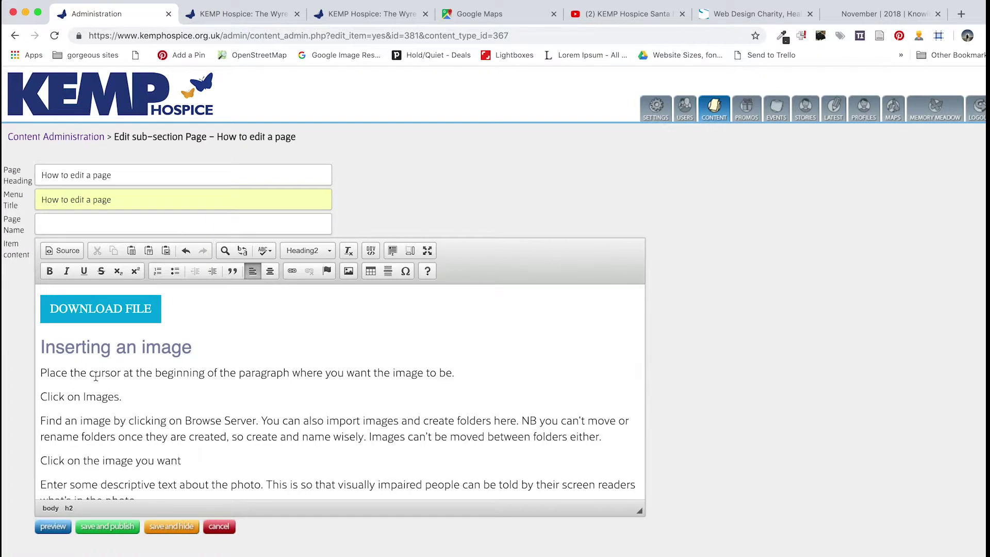
left_click(43, 373)
scroll(117, 413, "down", 1)
scroll(117, 415, "down", 1)
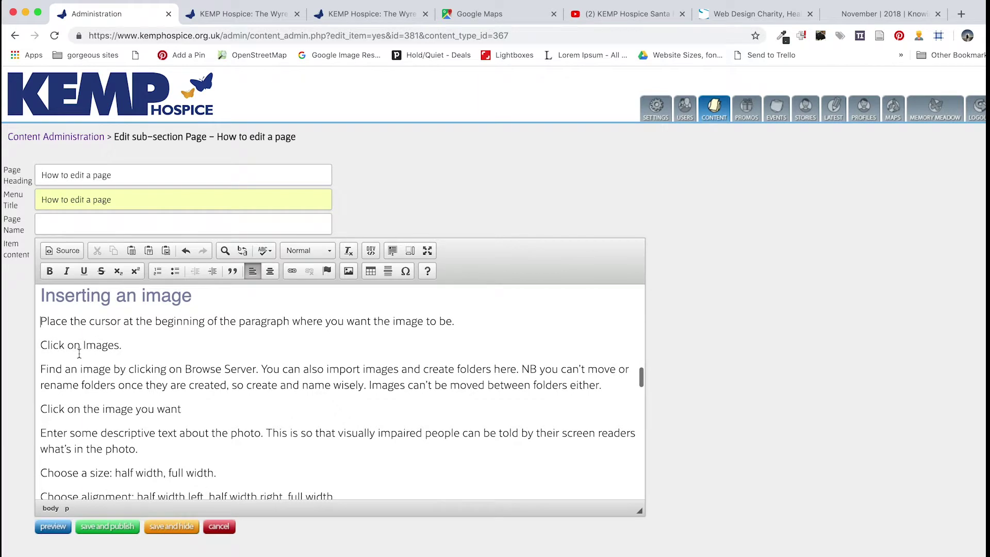
Pick the black-and-white dried flowers photo from the Demo image folder
left_click(352, 271)
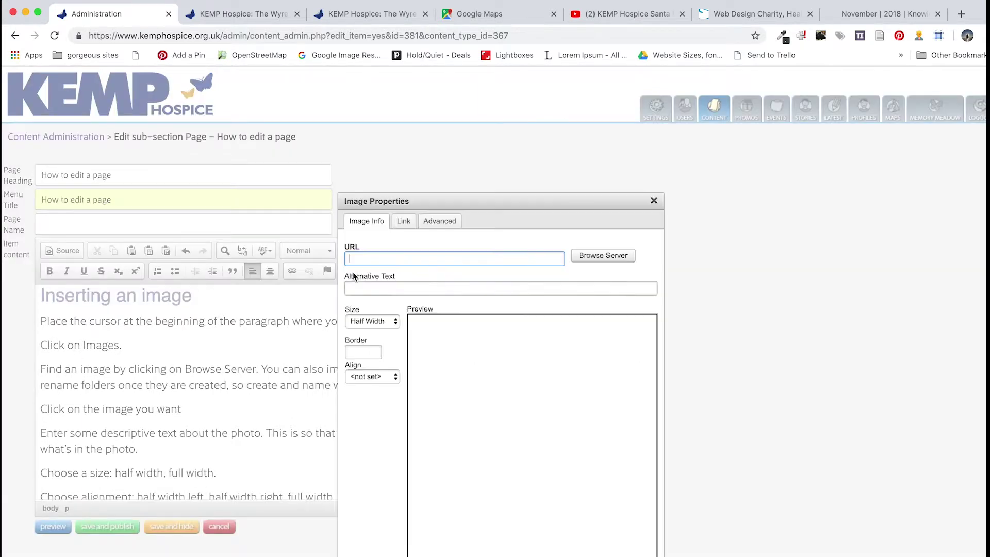
left_click(607, 258)
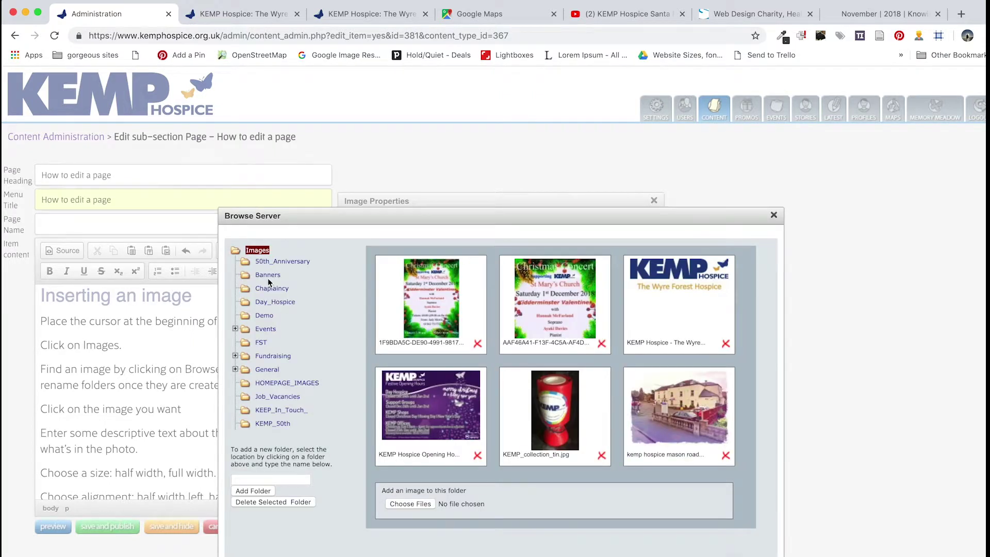
left_click(265, 317)
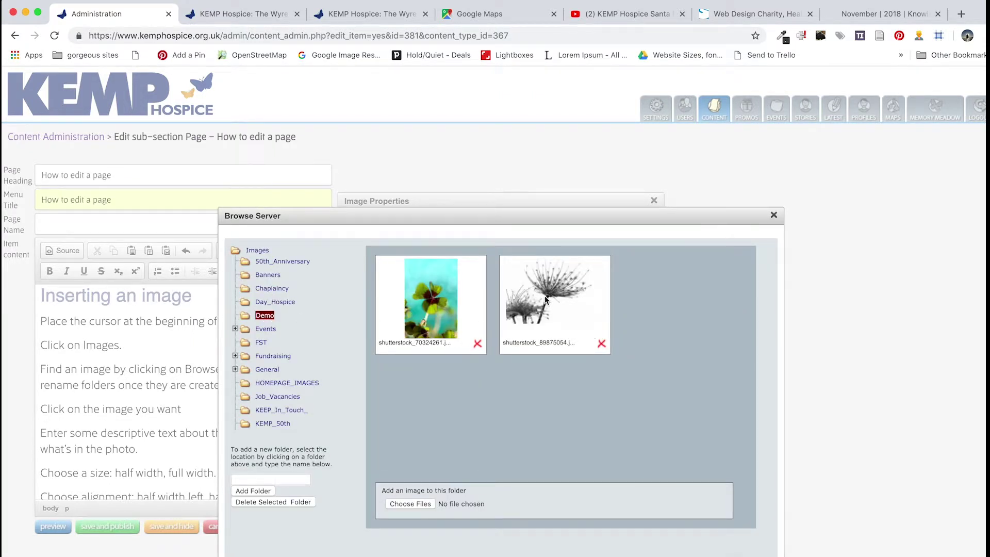
left_click(546, 298)
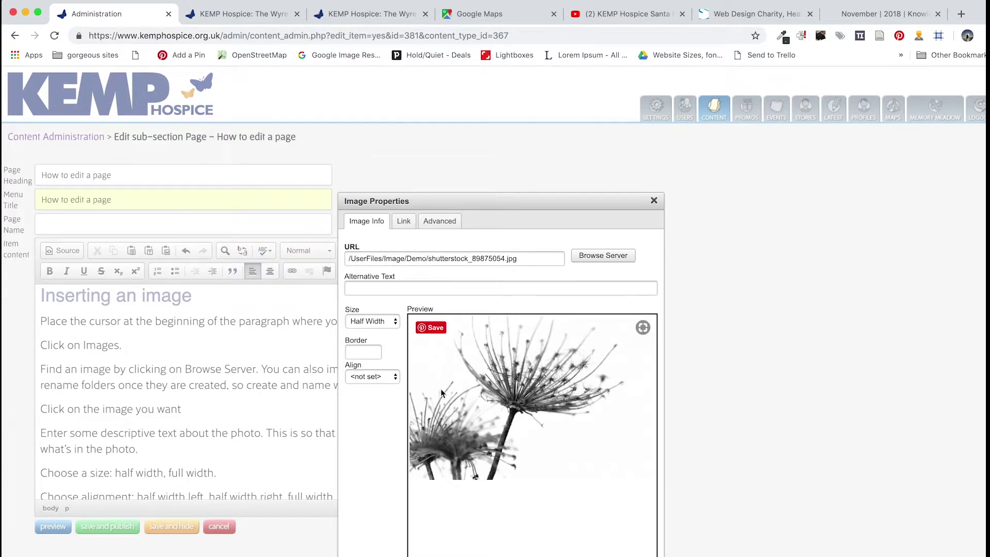
Give it alt text 'Cried flowers black and white', align Half Width Right, and insert it
left_click(429, 289)
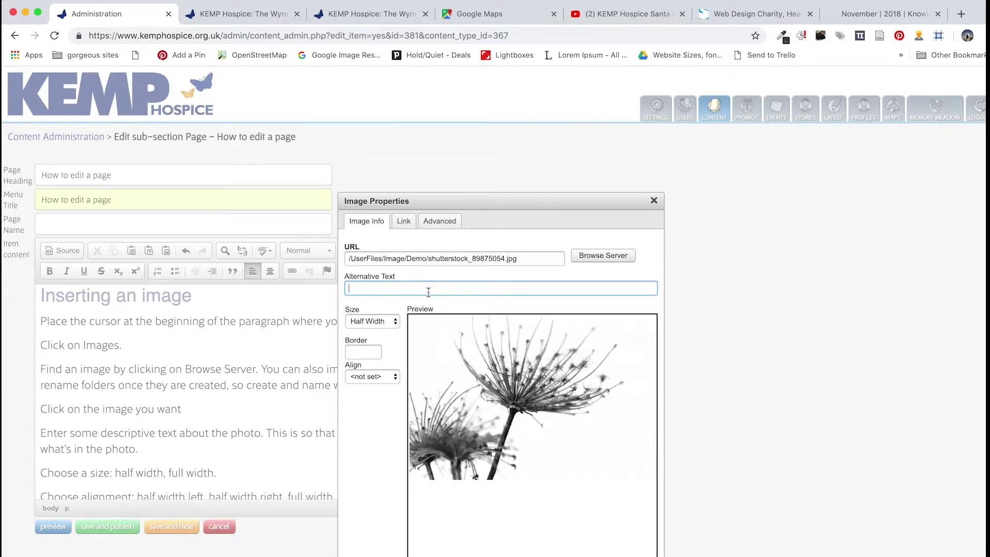
type("C")
type("ried flowers black an")
type("d white")
left_click(396, 323)
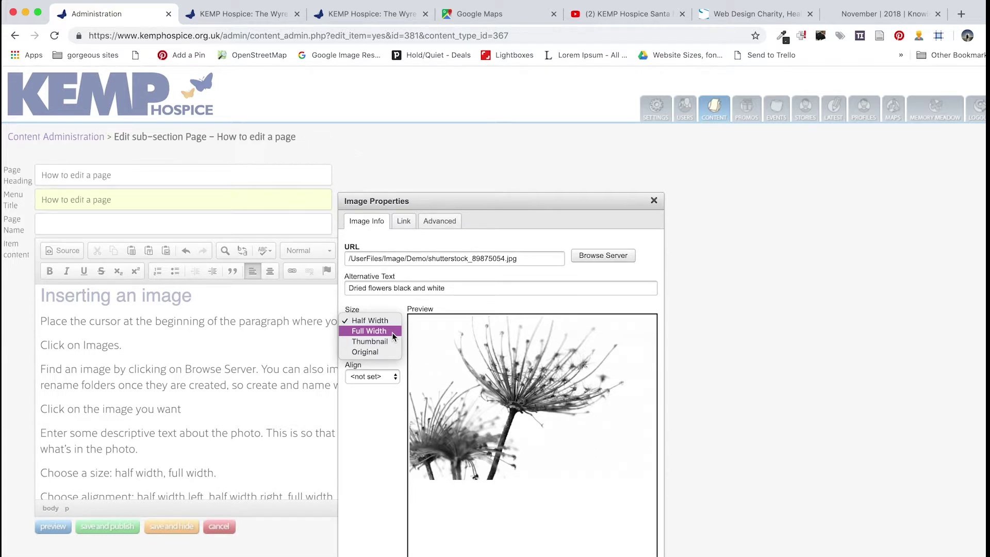
left_click(395, 376)
left_click(394, 377)
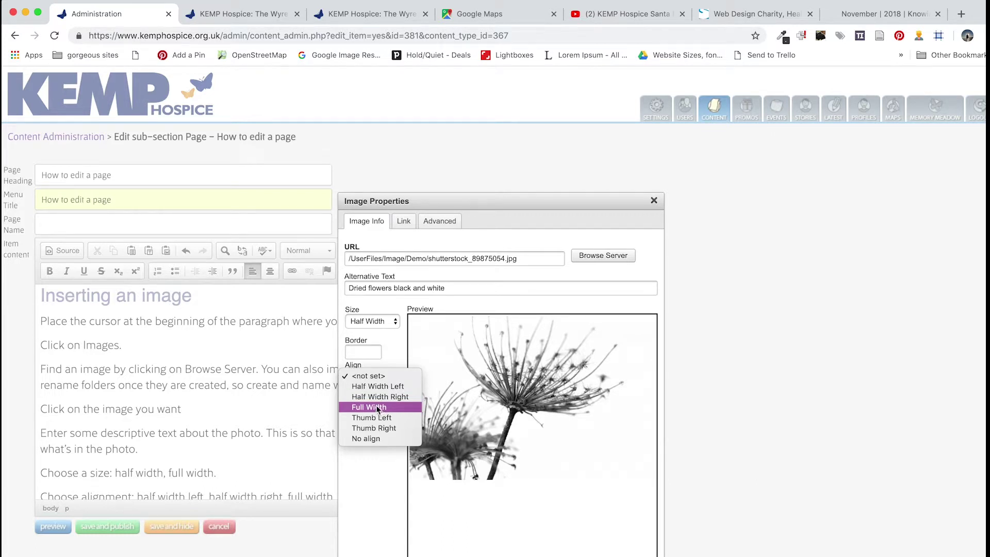
left_click(445, 411)
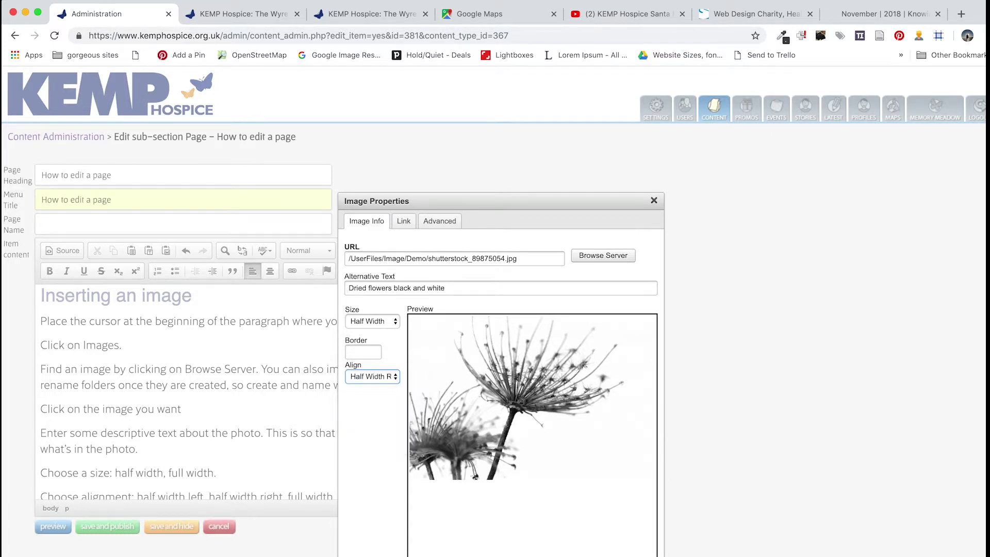
key("Return")
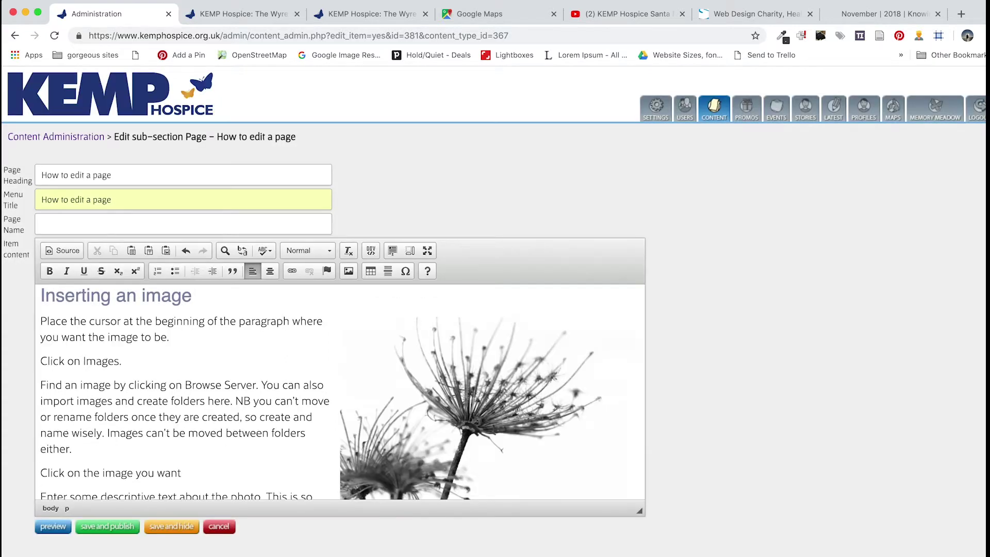
Set the 'Creating an expandable section' line to Heading 3
scroll(432, 395, "down", 1)
scroll(432, 395, "down", 8)
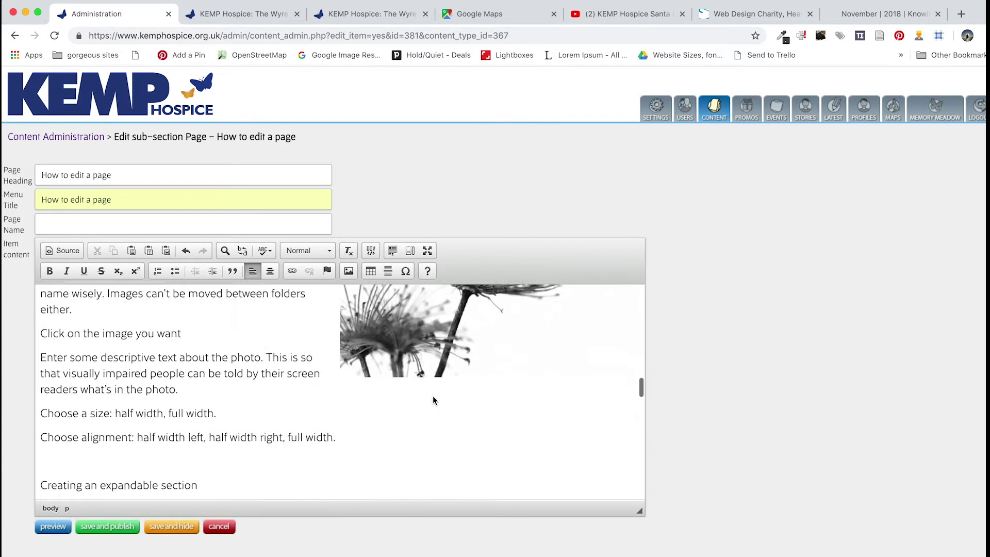
scroll(432, 395, "up", 8)
scroll(433, 395, "down", 1)
scroll(432, 395, "up", 1)
scroll(432, 395, "down", 6)
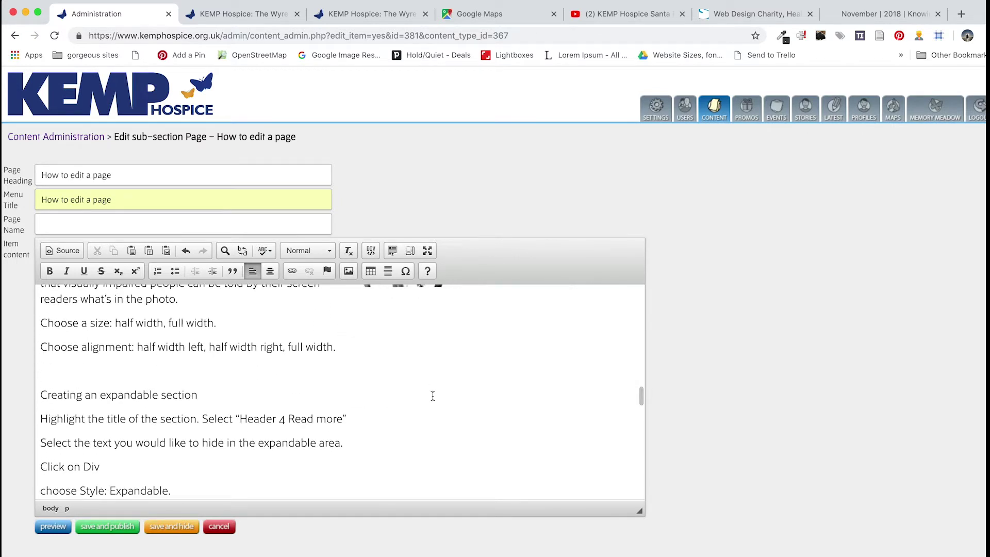
scroll(432, 395, "down", 2)
scroll(432, 396, "up", 5)
scroll(432, 395, "up", 3)
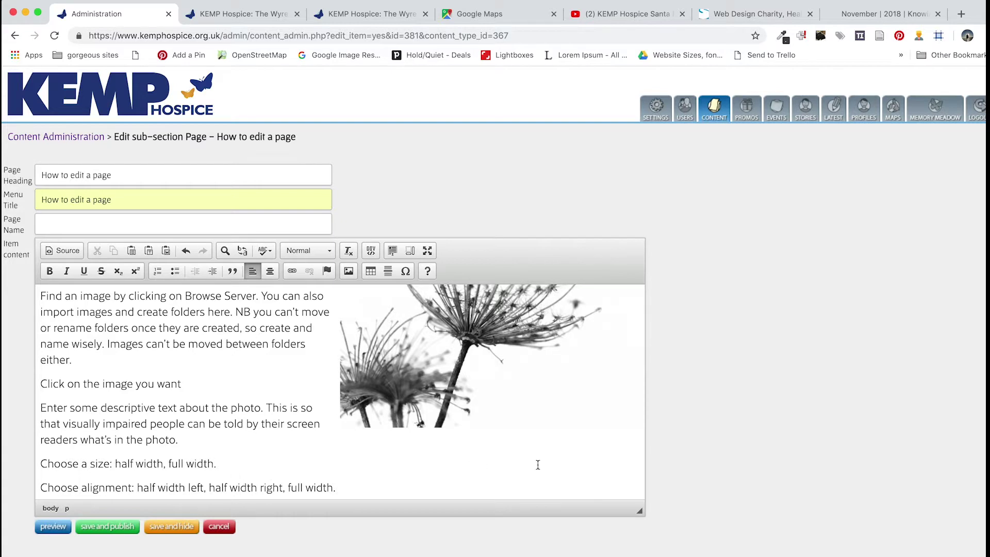
scroll(150, 393, "down", 3)
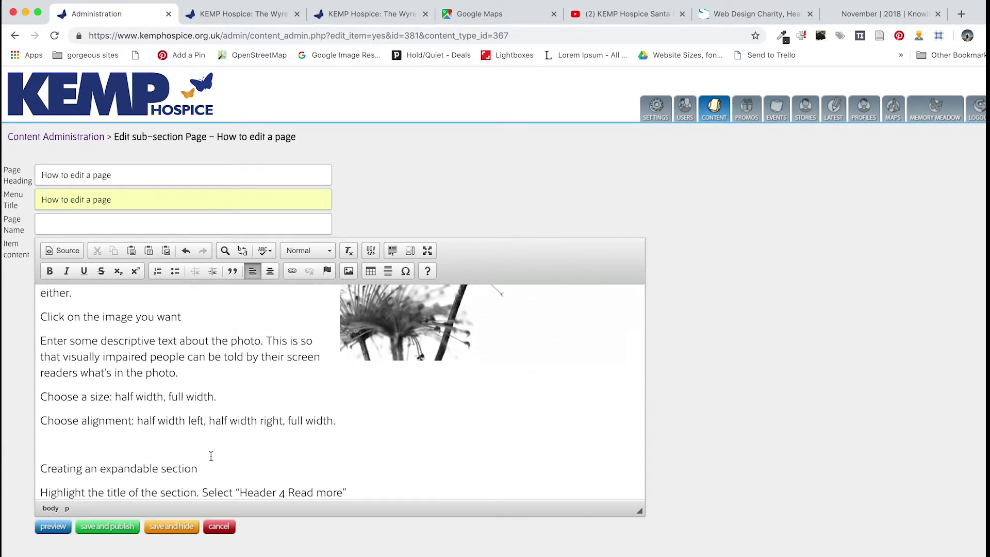
left_click_drag(208, 468, 34, 463)
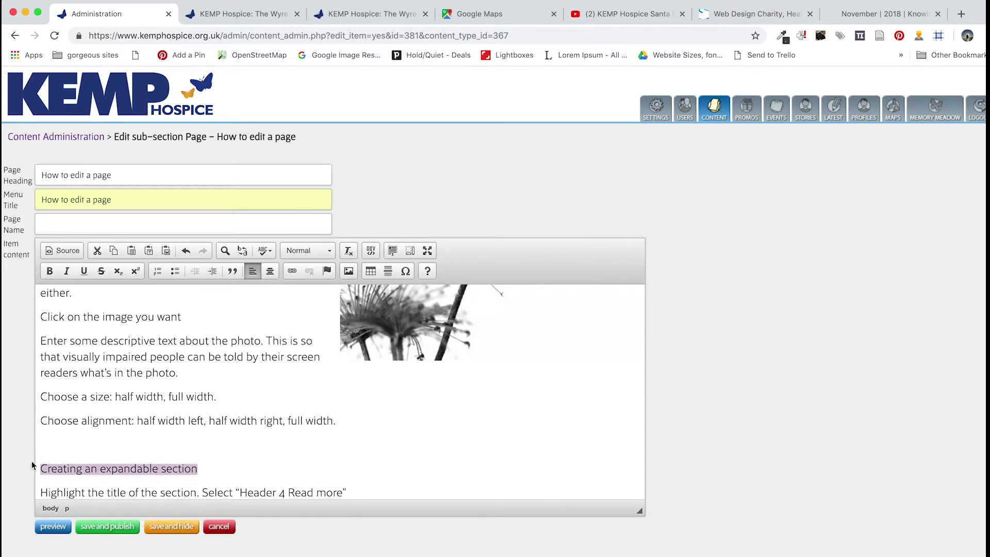
left_click(305, 252)
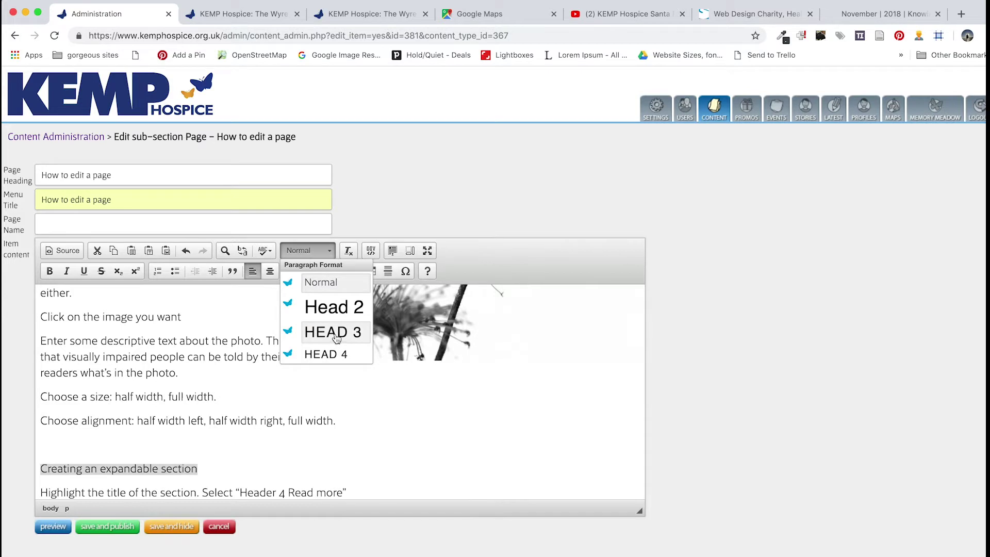
left_click(332, 332)
Delete the blank line above the heading
left_click(167, 445)
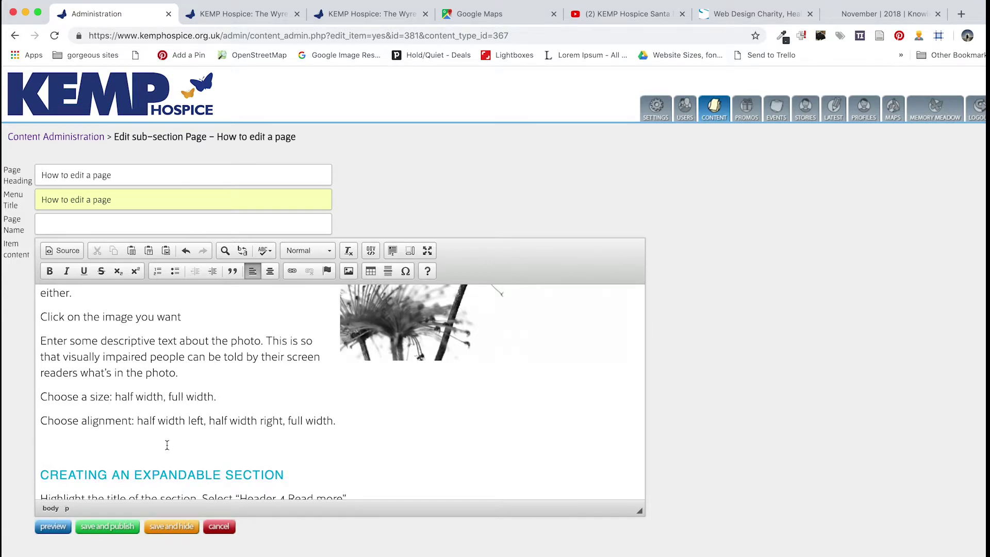
key("BackSpace")
right_click(321, 459)
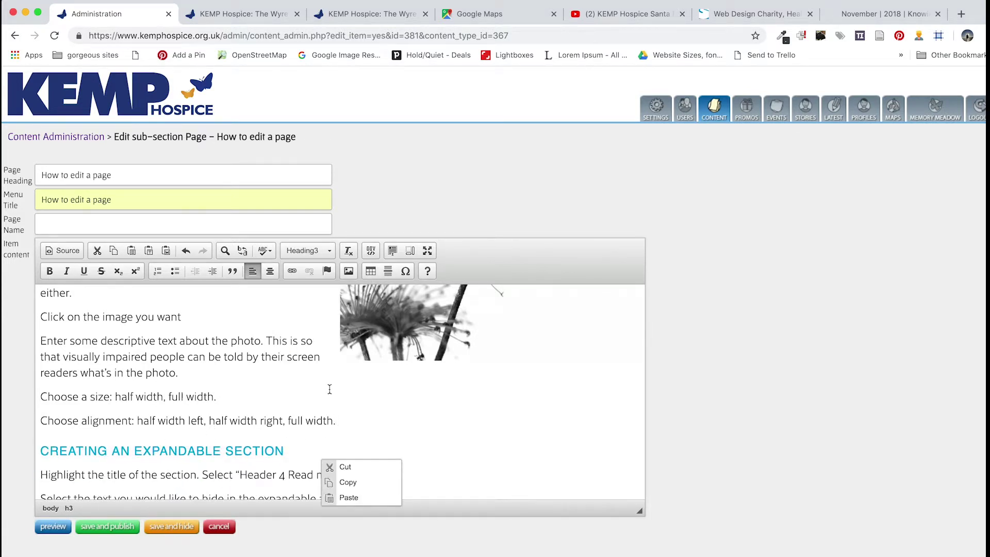
left_click(309, 447)
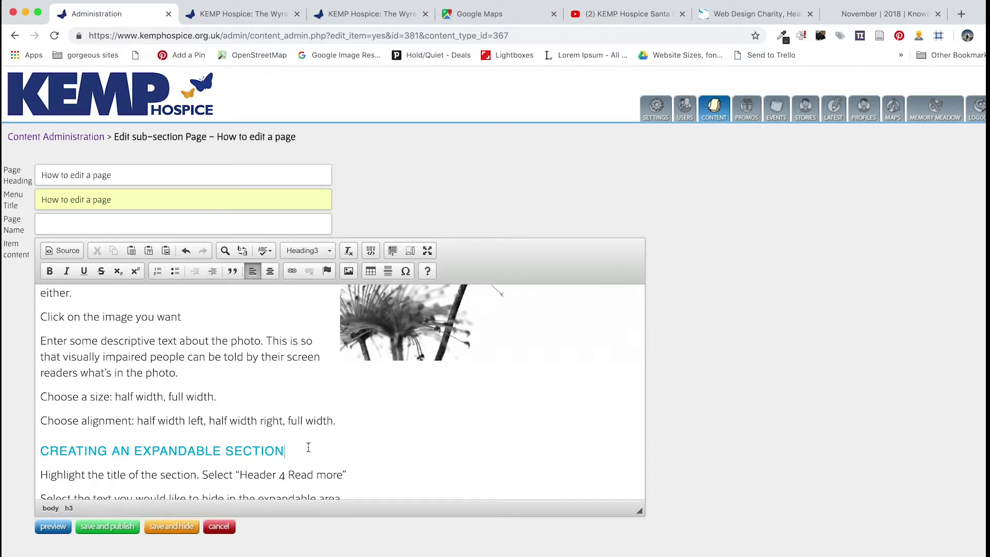
Change the heading's format to Head 4 Read More
scroll(309, 447, "down", 5)
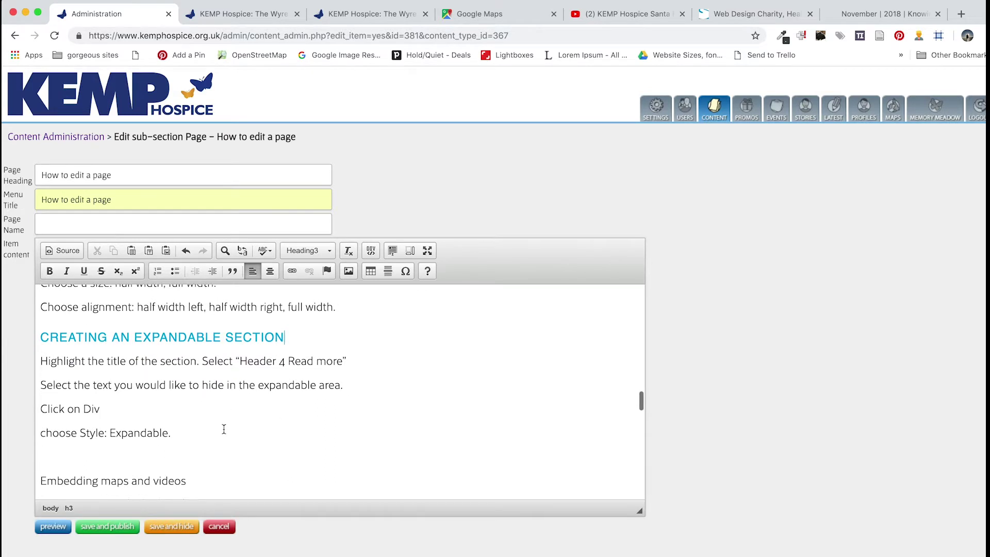
scroll(223, 429, "down", 1)
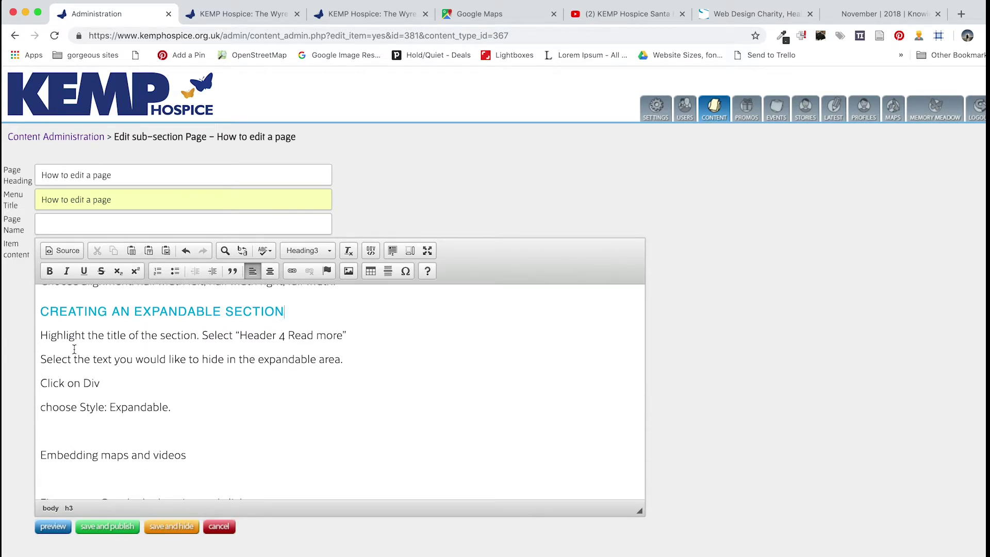
left_click_drag(42, 312, 295, 308)
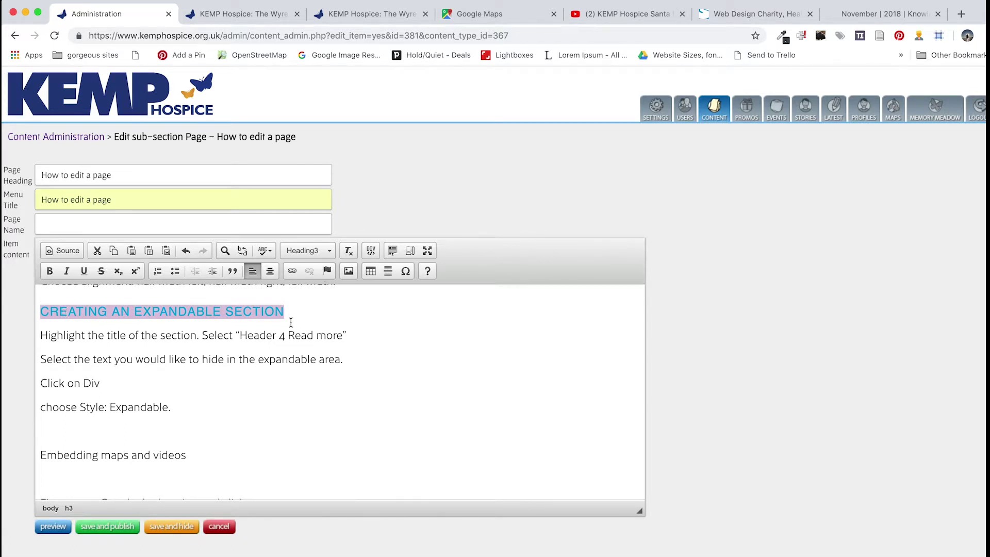
left_click(328, 253)
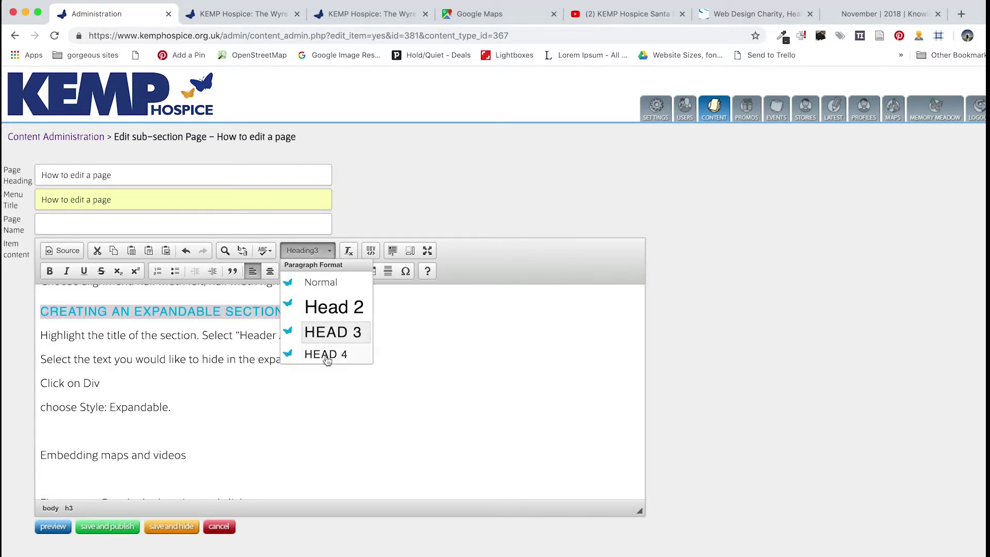
scroll(327, 359, "down", 2)
left_click(333, 325)
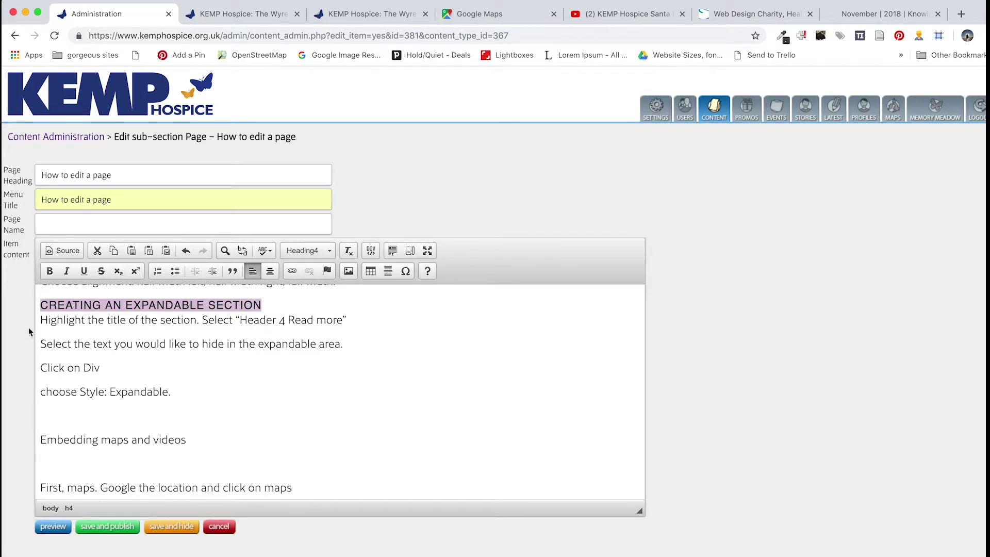
Wrap the four instruction lines in a div container with the Expandable style
left_click_drag(41, 319, 207, 397)
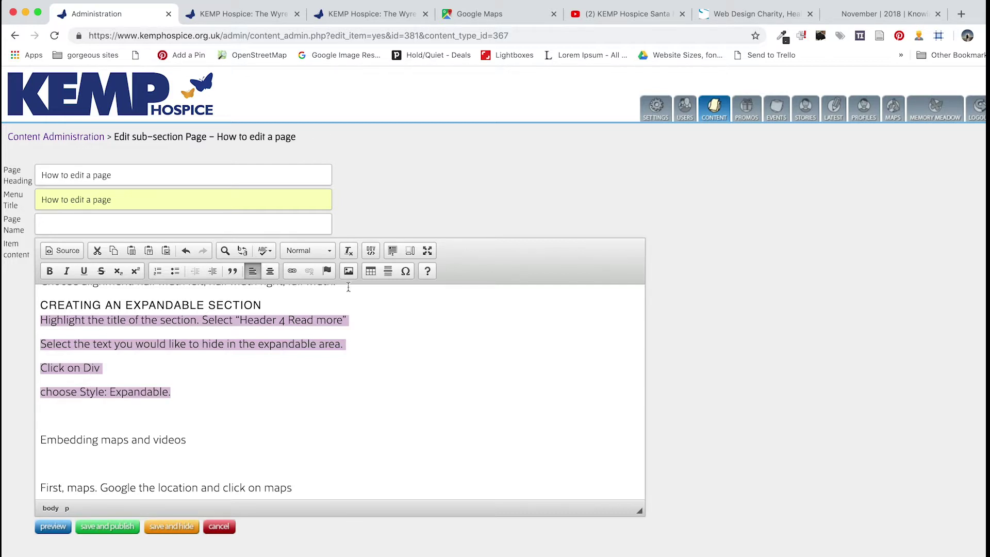
left_click(372, 251)
left_click(425, 373)
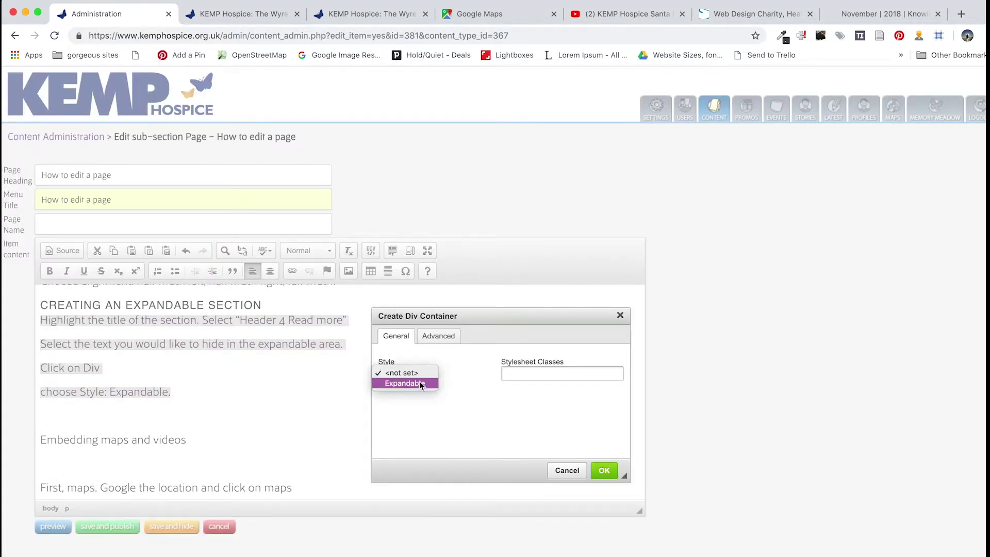
left_click(418, 384)
left_click(605, 471)
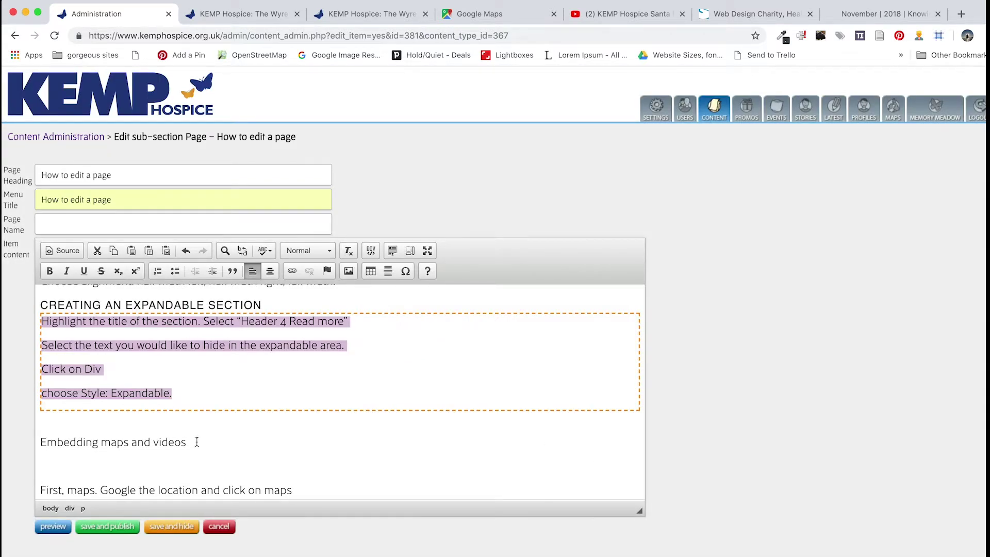
Save and publish the page edits
scroll(196, 442, "down", 1)
scroll(197, 442, "up", 1)
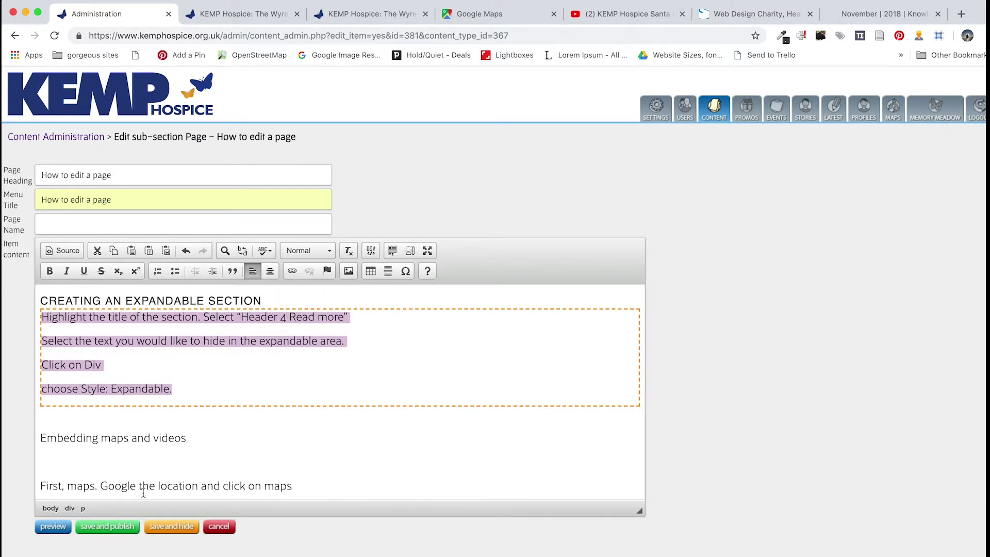
left_click(114, 527)
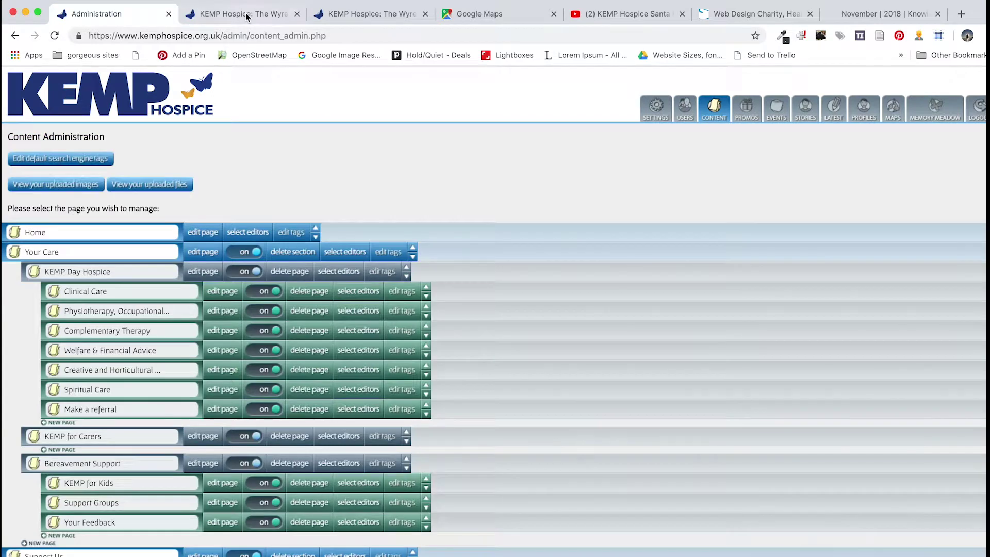
On the live site tab, enter the how-to-edit-a-page address and load it
left_click(247, 14)
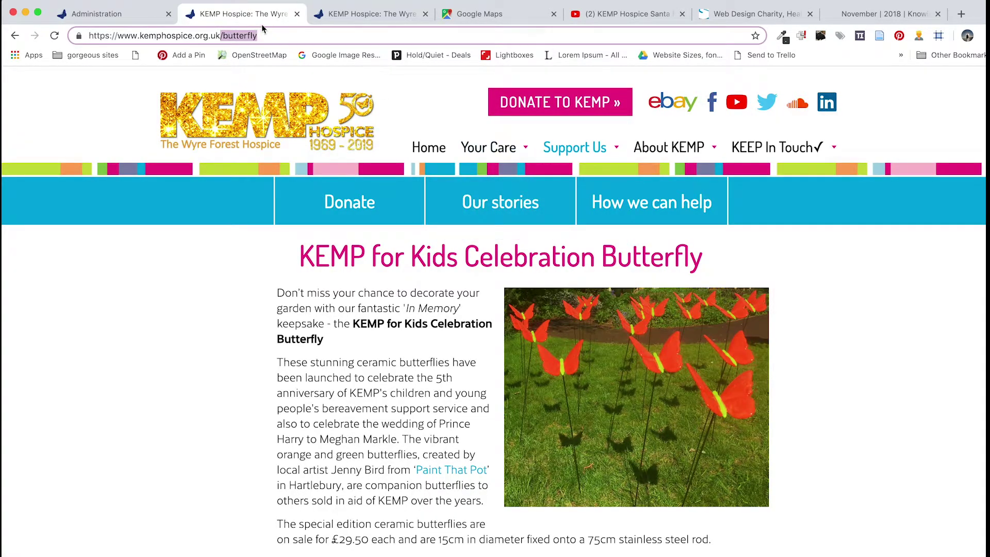
left_click(128, 17)
scroll(285, 481, "down", 6)
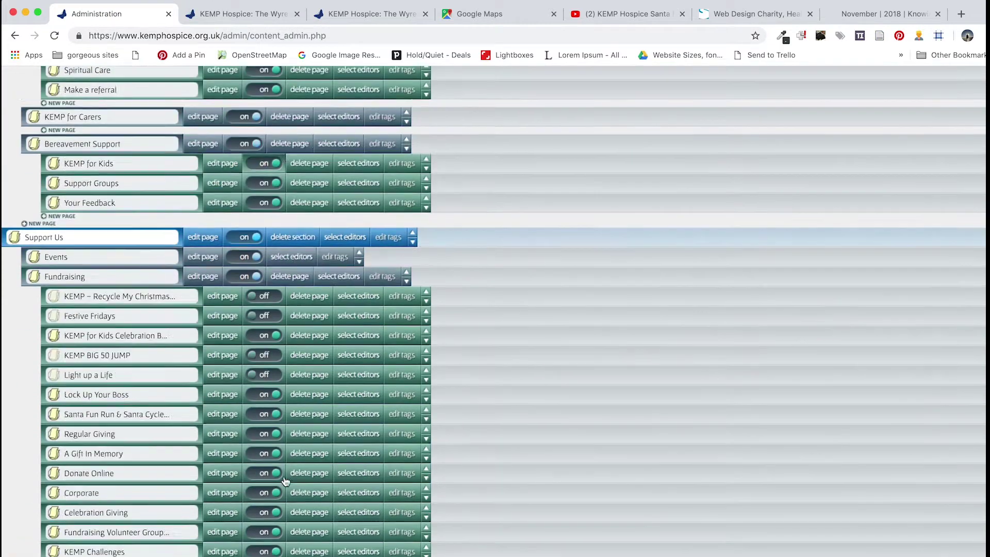
scroll(285, 481, "down", 20)
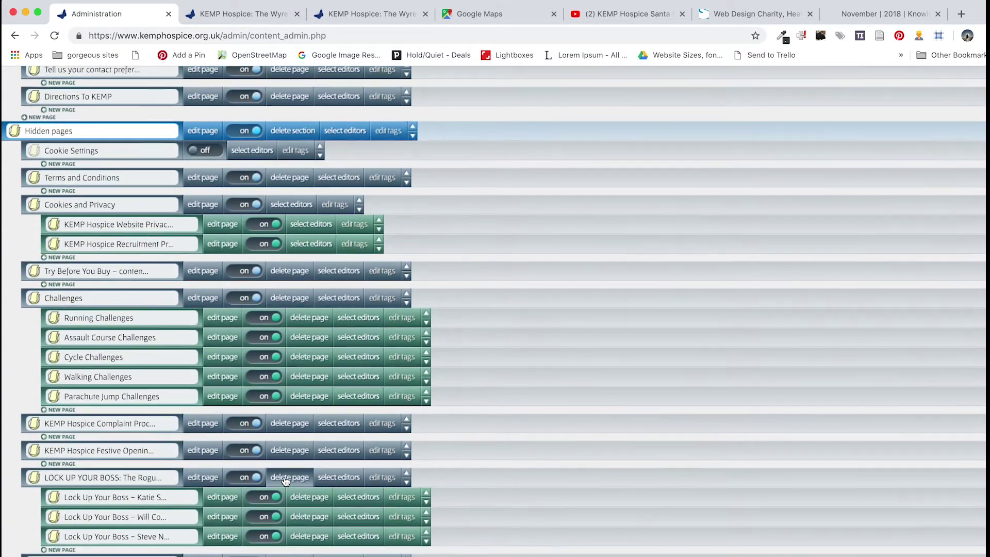
scroll(285, 481, "up", 20)
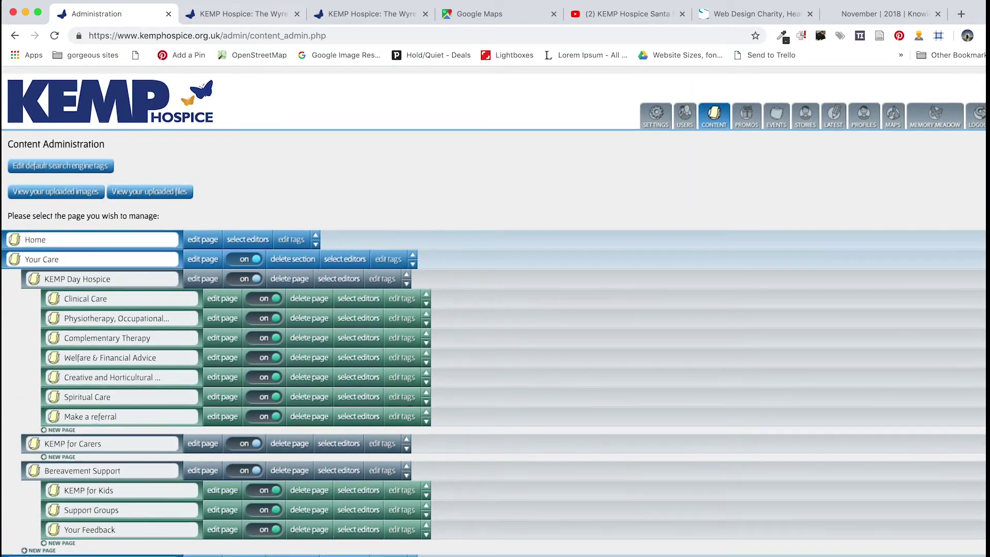
left_click(247, 15)
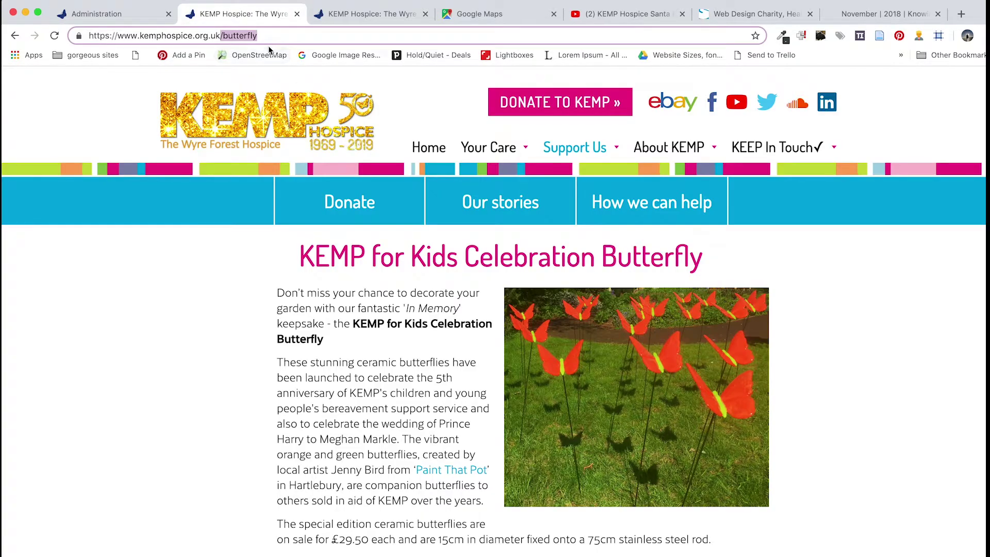
type("how-to")
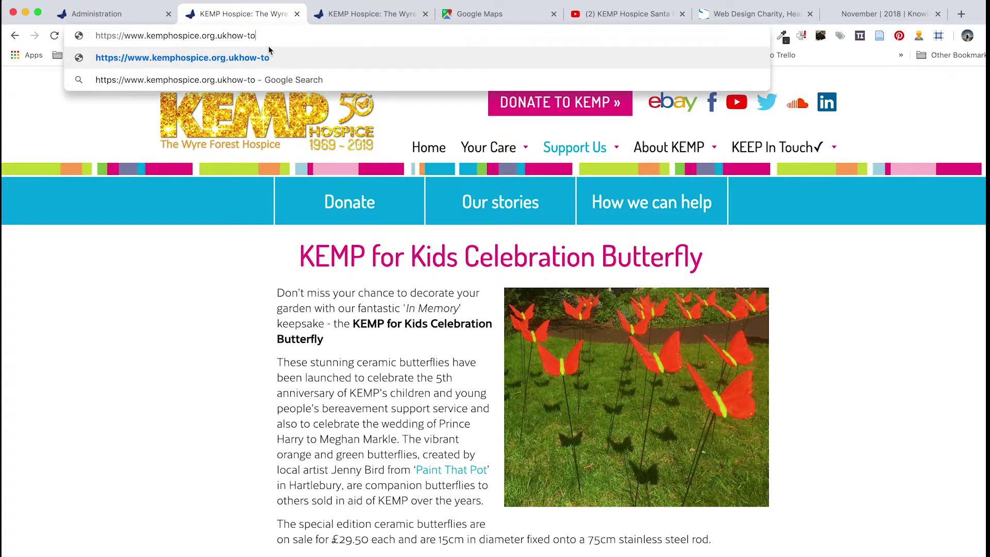
type("-edit-a-ao")
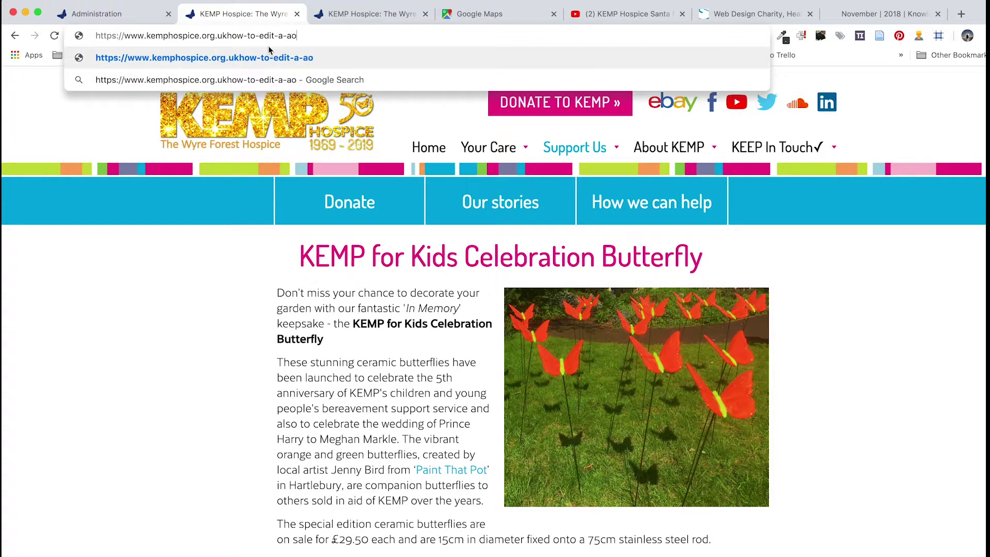
key("BackSpace")
type("page")
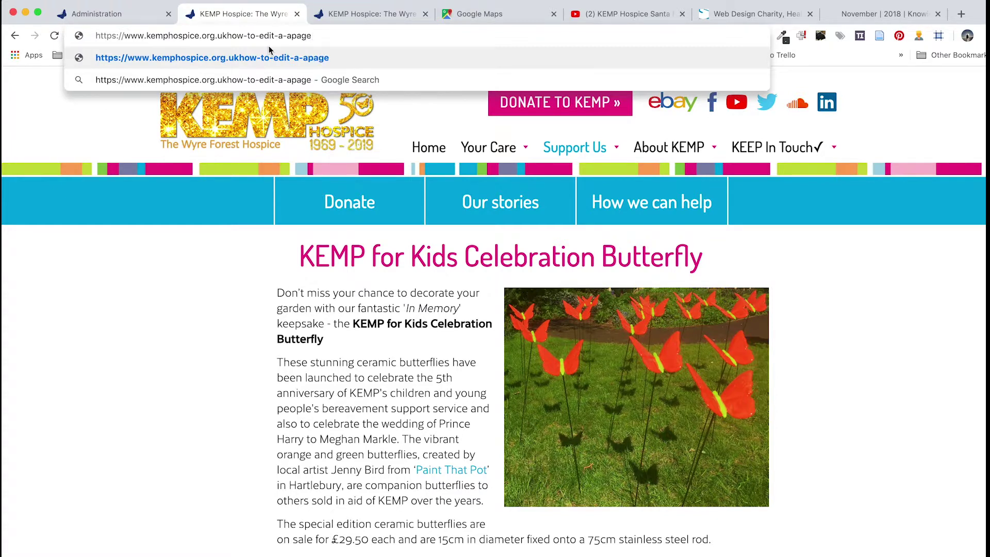
left_click(292, 35)
key("BackSpace")
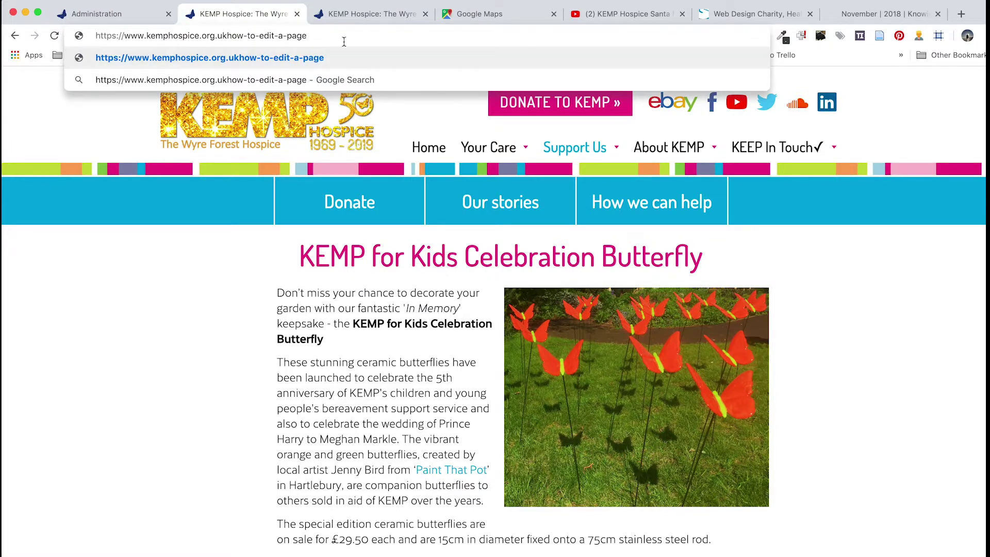
key("Return")
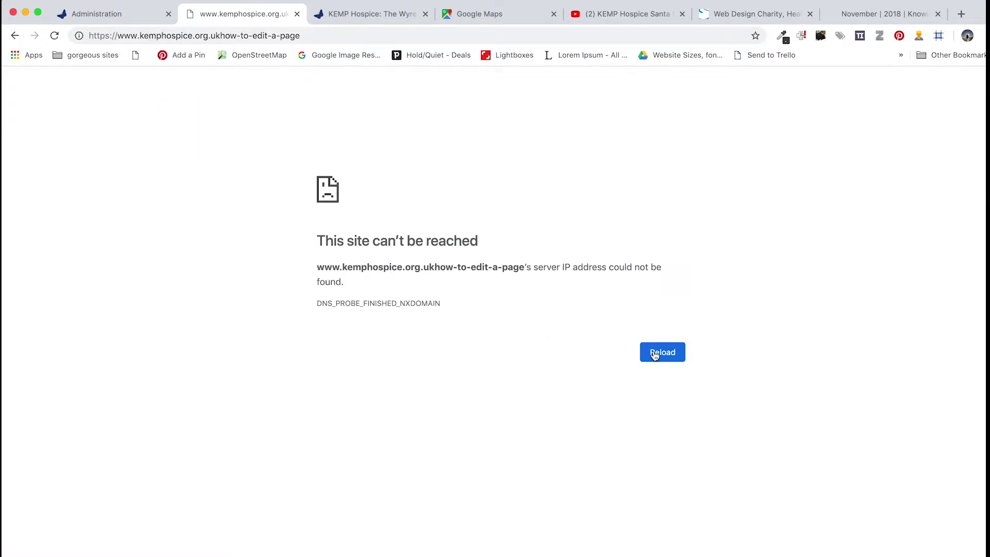
Add the missing slash before how-to-edit-a-page and reload the page
left_click(658, 357)
left_click(214, 33)
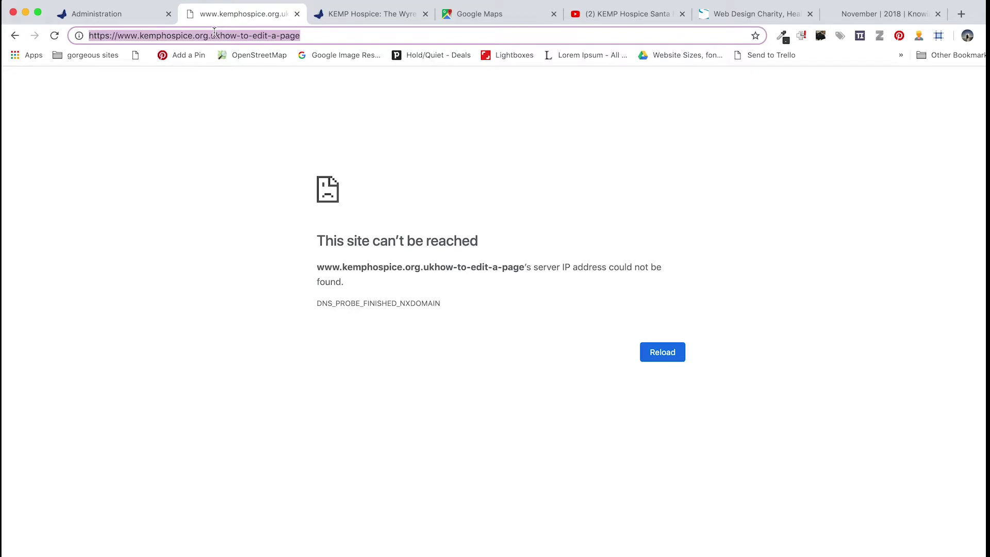
left_click(219, 34)
type("/")
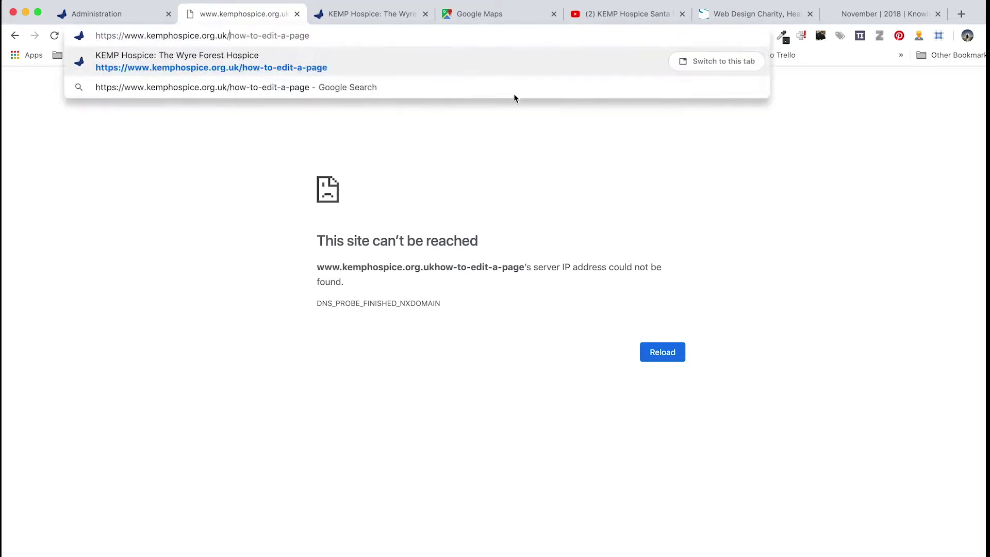
key("Return")
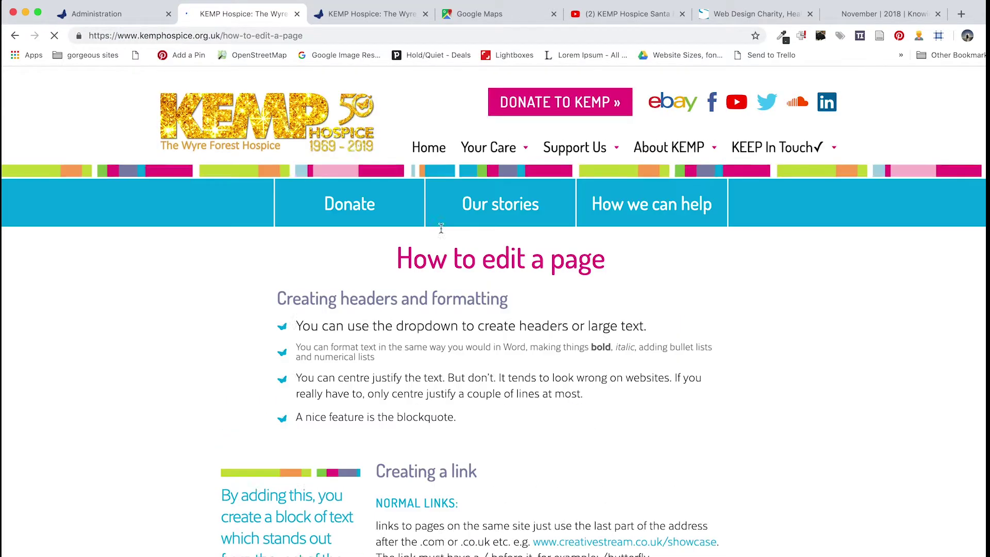
Test the expandable section with READ MORE, READ LESS, READ MORE, then return to the admin tab
scroll(414, 447, "down", 15)
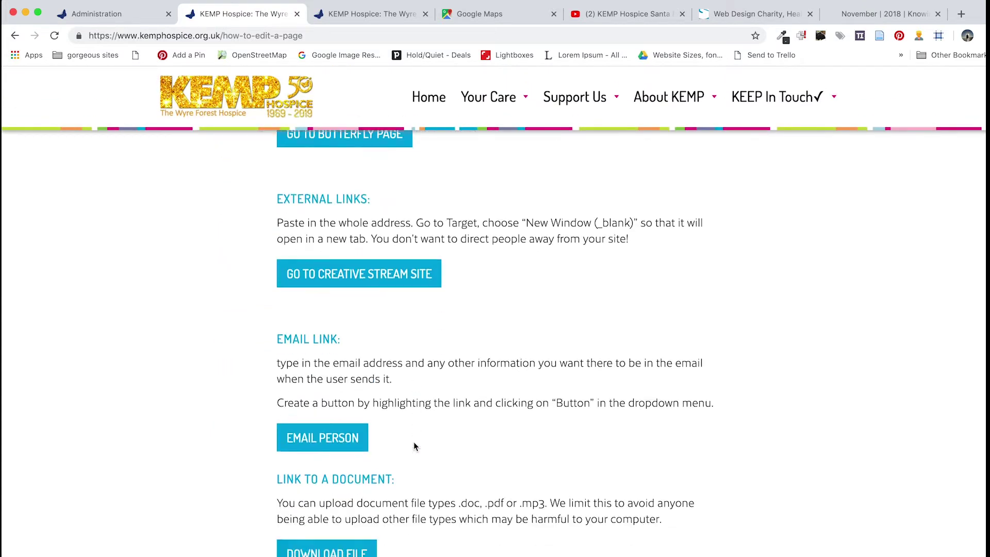
scroll(415, 444, "down", 5)
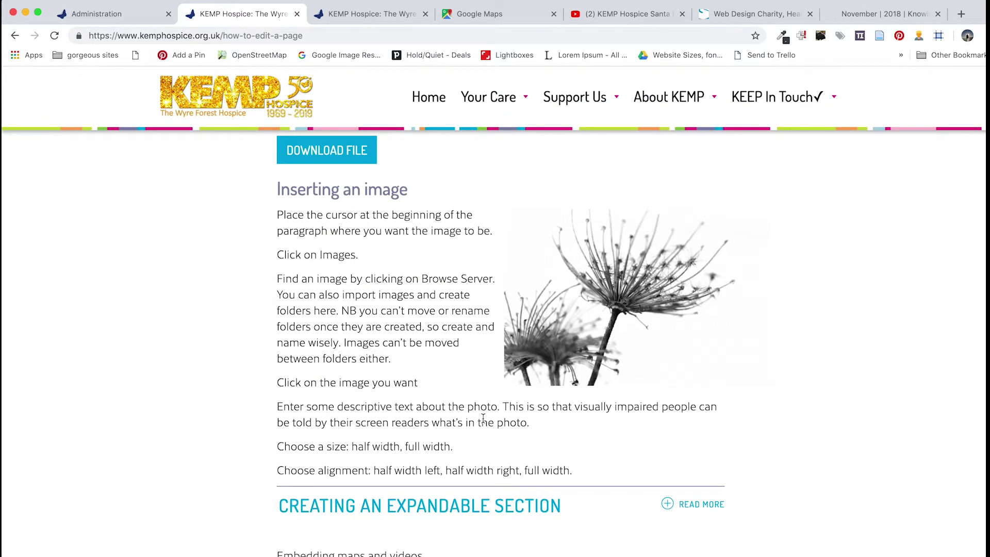
scroll(464, 446, "down", 4)
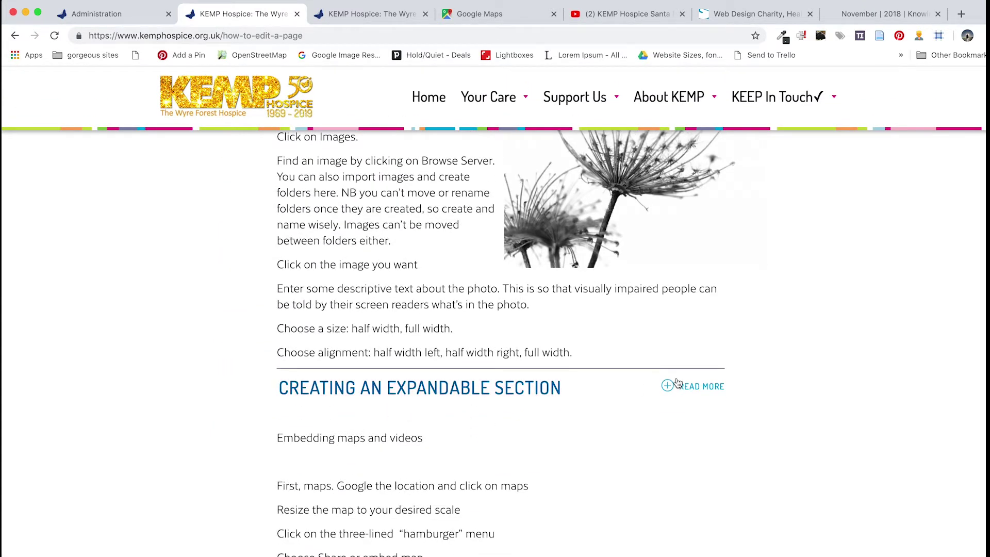
left_click(688, 391)
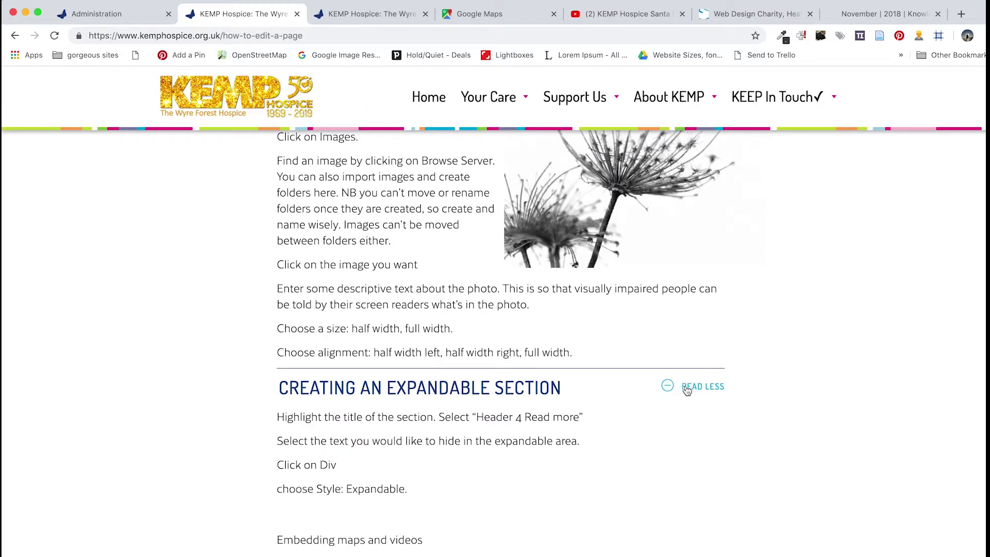
left_click(687, 391)
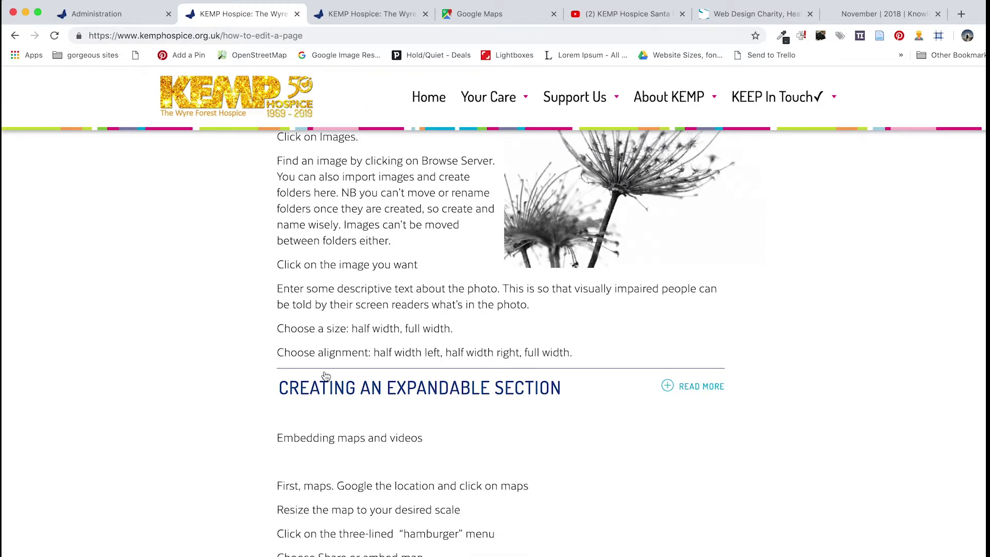
left_click(697, 390)
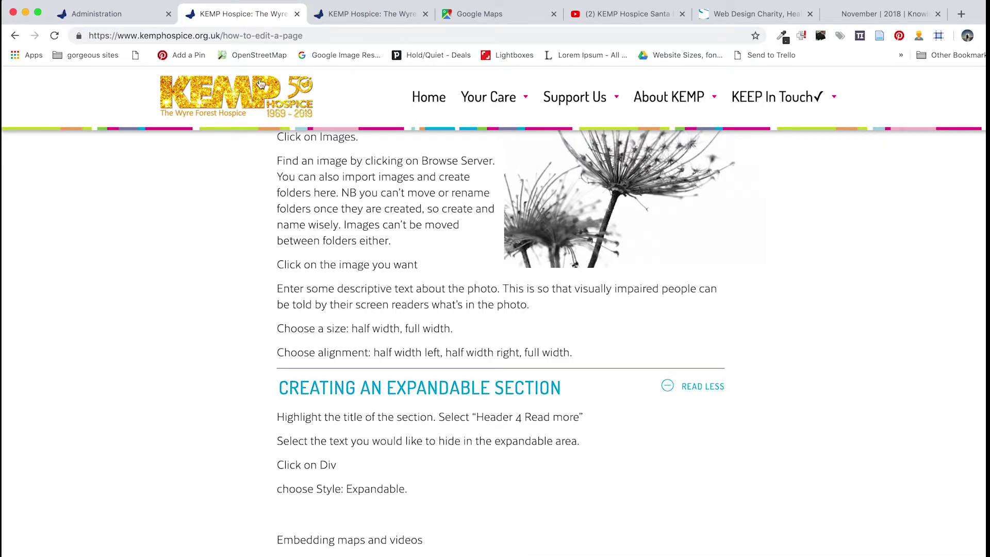
left_click(114, 16)
Format 'Embedding maps and videos' as Head 2 and delete the empty line under it
scroll(165, 484, "down", 20)
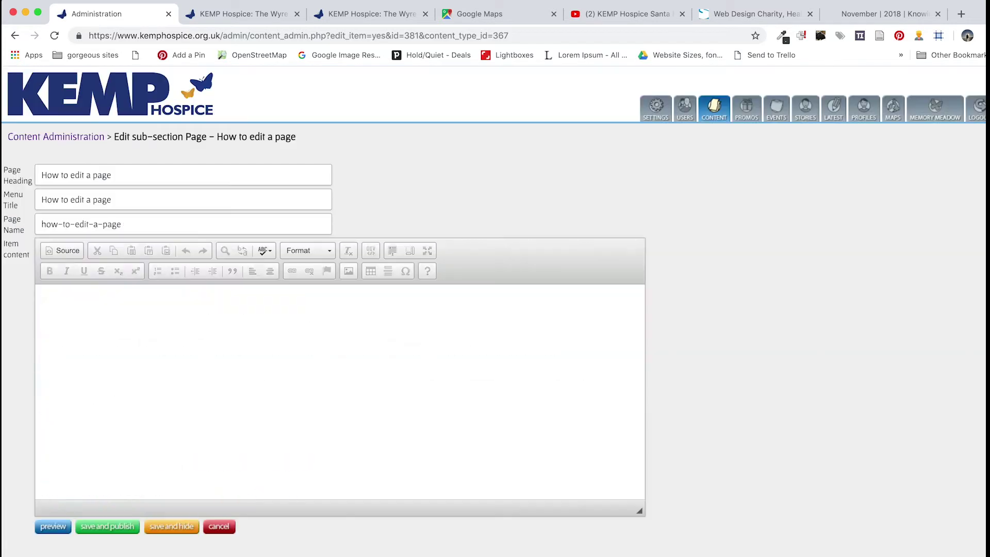
scroll(254, 410, "down", 10)
scroll(254, 410, "down", 15)
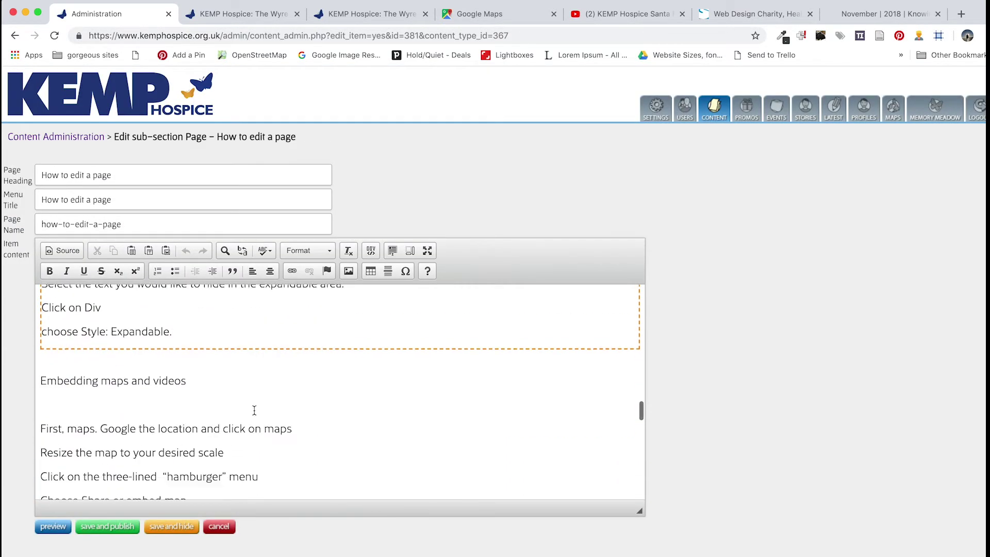
left_click(42, 373)
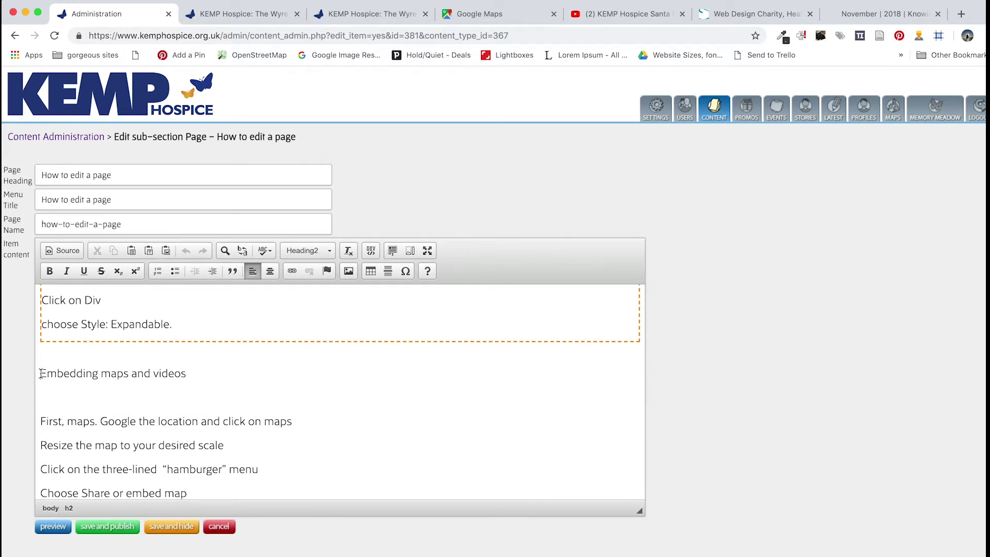
left_click_drag(41, 373, 199, 369)
left_click(316, 251)
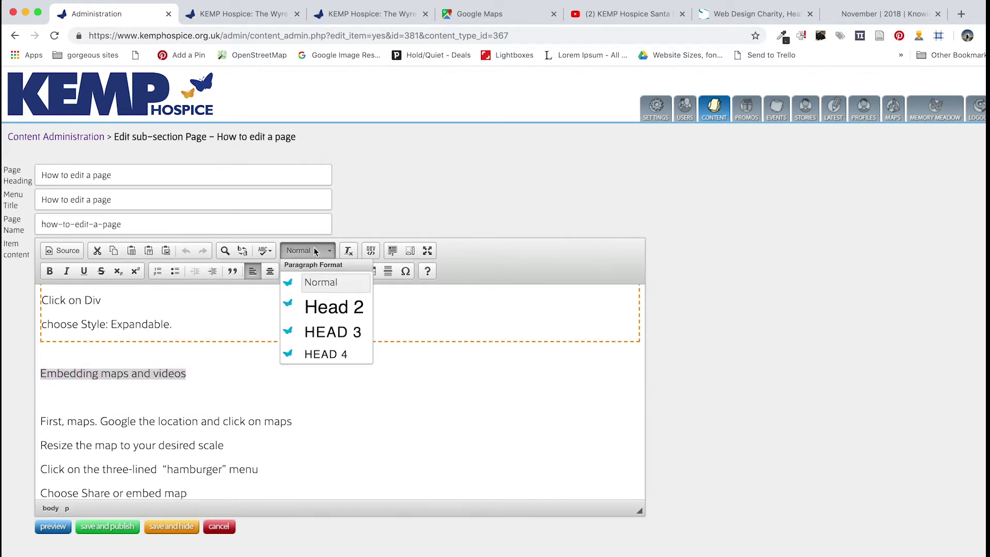
left_click(328, 308)
left_click(131, 405)
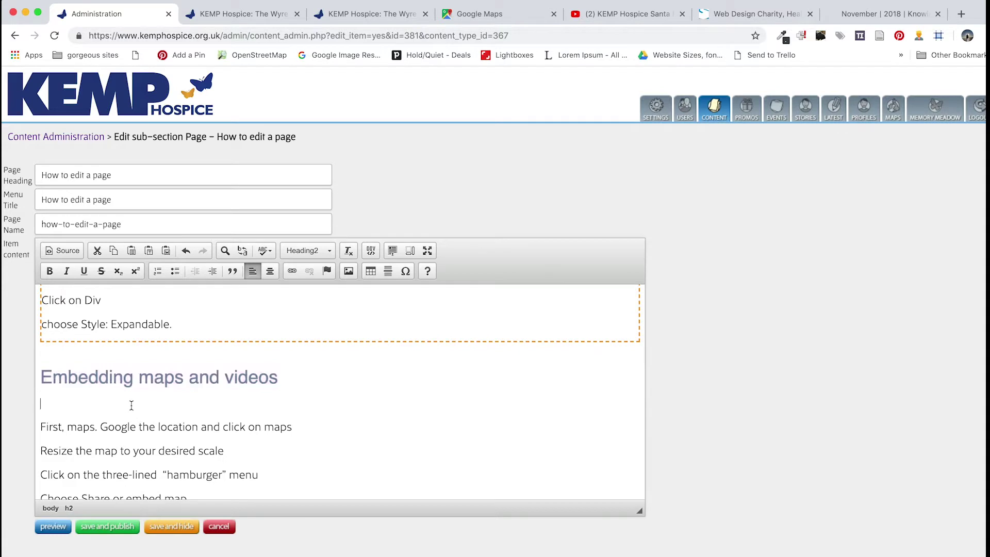
key("BackSpace")
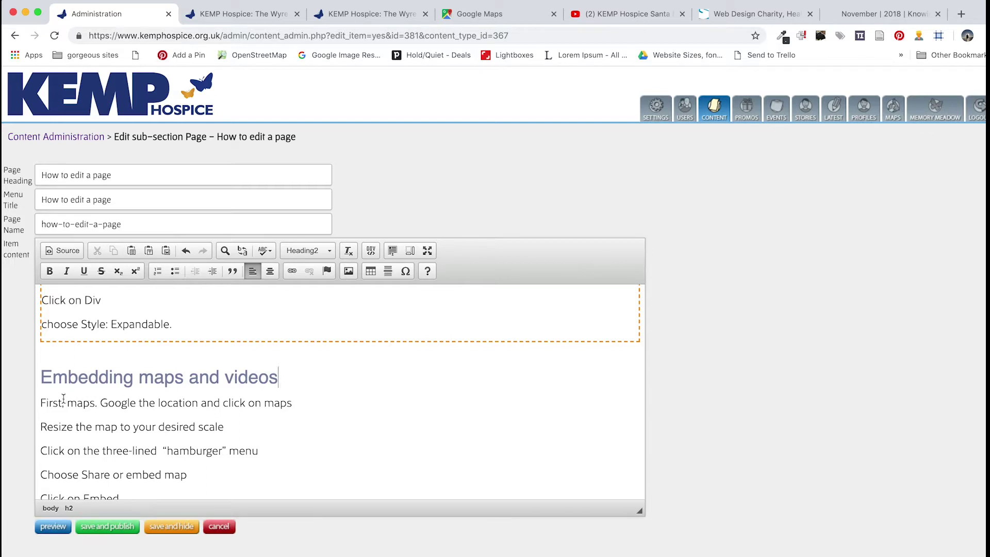
left_click(41, 403)
Bring up the Embed a map tab in the Share dialog for the KEMP Hospice map
left_click(491, 16)
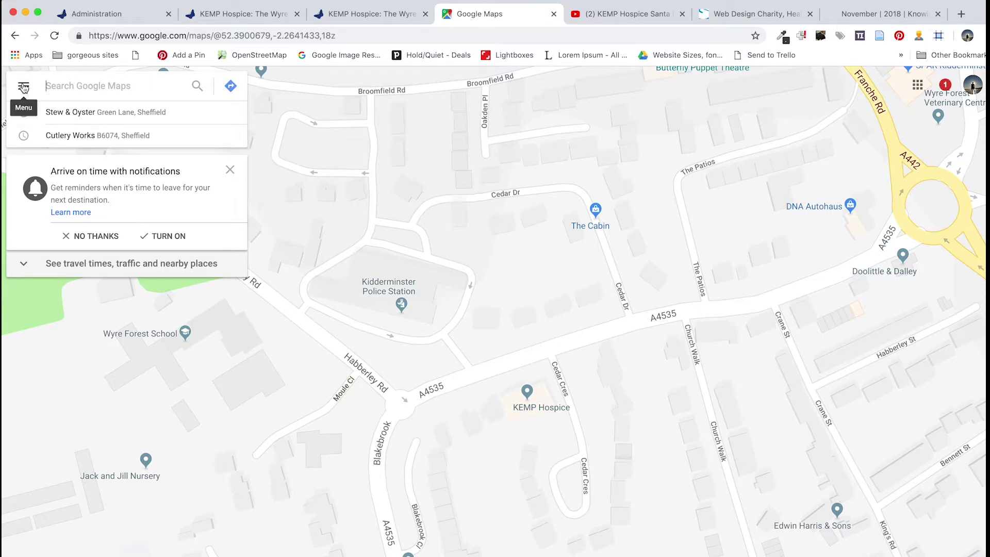
left_click_drag(507, 423, 498, 310)
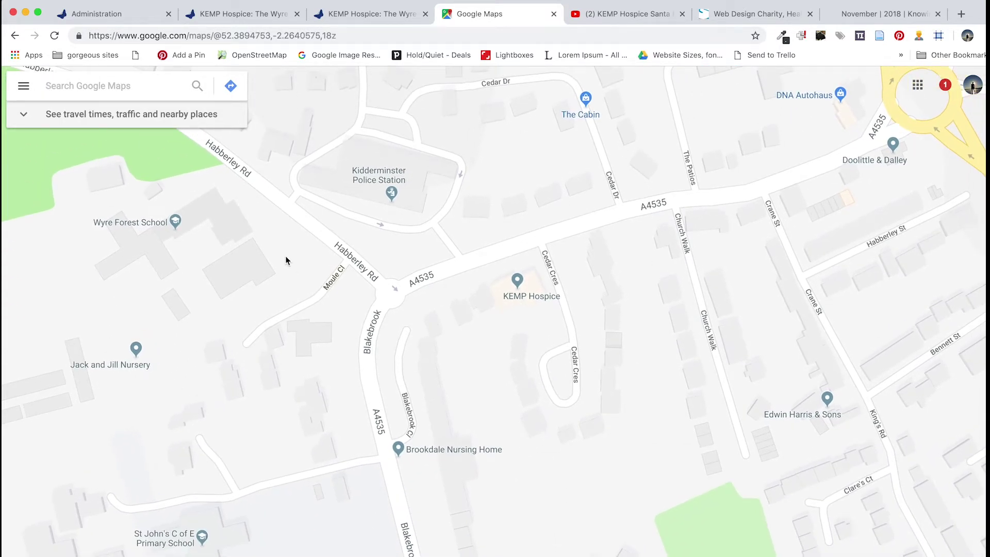
left_click(23, 86)
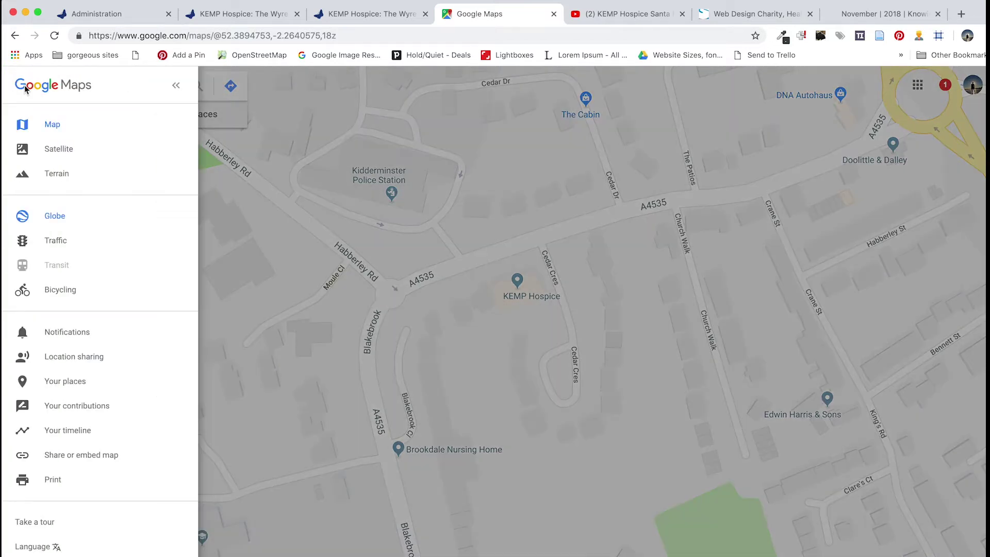
key("Escape")
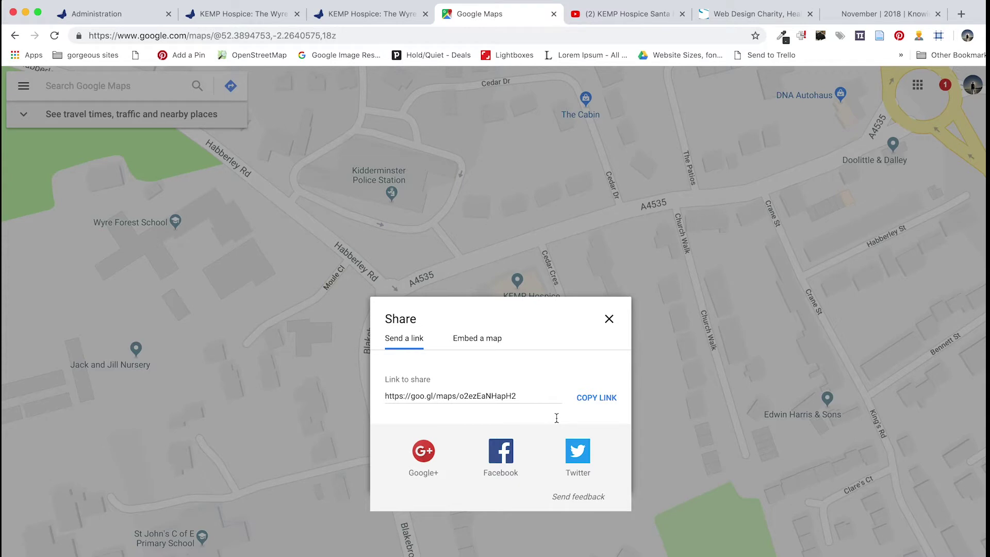
left_click(478, 339)
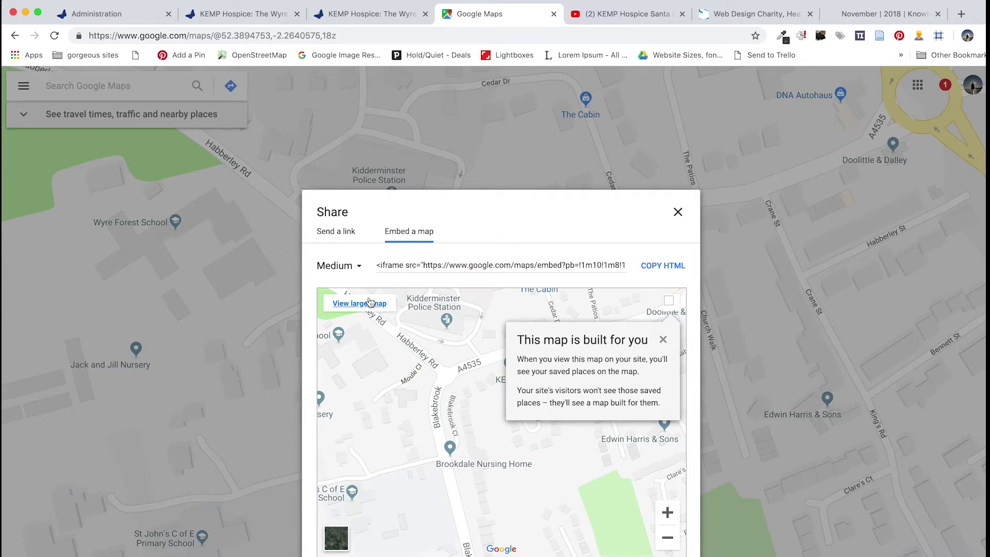
Set the map embed to Custom size 800 x 300, preview it, and copy the HTML
left_click(343, 267)
left_click(355, 319)
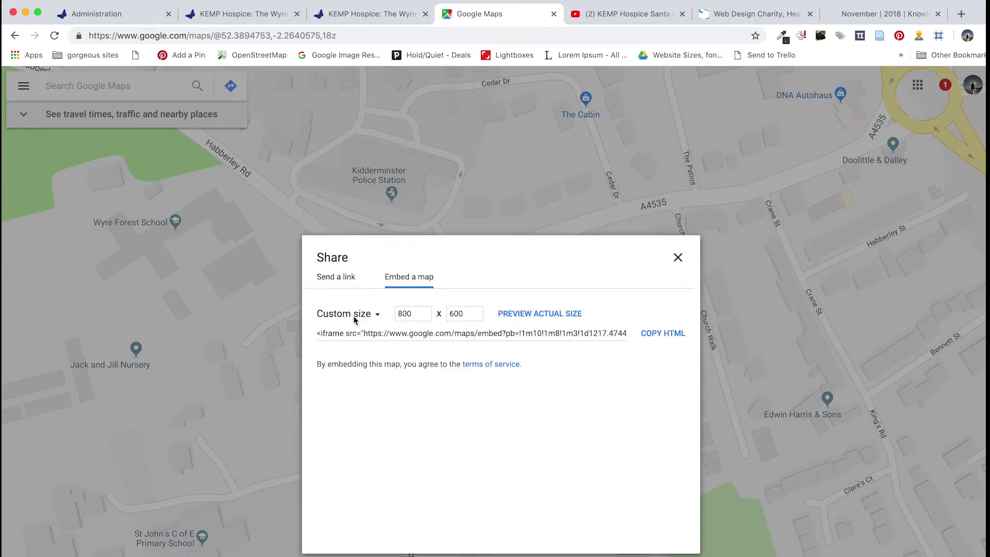
left_click_drag(467, 400, 441, 401)
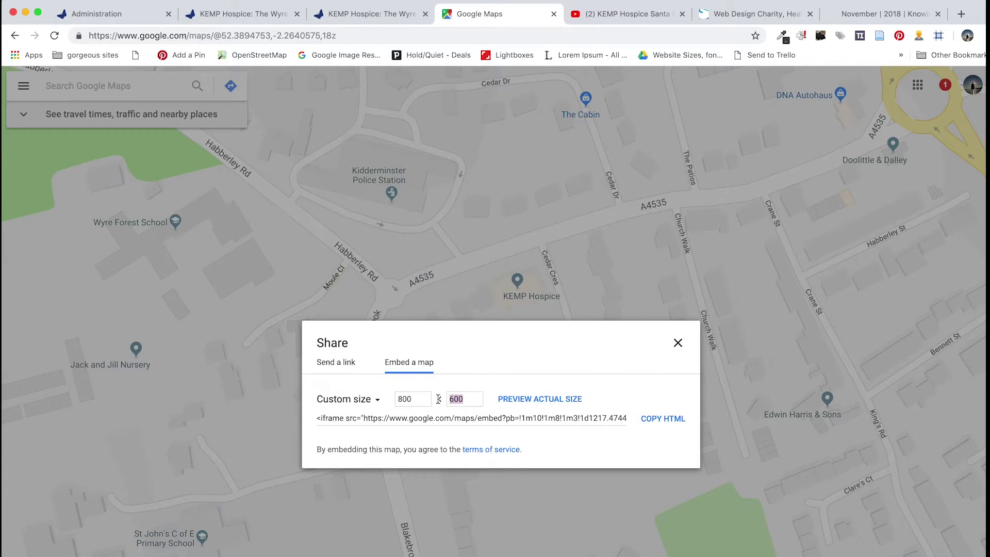
type("30")
left_click(538, 401)
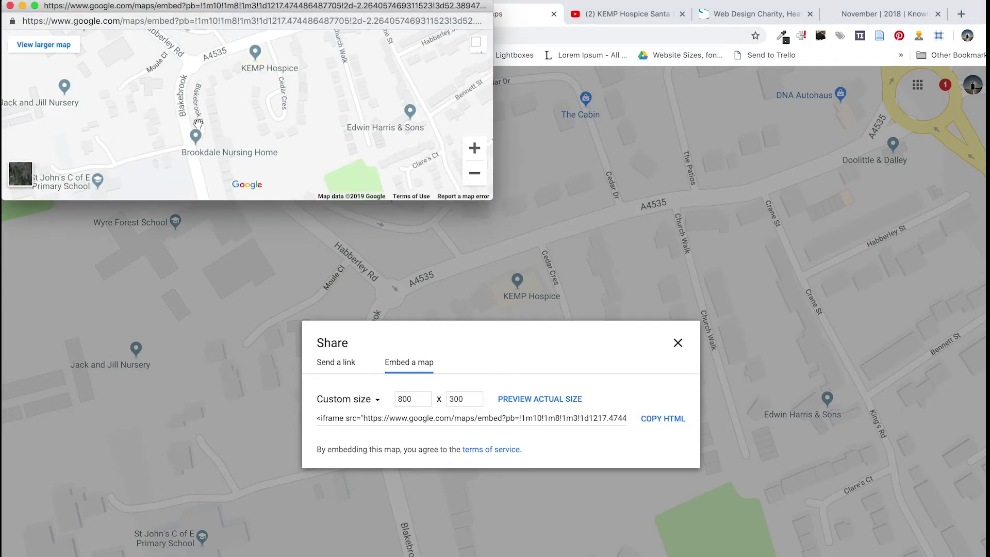
left_click(10, 7)
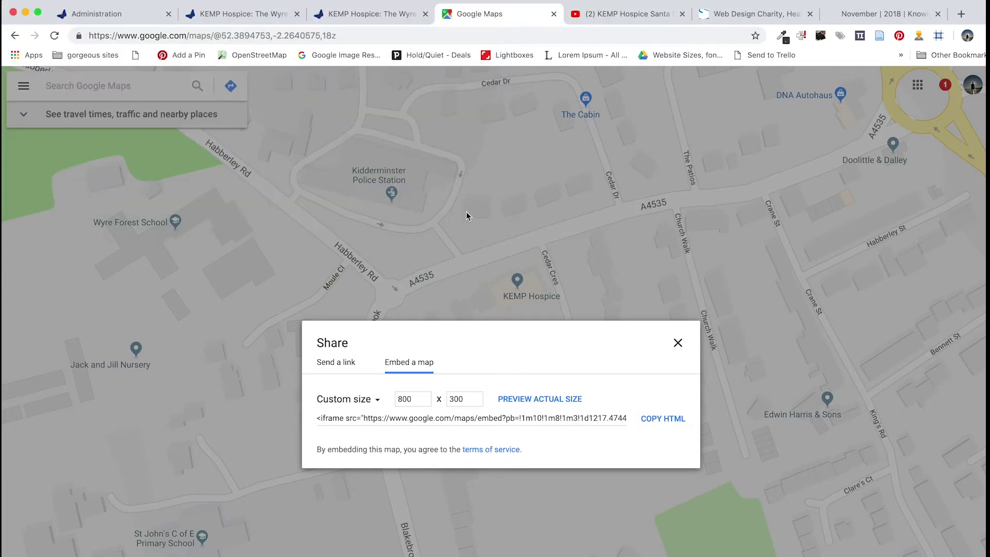
left_click(662, 420)
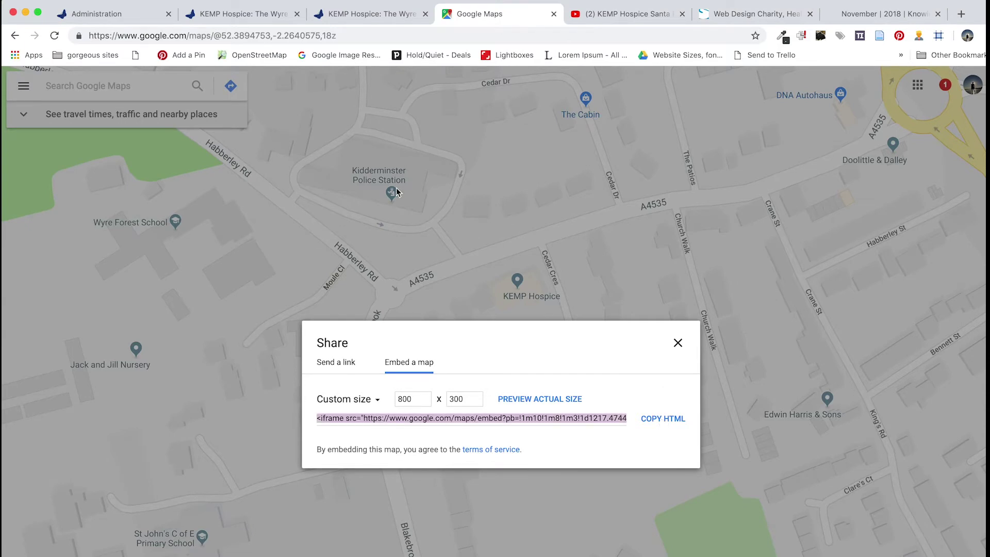
Add a 'MAP HERE' line below the 'Write MAP HERE' instruction in the page body
left_click(136, 16)
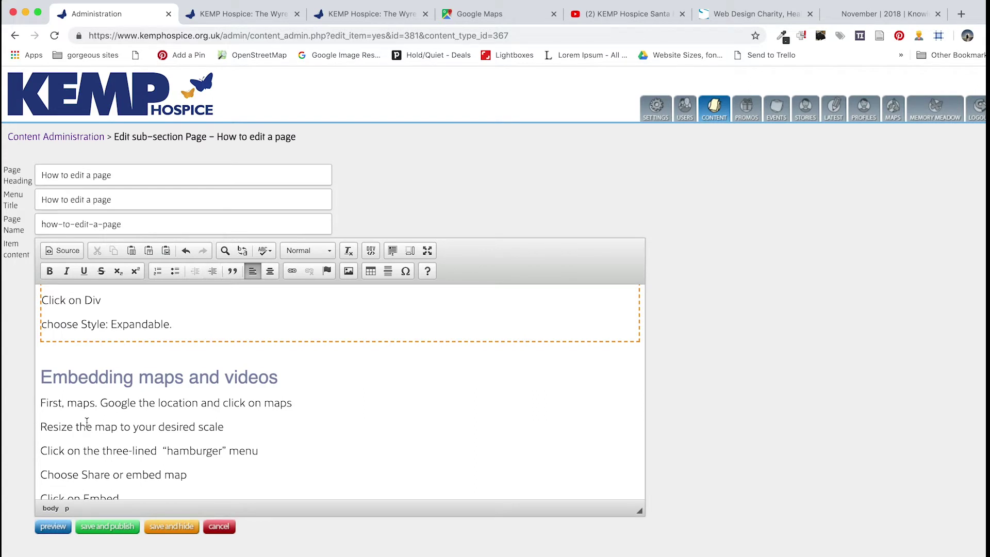
scroll(180, 441, "down", 8)
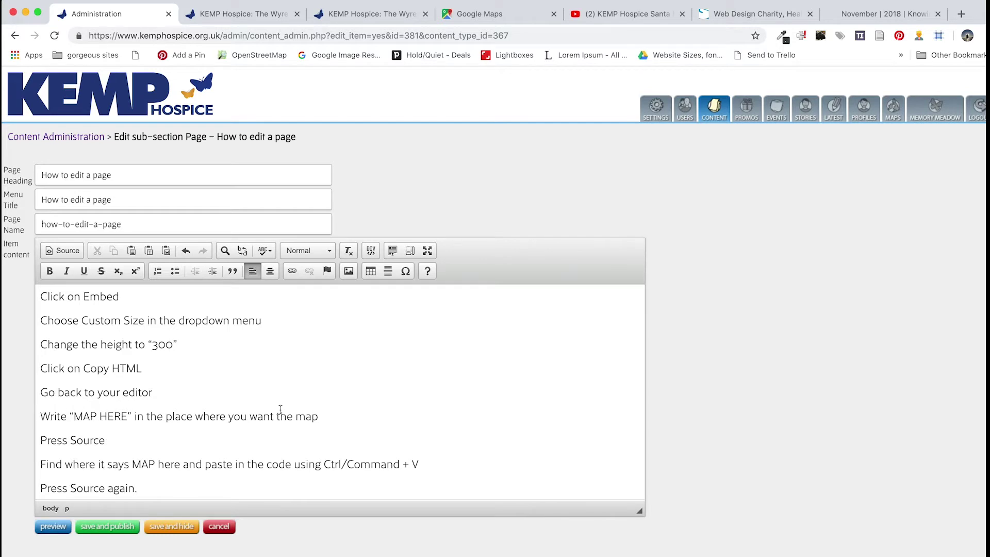
key("Return")
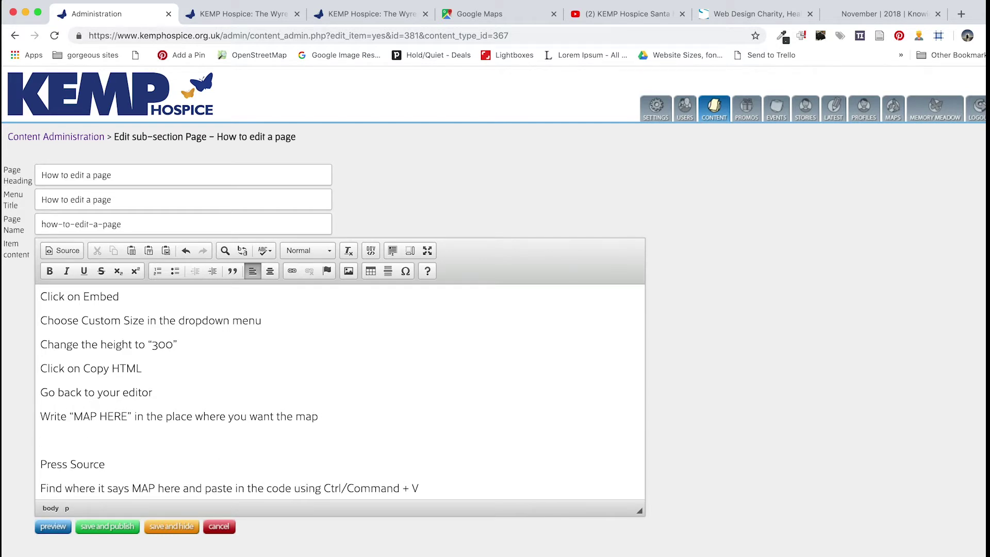
type("MAP HERE")
In Source view, paste the Google Maps embed code over the <p>MAP HERE</p> paragraph
left_click(66, 249)
scroll(154, 421, "down", 15)
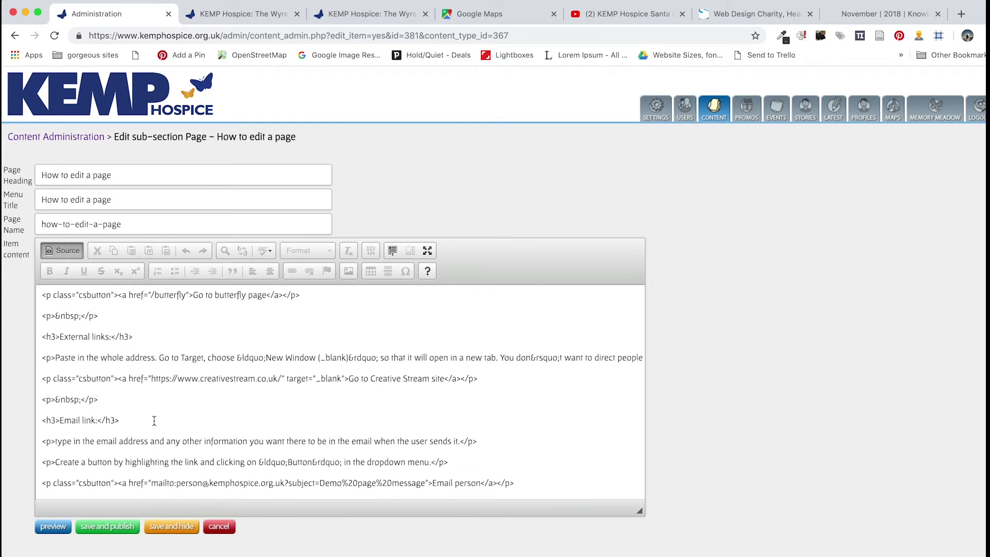
scroll(154, 420, "down", 10)
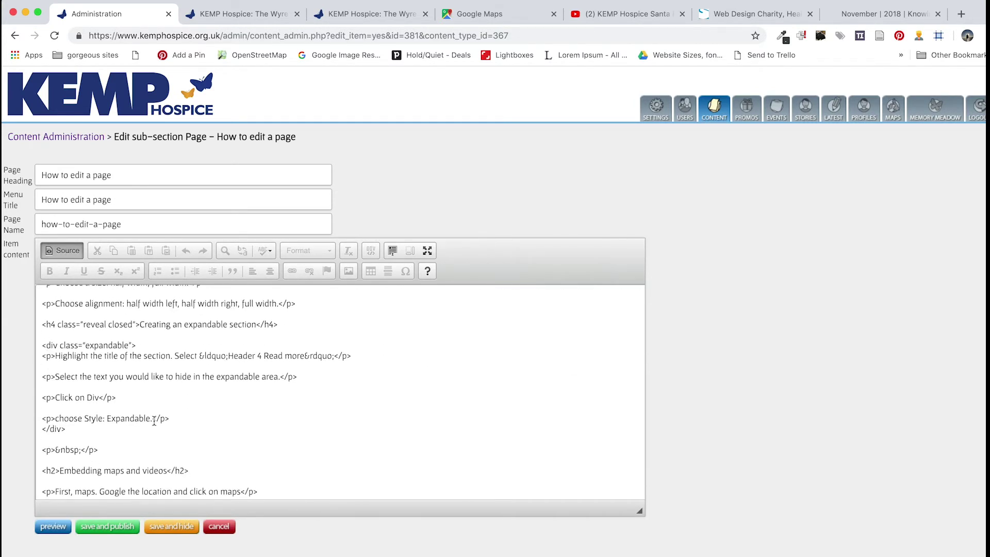
scroll(155, 421, "down", 3)
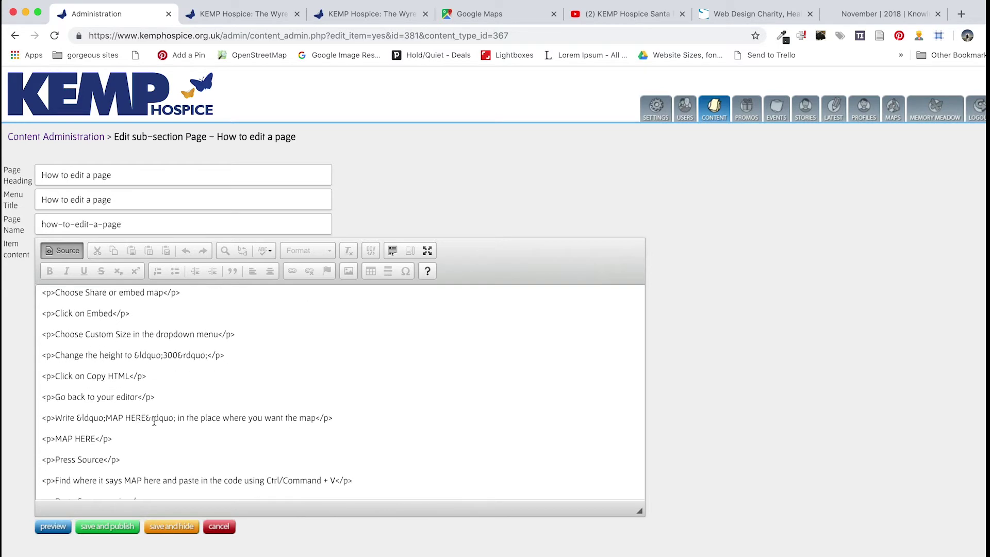
left_click_drag(128, 417, 42, 417)
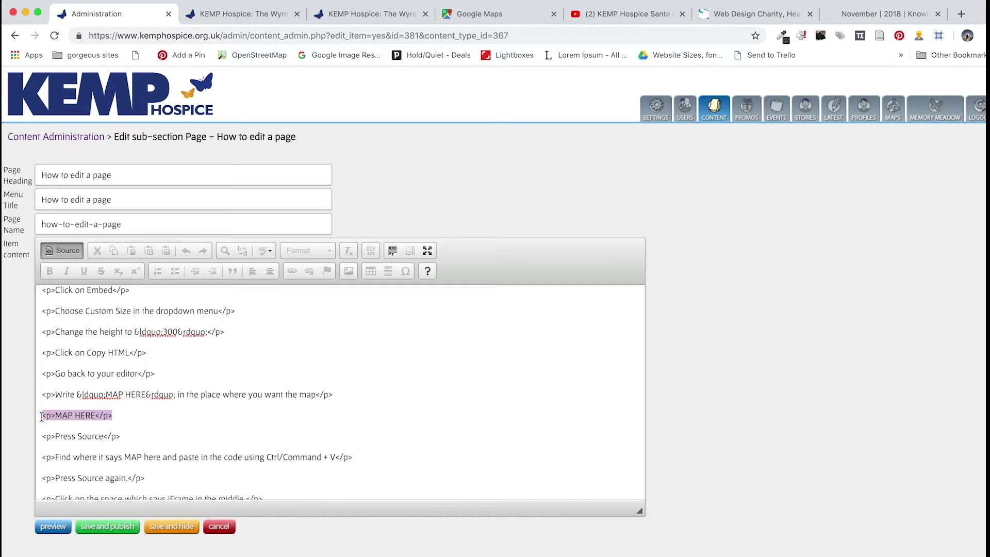
key("super+v")
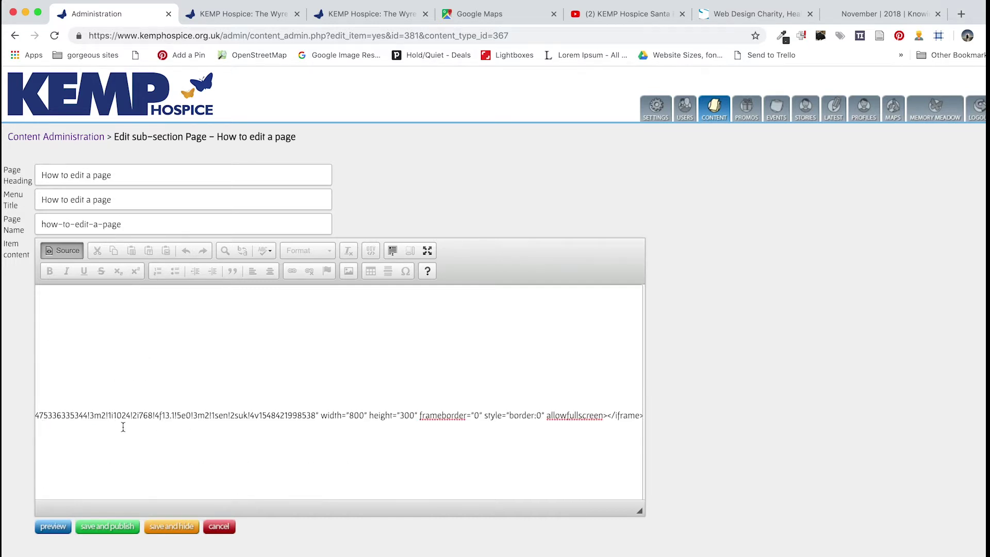
scroll(123, 427, "left", 10)
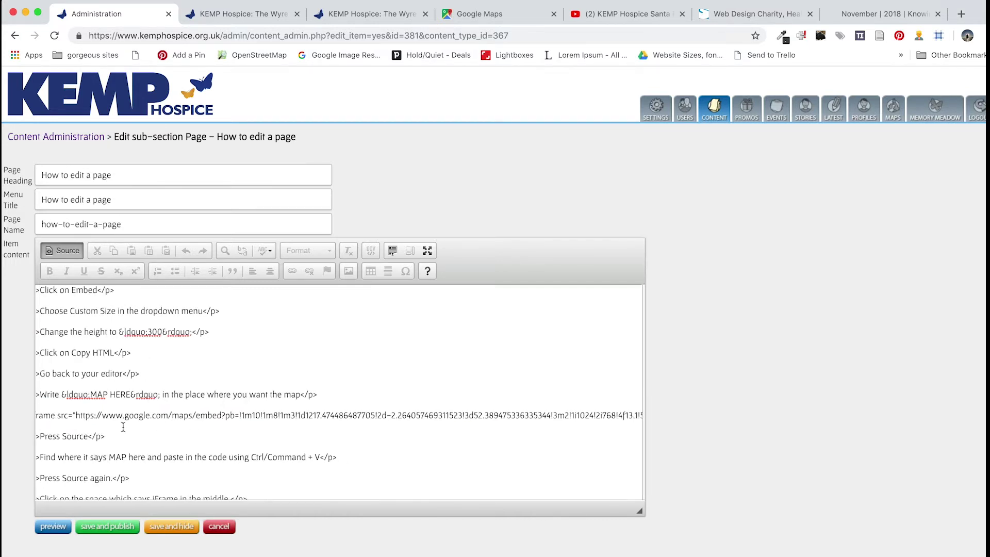
Return to the visual editor and check the map IFRAME placeholder
left_click(63, 251)
scroll(182, 445, "down", 15)
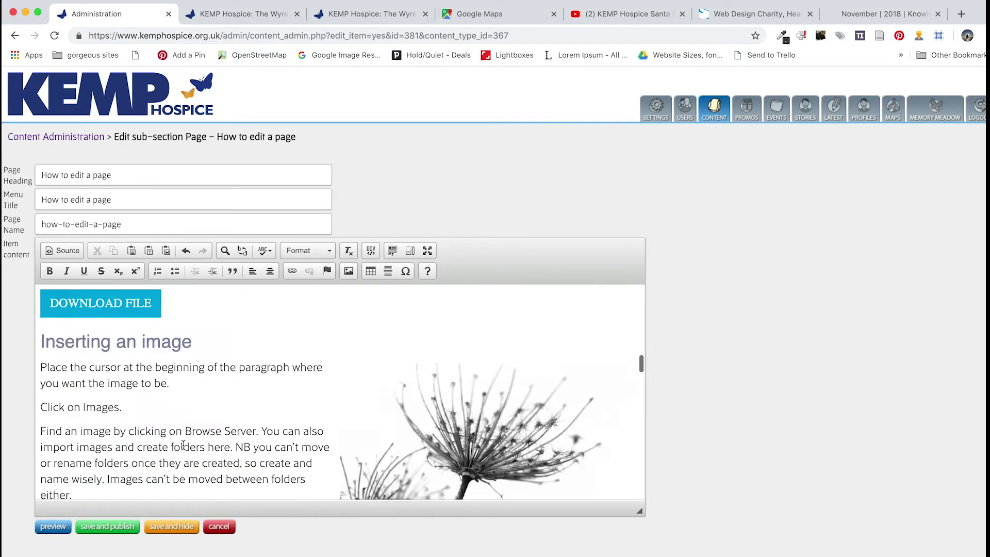
scroll(183, 445, "down", 5)
scroll(183, 444, "up", 5)
scroll(183, 444, "down", 10)
scroll(183, 444, "down", 2)
scroll(225, 376, "up", 4)
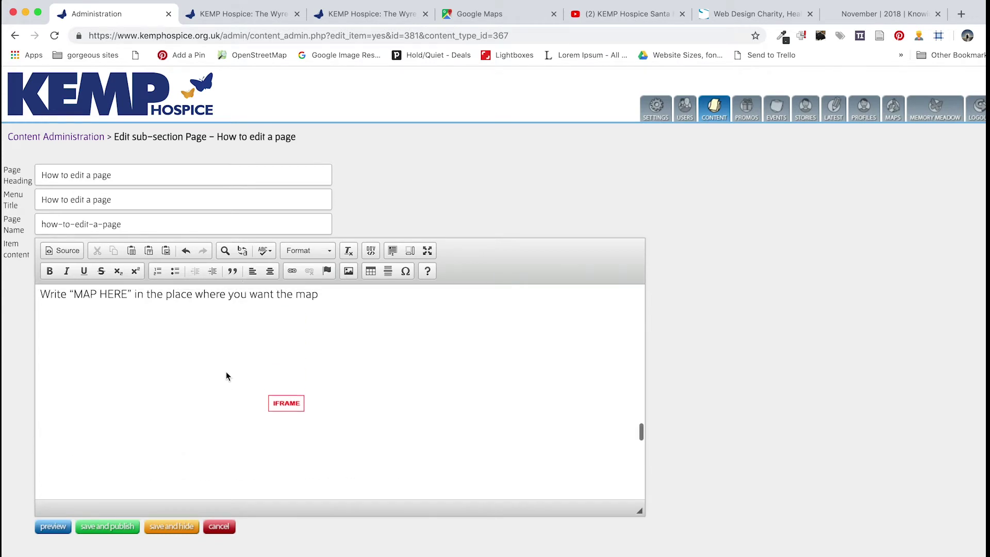
Apply the Ext. Fixed format style to the embedded map iframe
left_click(281, 405)
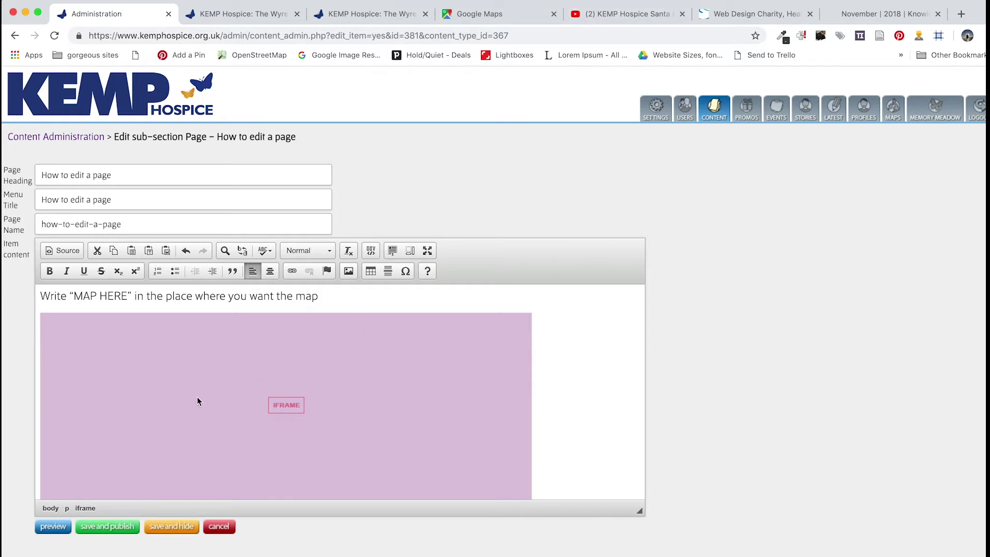
left_click(330, 253)
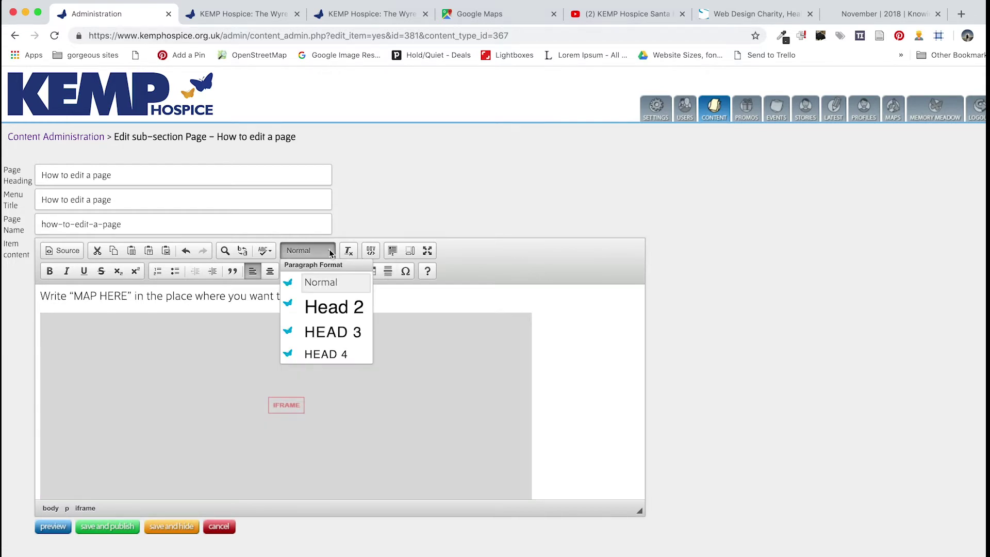
scroll(331, 330, "down", 5)
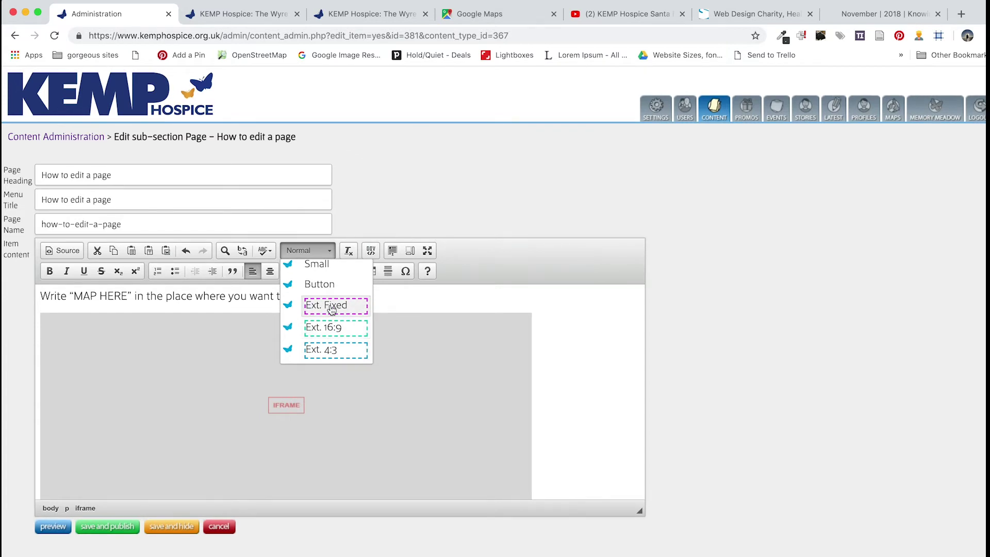
left_click(332, 309)
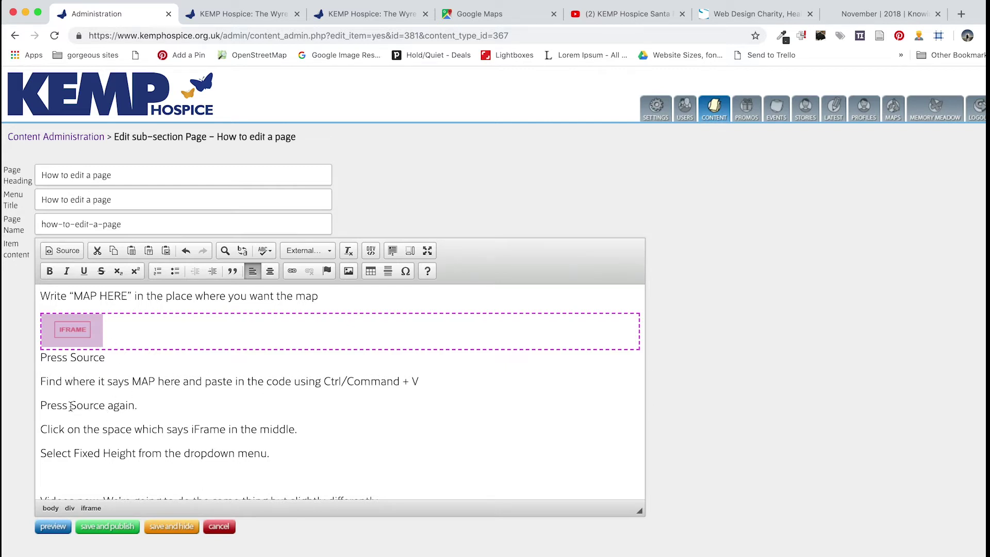
scroll(72, 407, "down", 2)
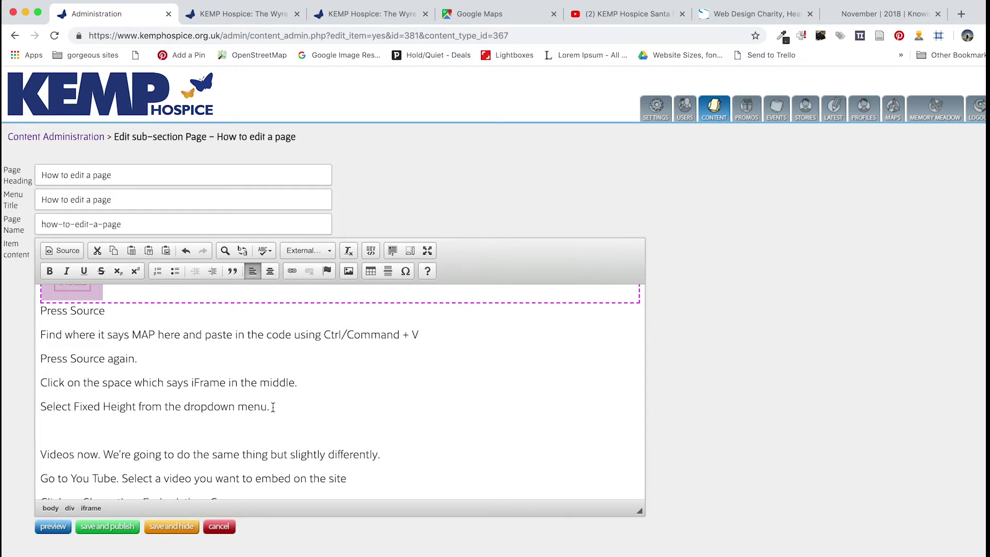
scroll(122, 401, "up", 3)
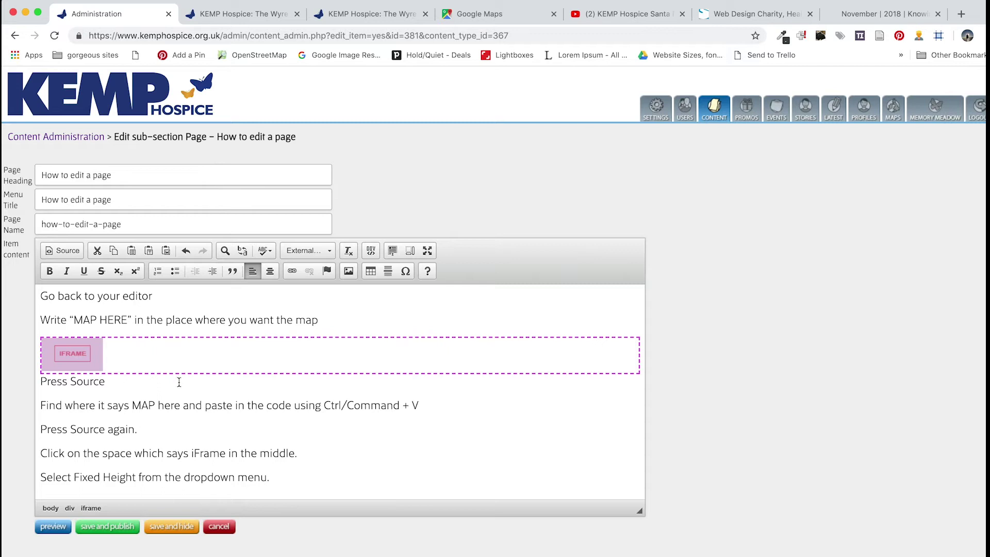
scroll(177, 381, "down", 5)
scroll(165, 382, "up", 1)
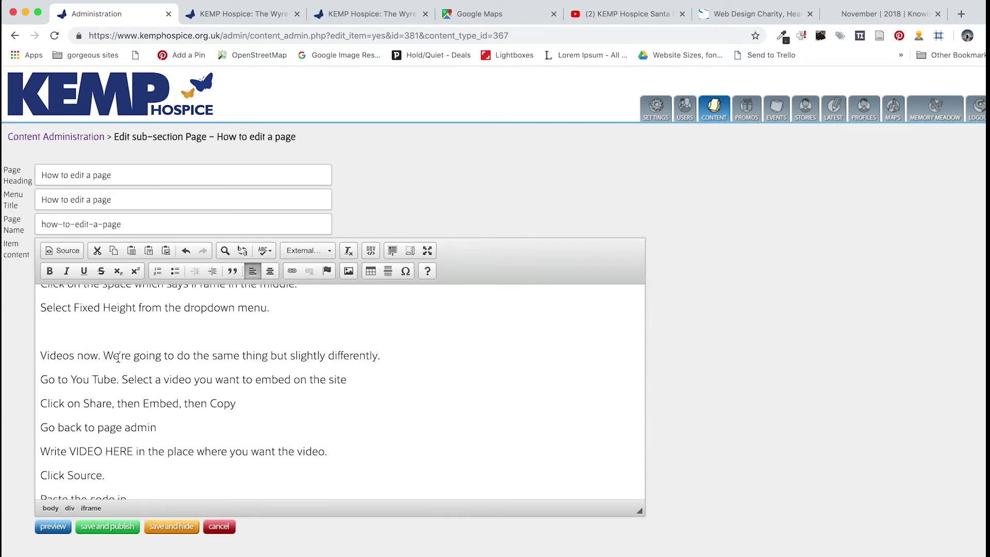
Copy the iframe embed code for 'KEMP Hospice Santa Fun Run 2017' and go back to the editor
left_click(611, 14)
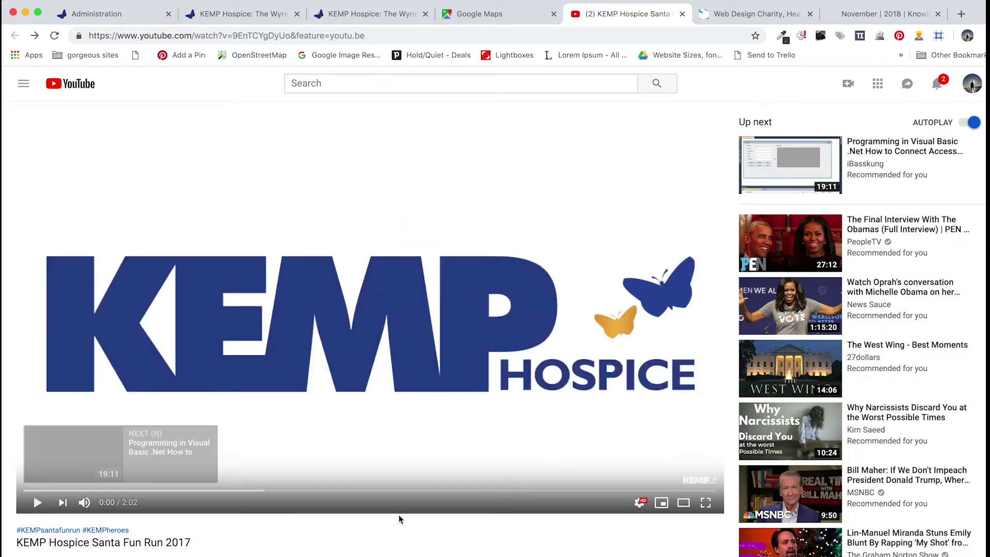
scroll(512, 461, "down", 5)
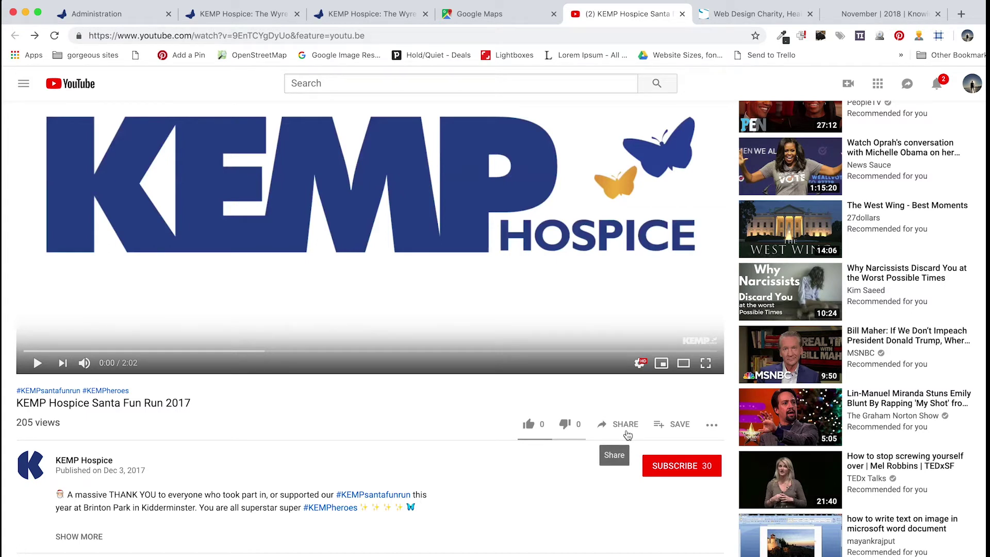
scroll(621, 231, "up", 3)
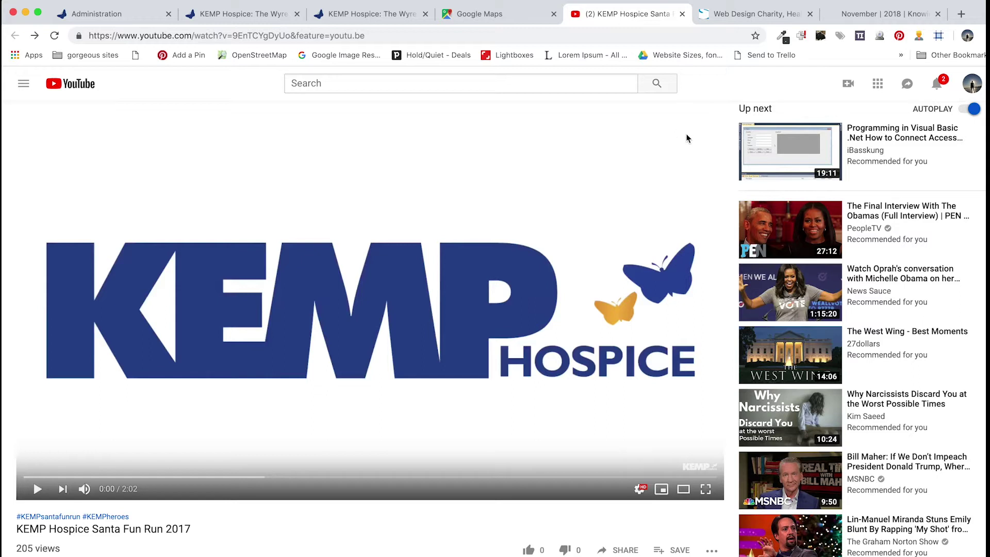
left_click(621, 550)
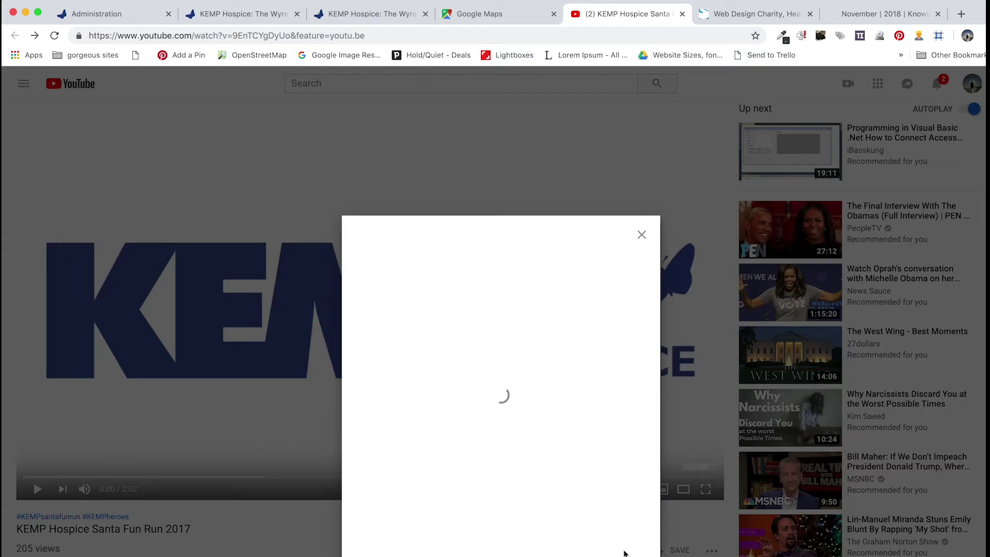
left_click(385, 361)
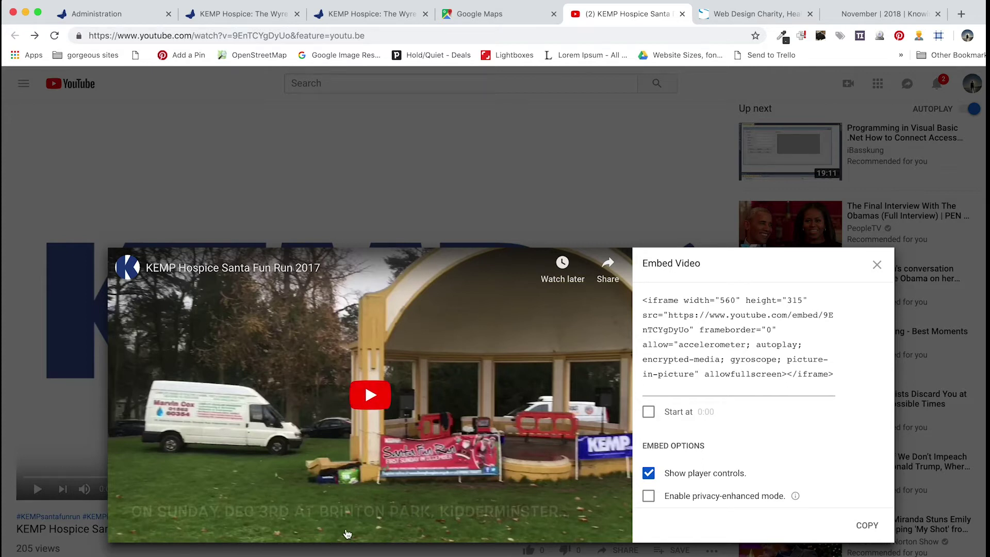
left_click(712, 335)
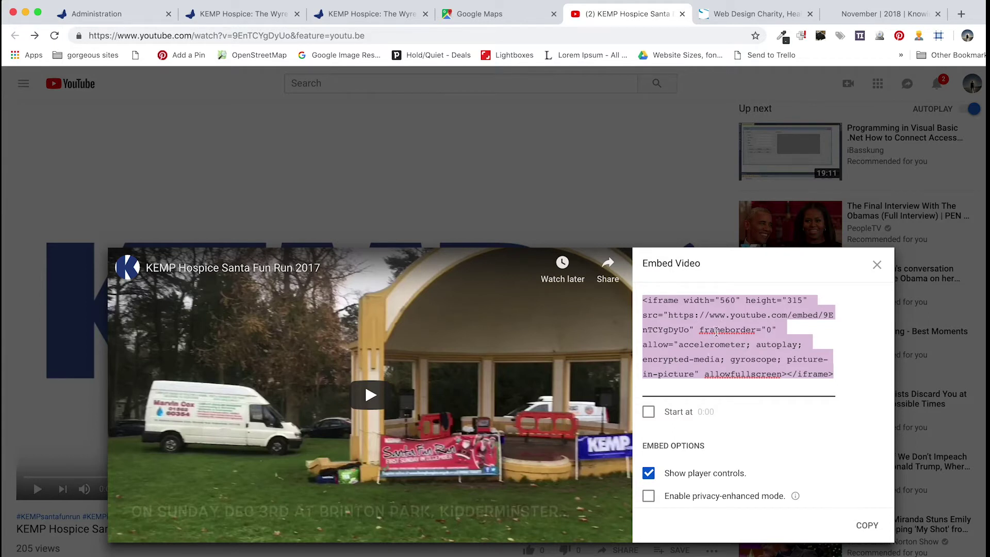
left_click(133, 13)
scroll(373, 428, "down", 5)
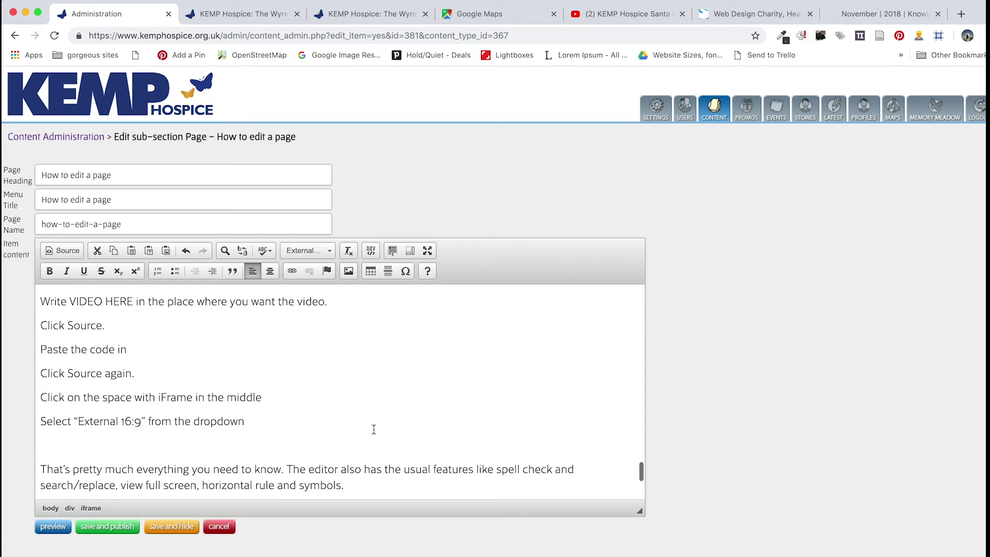
Add a 'VIDEO HERE' line after the 'Click Source.' step
scroll(373, 430, "up", 1)
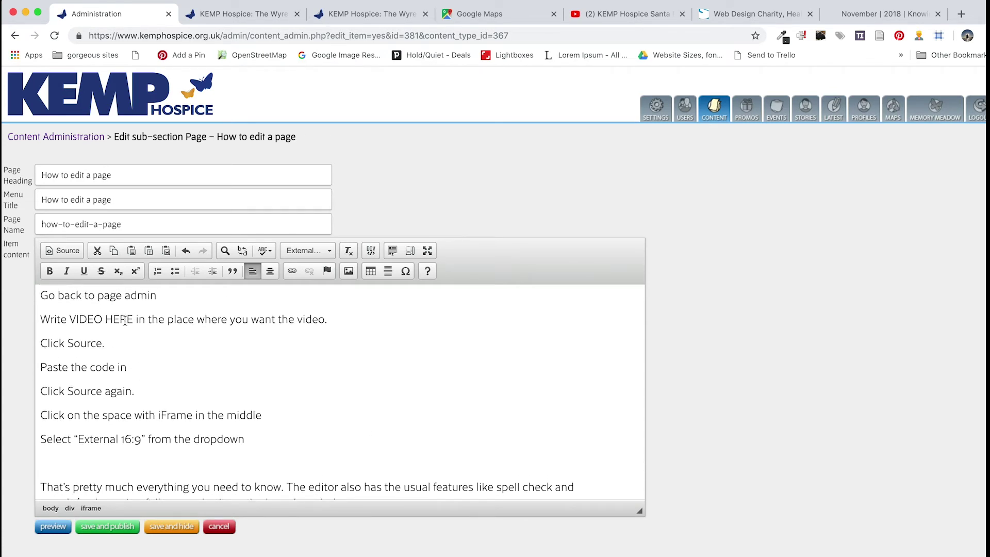
left_click(116, 343)
key("Return")
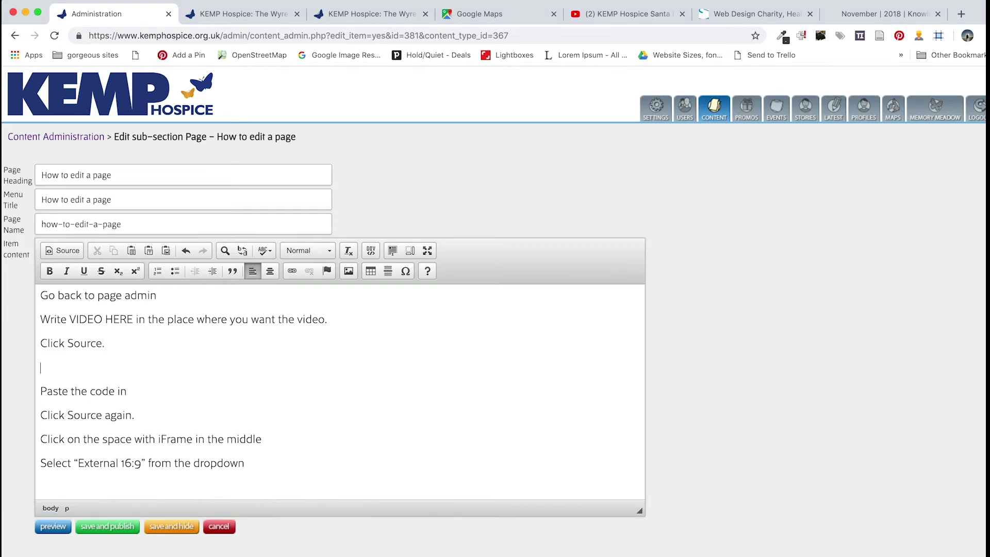
type("VIDEO HERE")
In Source view, replace <p>VIDEO HERE</p> with the YouTube iframe code, then return to visual view
left_click(59, 251)
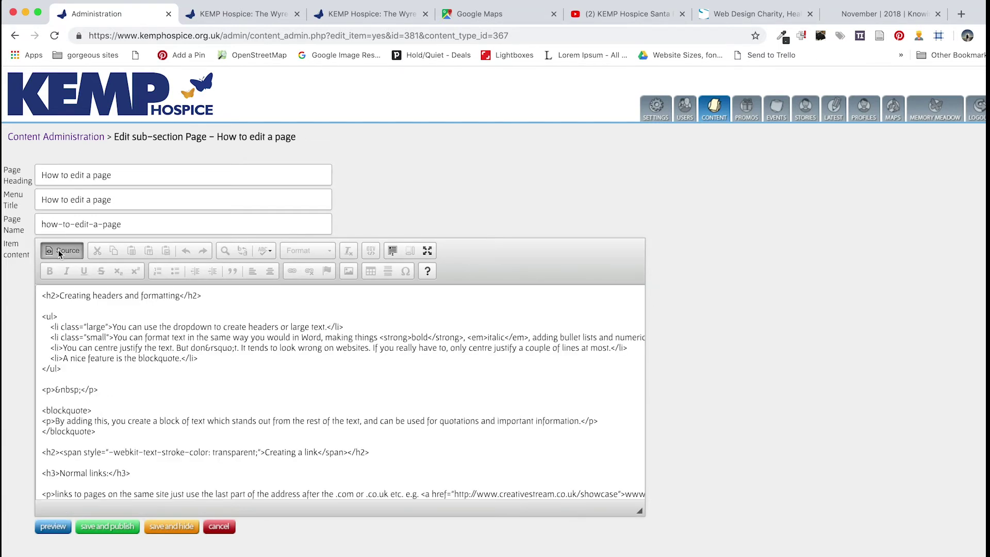
scroll(131, 428, "down", 5)
scroll(131, 428, "down", 15)
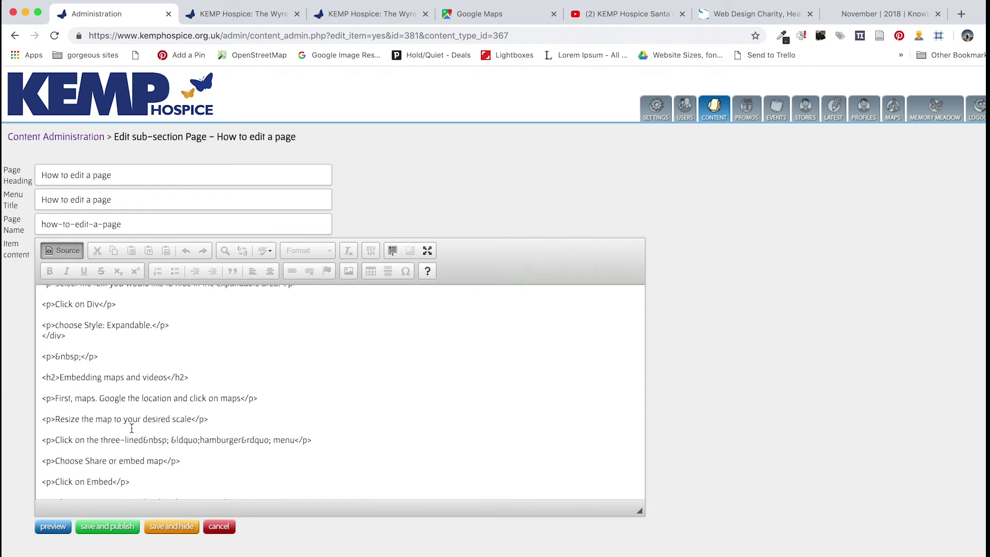
scroll(131, 428, "down", 4)
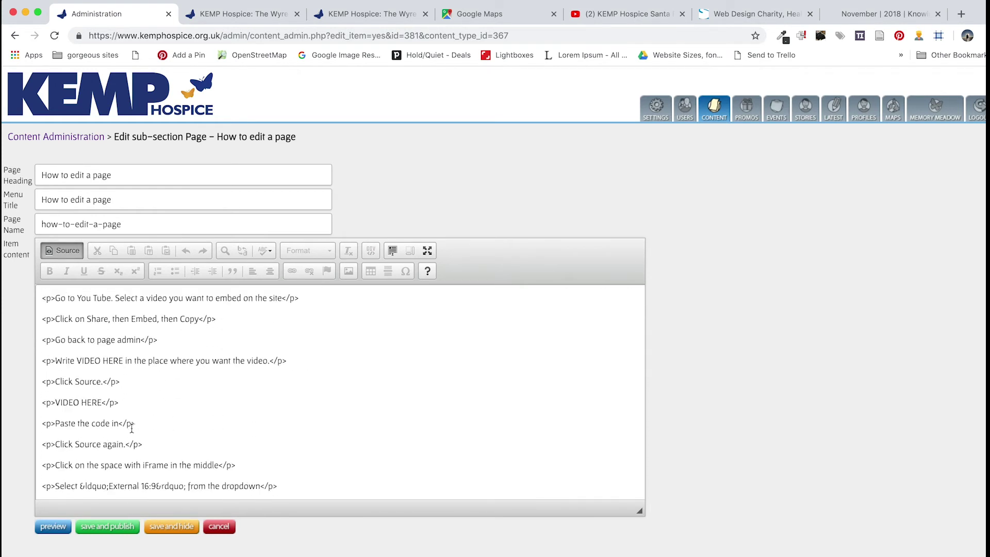
left_click(122, 401)
left_click_drag(122, 401, 42, 402)
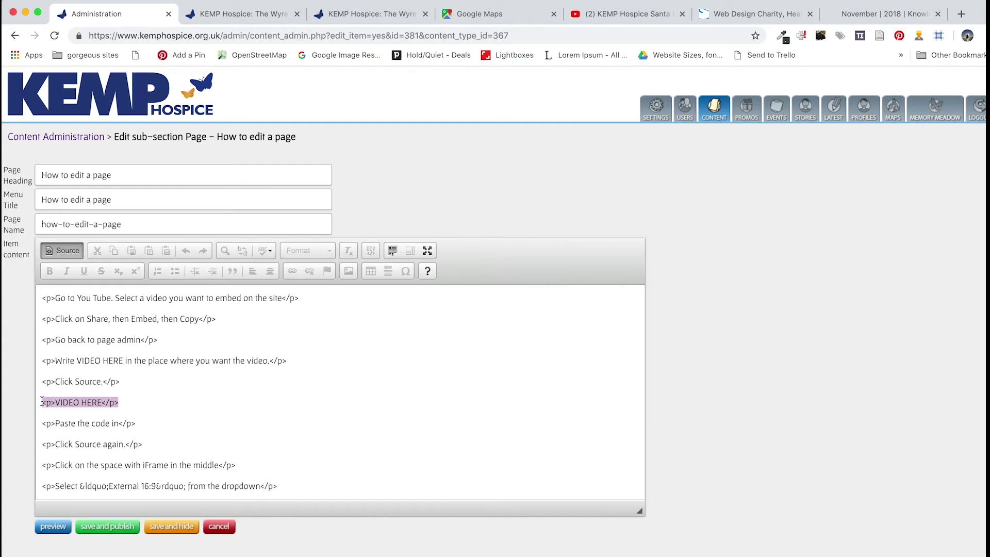
key("super+v")
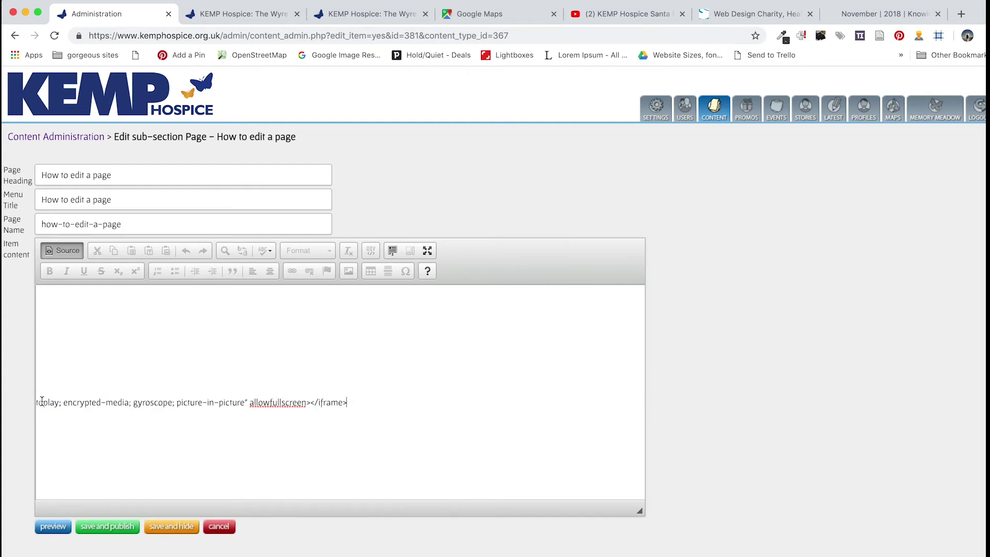
left_click(67, 252)
scroll(282, 449, "down", 15)
scroll(283, 449, "down", 3)
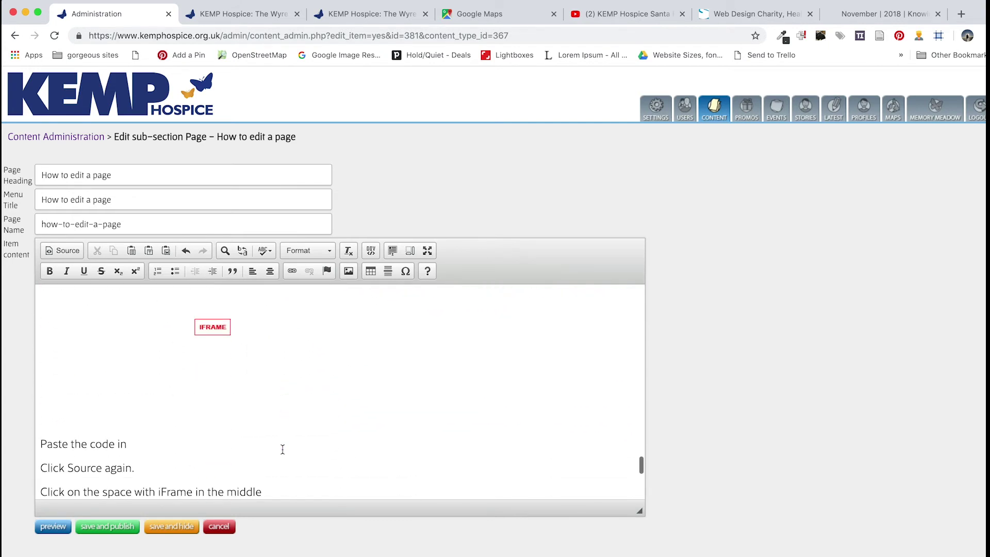
Apply the Ext. 16:9 format style to the embedded video iframe
left_click(215, 331)
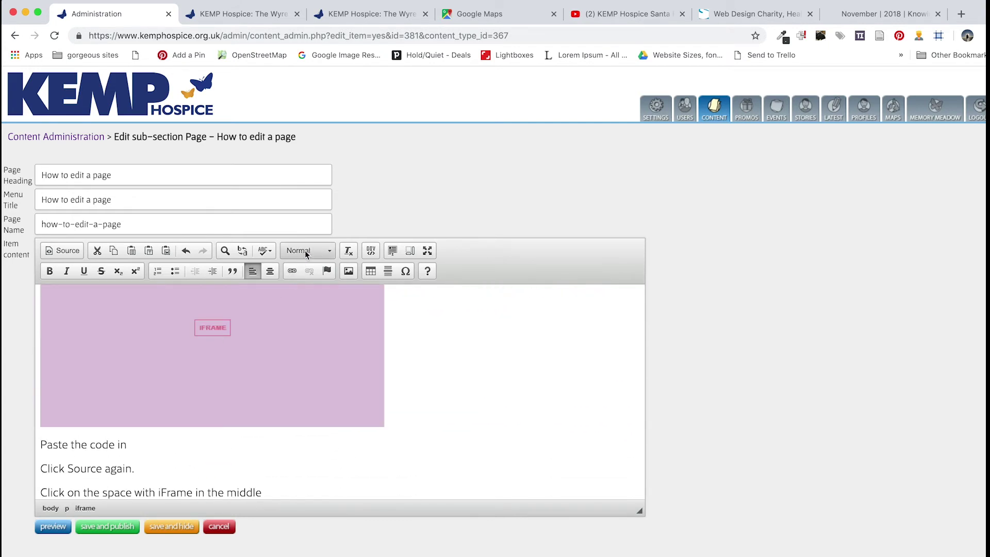
left_click(308, 251)
scroll(308, 330, "down", 3)
scroll(308, 341, "down", 2)
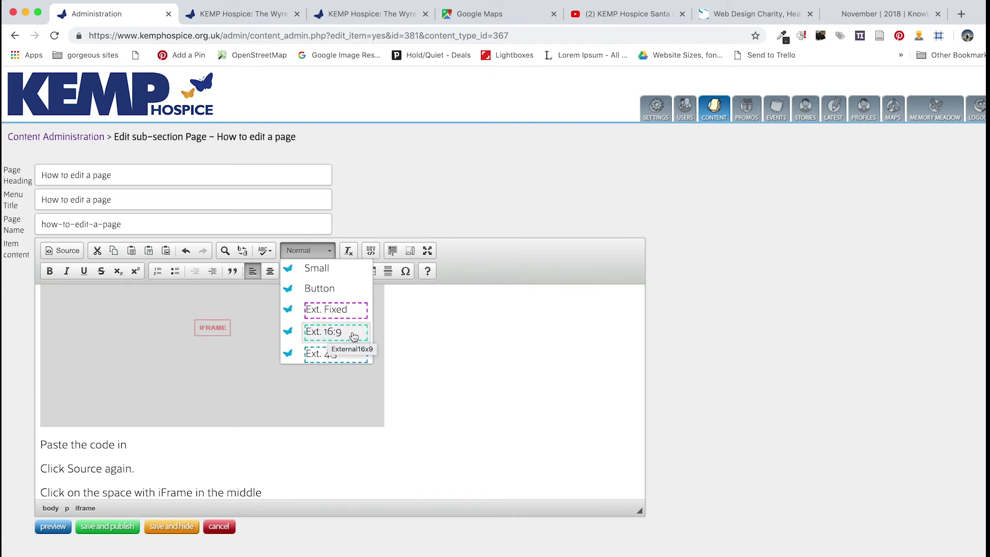
left_click(344, 335)
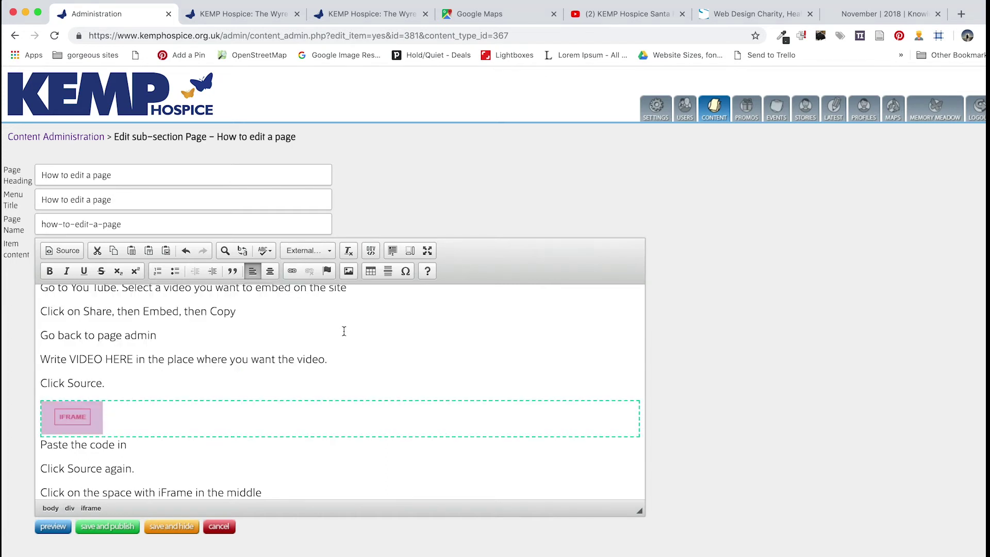
Save and publish the How to edit a page edits
scroll(165, 451, "down", 3)
scroll(166, 452, "up", 1)
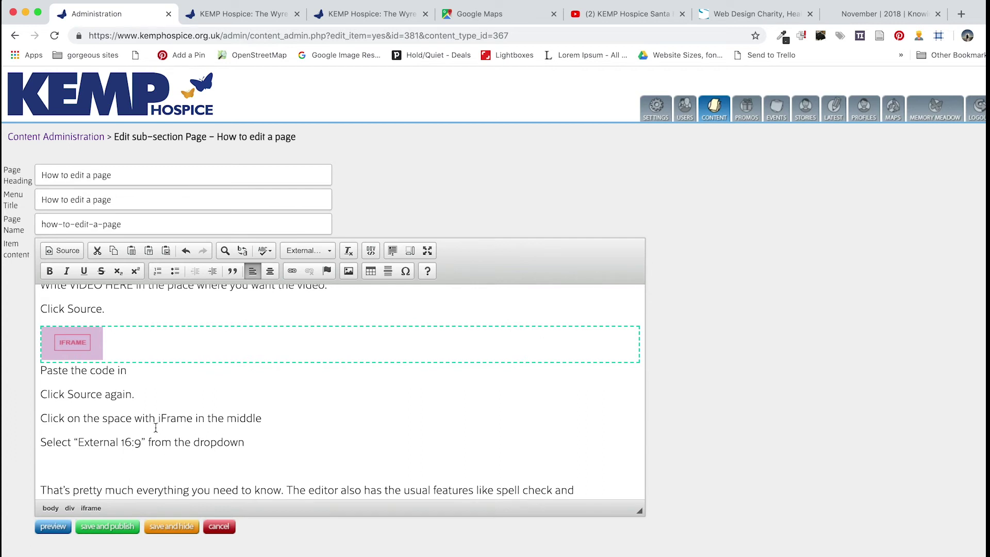
scroll(156, 426, "down", 3)
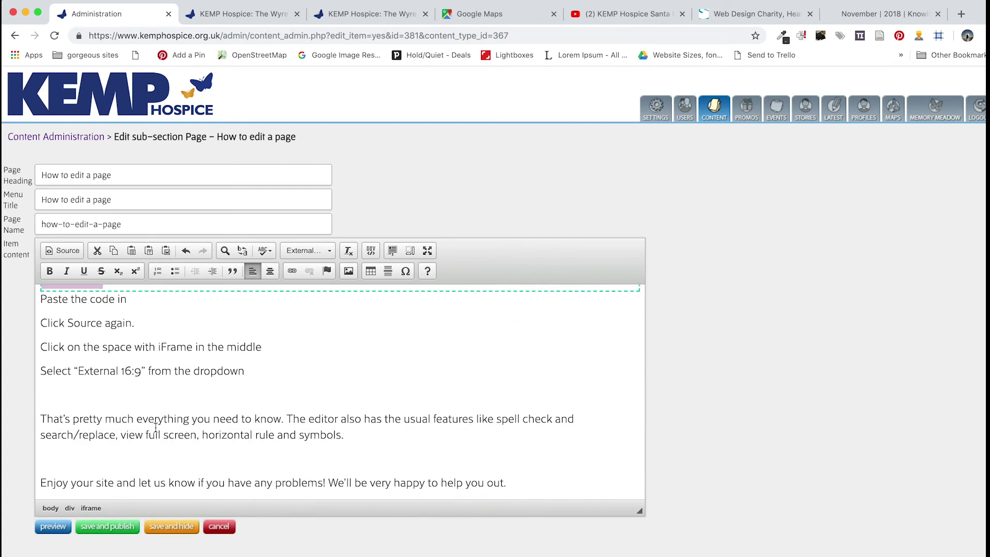
scroll(155, 427, "down", 1)
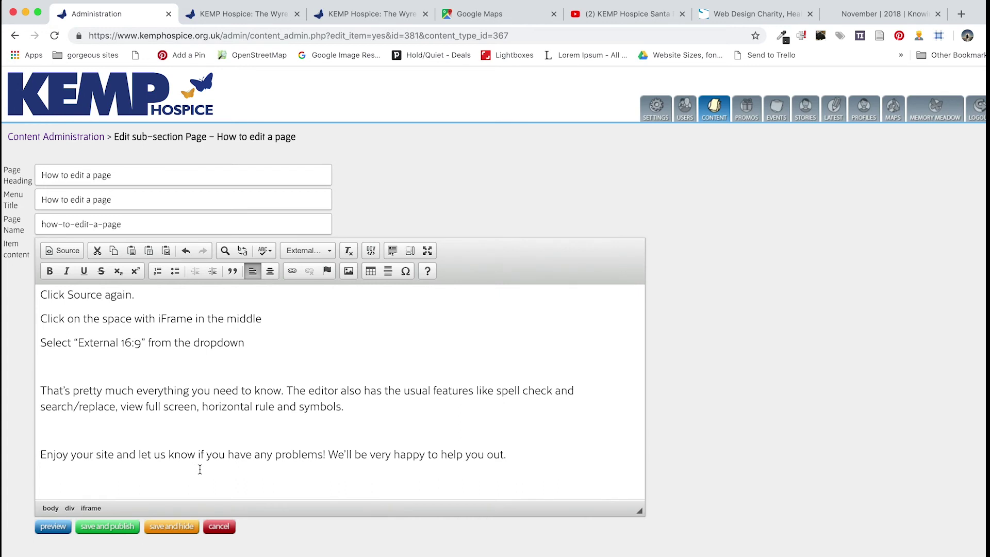
left_click(113, 535)
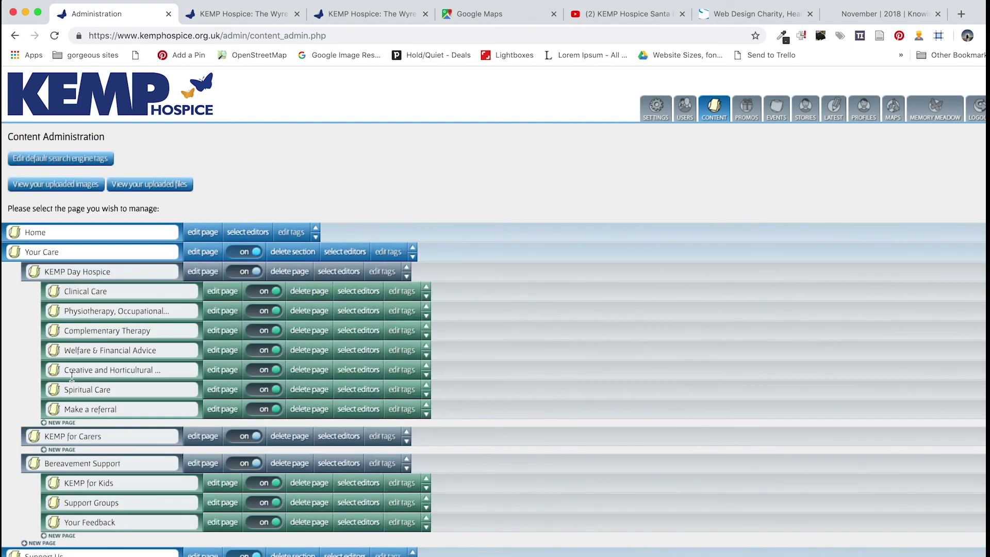
Reload the live how-to-edit-a-page article and view its map and Santa Fun Run video in a narrower window
left_click(239, 14)
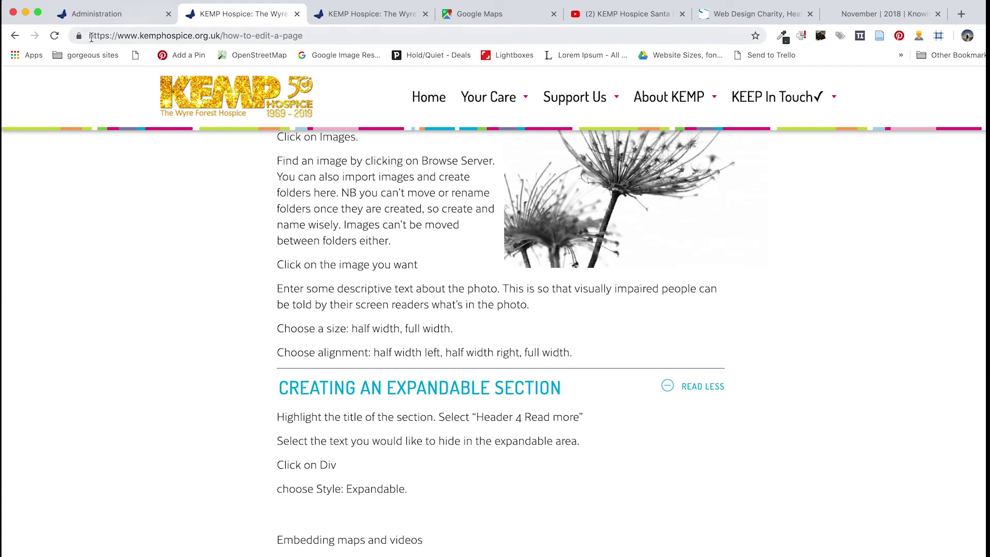
left_click(55, 36)
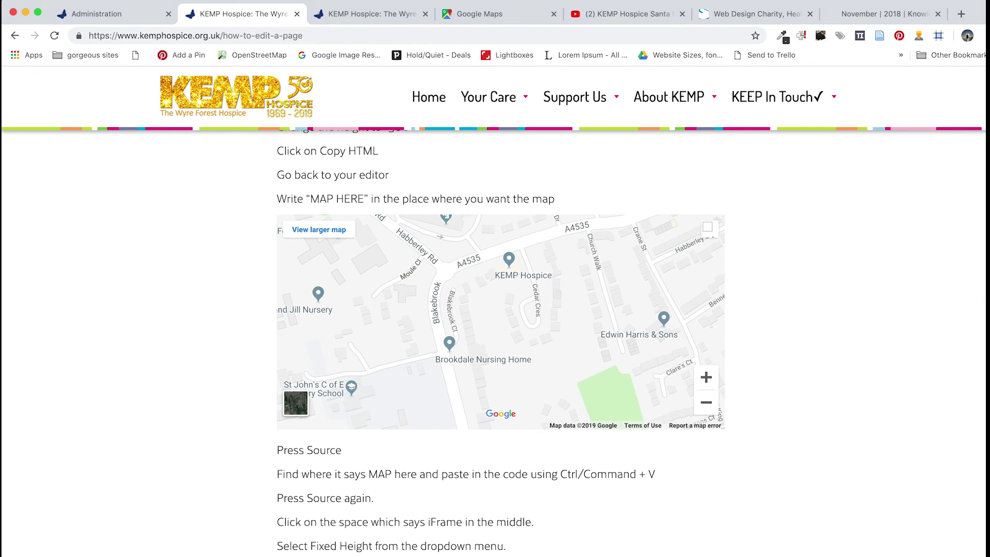
left_click_drag(986, 288, 915, 246)
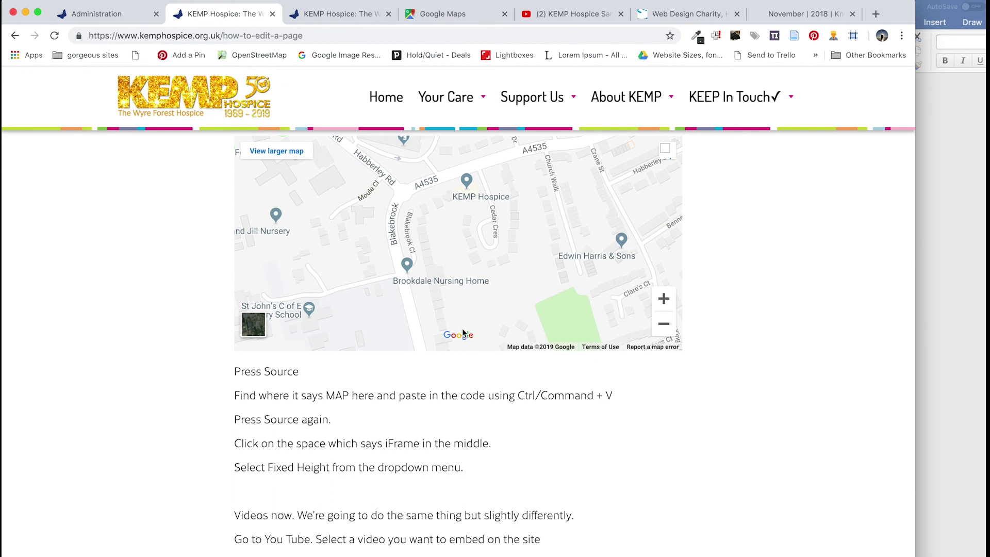
scroll(463, 333, "up", 3)
scroll(462, 333, "down", 2)
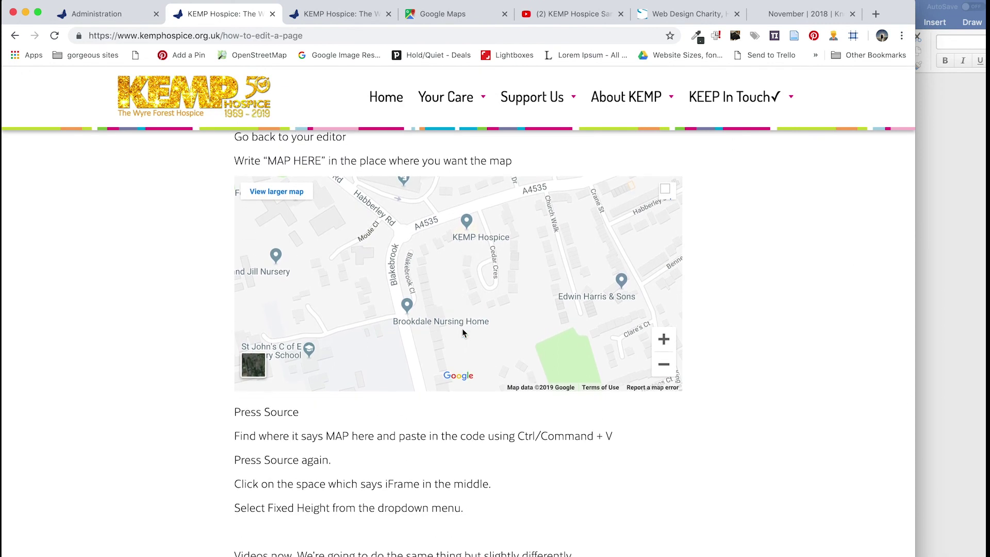
scroll(463, 333, "down", 5)
scroll(462, 332, "down", 4)
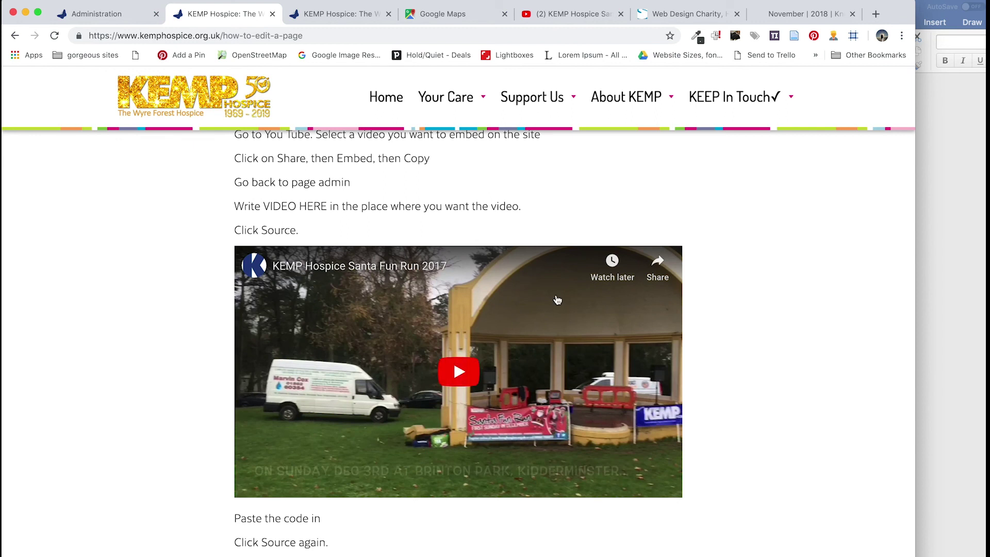
left_click_drag(916, 347, 883, 318)
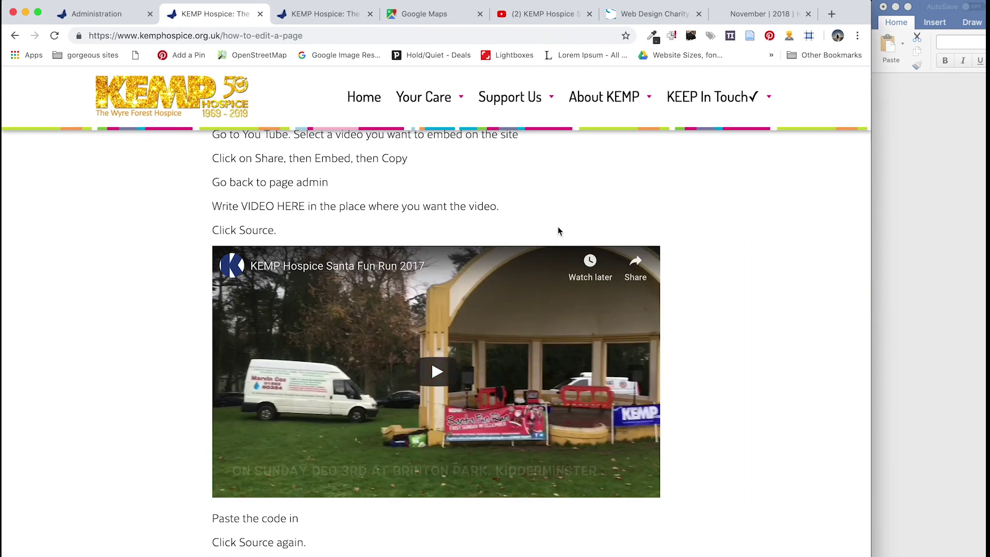